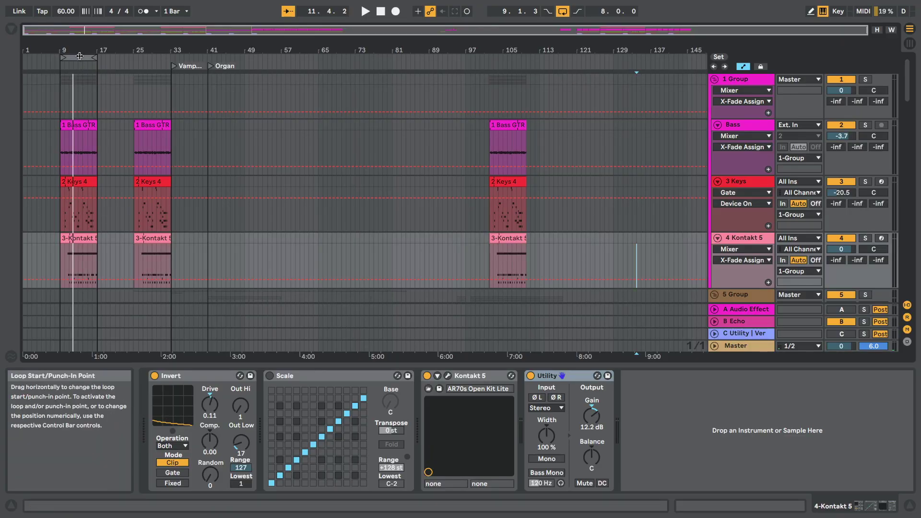
Select the looped section from bar 9 to bar 17 and open AmpliTube 4 on the Bass track.
left_click(80, 56)
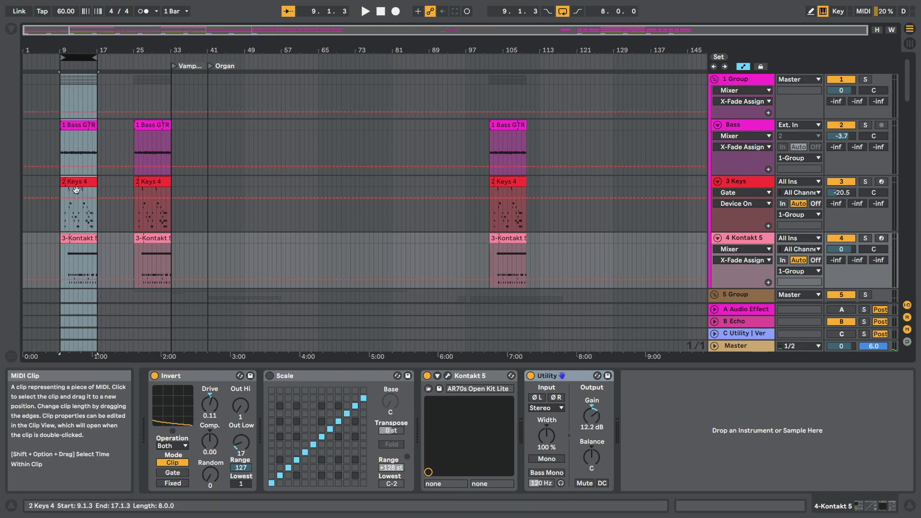
left_click(734, 125)
left_click(381, 376)
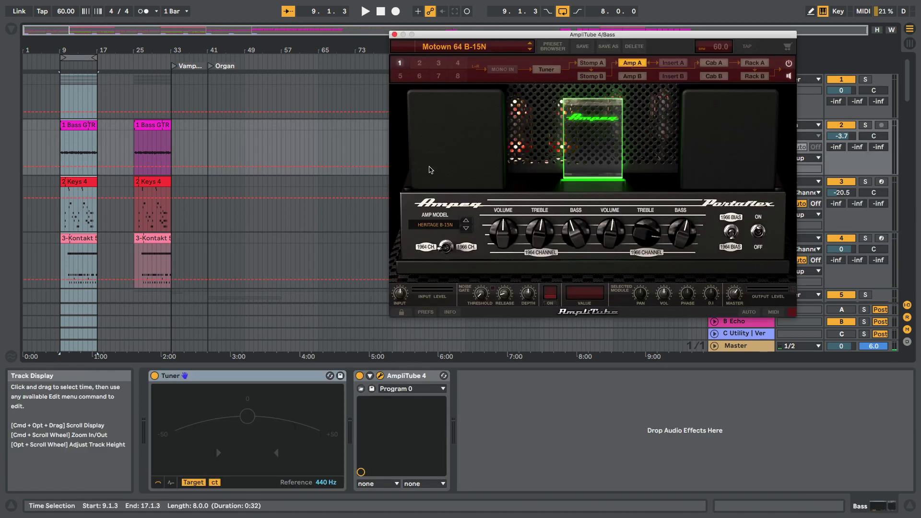
Look through AmpliTube's Collections presets under Ampeg SVX 2, HERITAGE B-15N, without changing the preset, and close the plugin window.
left_click(475, 47)
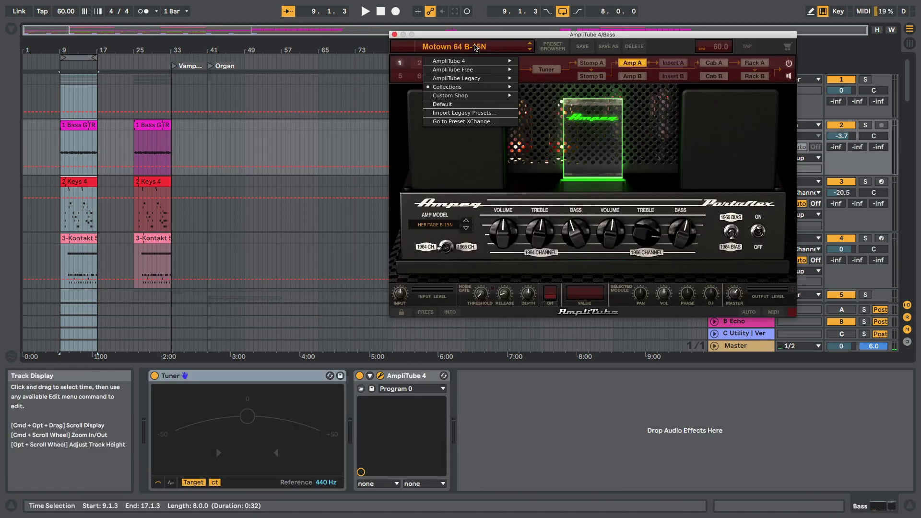
mouse_move(497, 89)
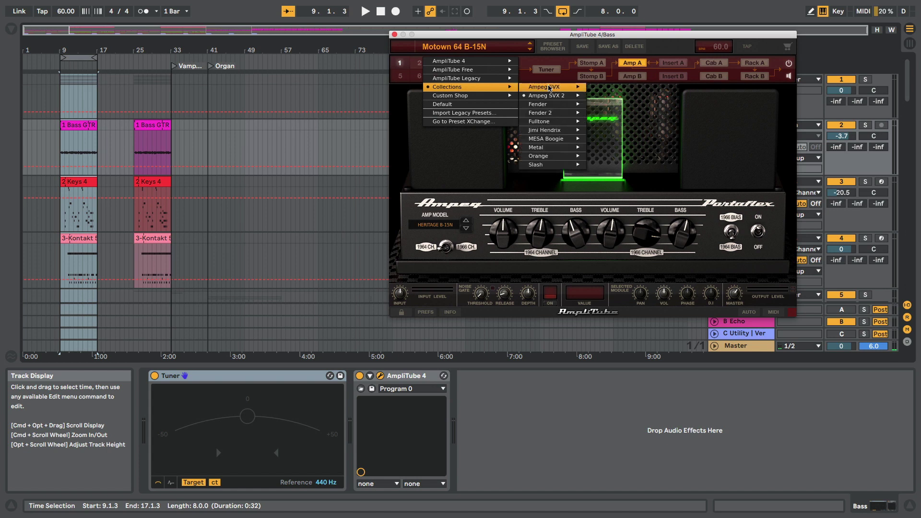
mouse_move(550, 99)
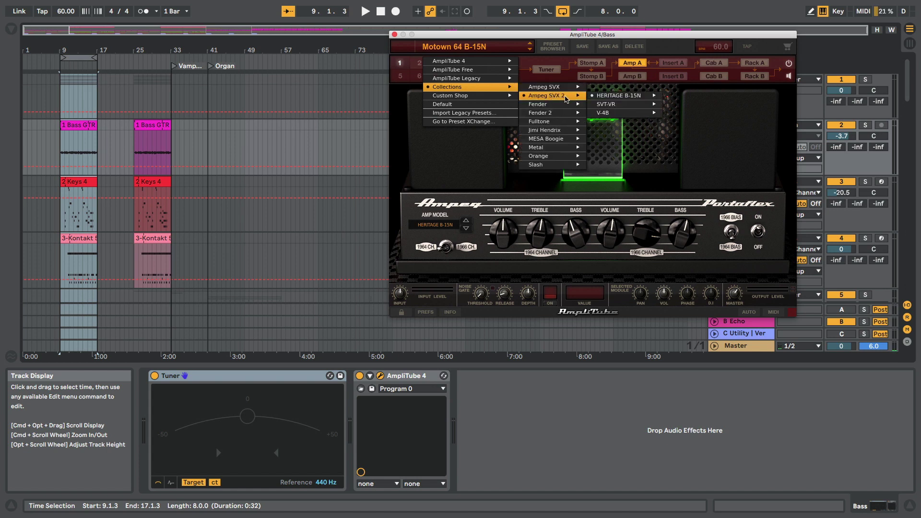
mouse_move(608, 97)
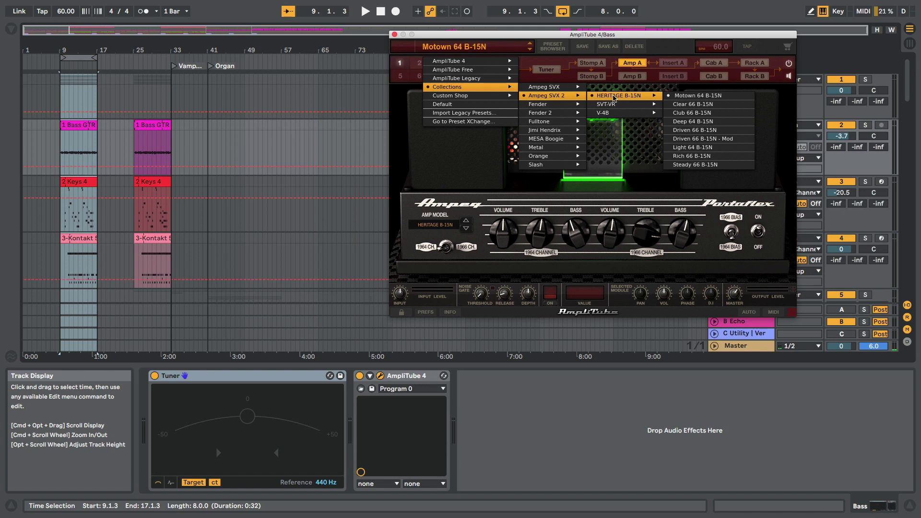
left_click(528, 229)
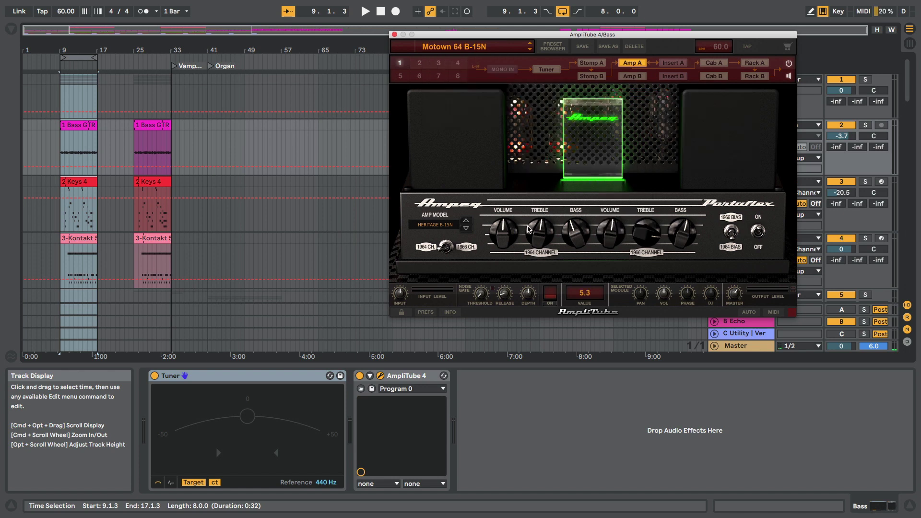
left_click(394, 34)
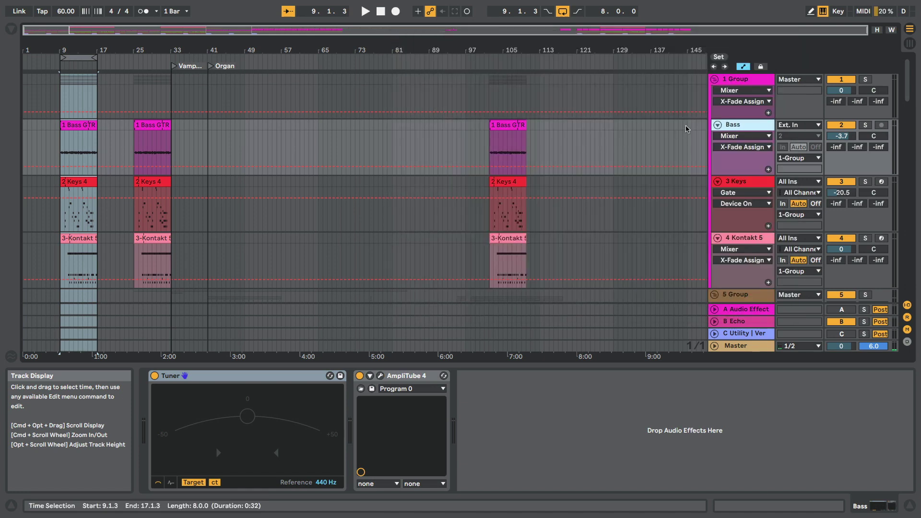
Inspect the Keys track's Suitcase Piano rack and the Kontakt 5 track's Abbey Road 70s Drummer instrument, closing the Kontakt window.
left_click(739, 186)
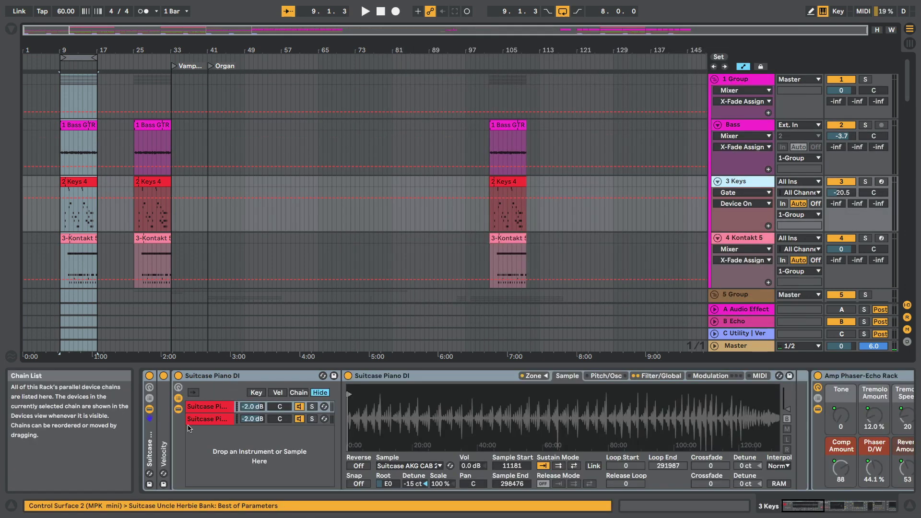
left_click(165, 442)
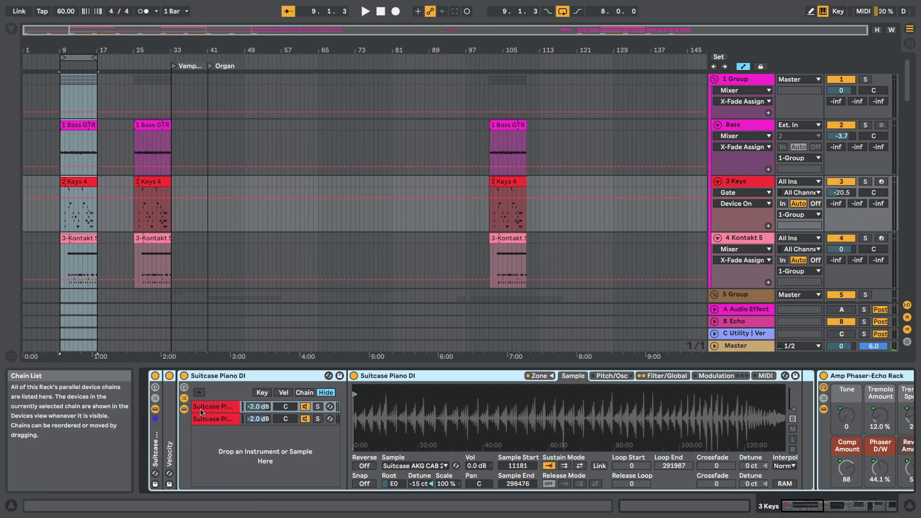
left_click(740, 239)
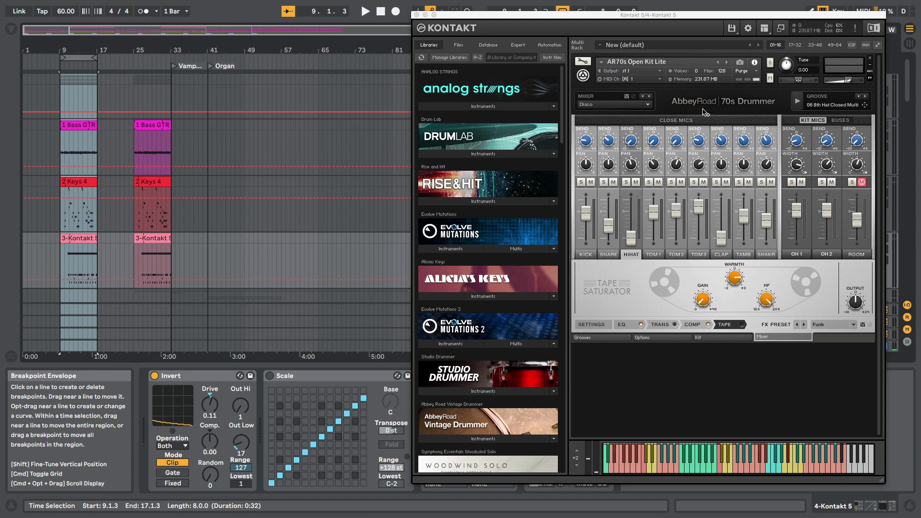
left_click(416, 17)
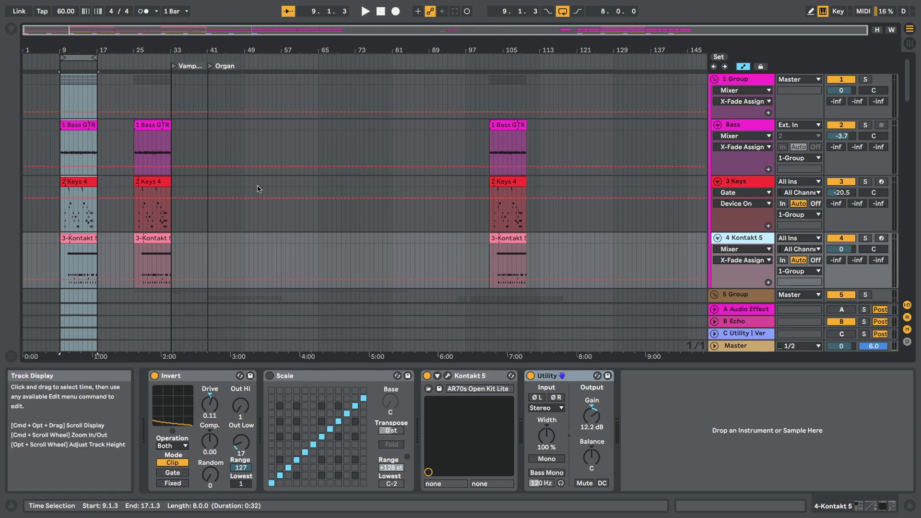
Switch to Session View and examine the Master track's effect chain from Utility and Audio Effect Rack to Virtual Tape Machines.
key("Tab")
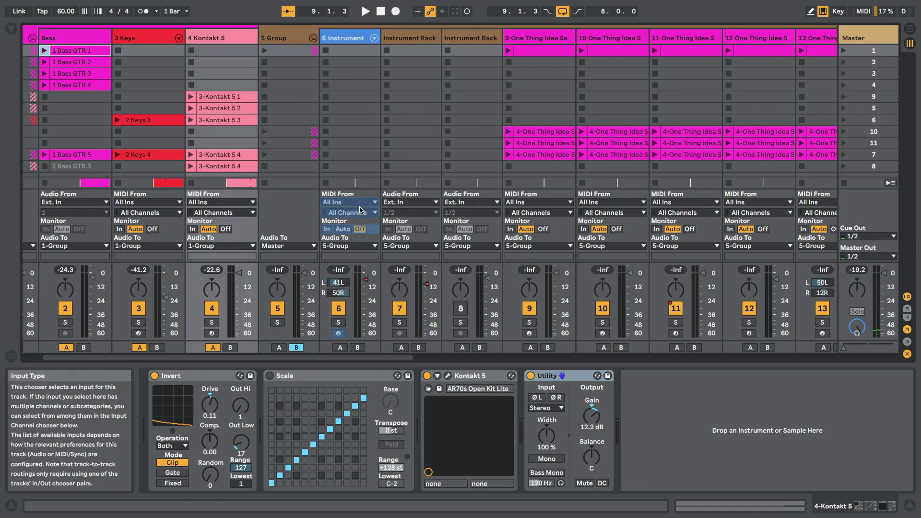
left_click(853, 38)
scroll(418, 415, "left", 6)
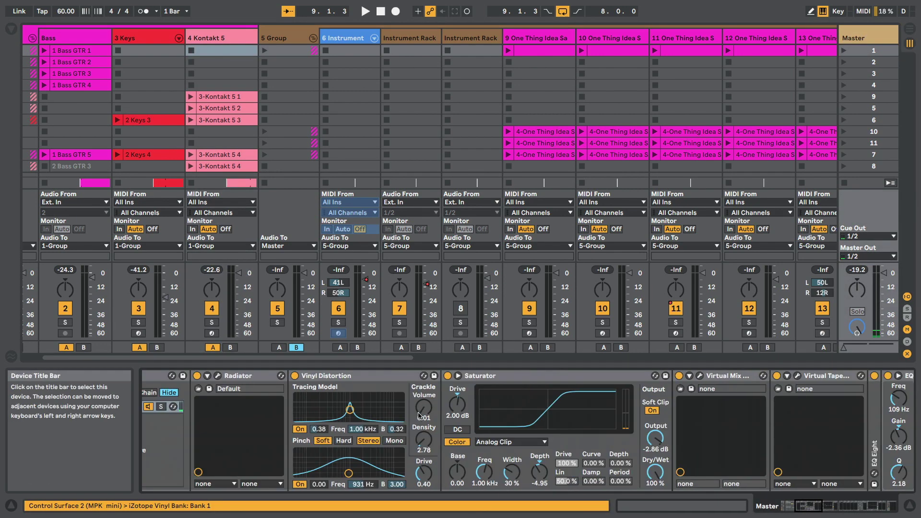
scroll(418, 415, "left", 4)
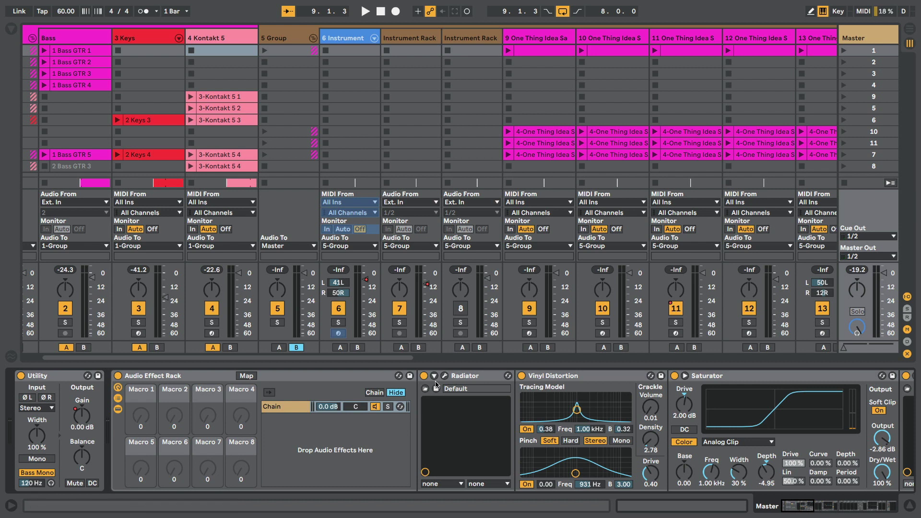
scroll(403, 408, "right", 10)
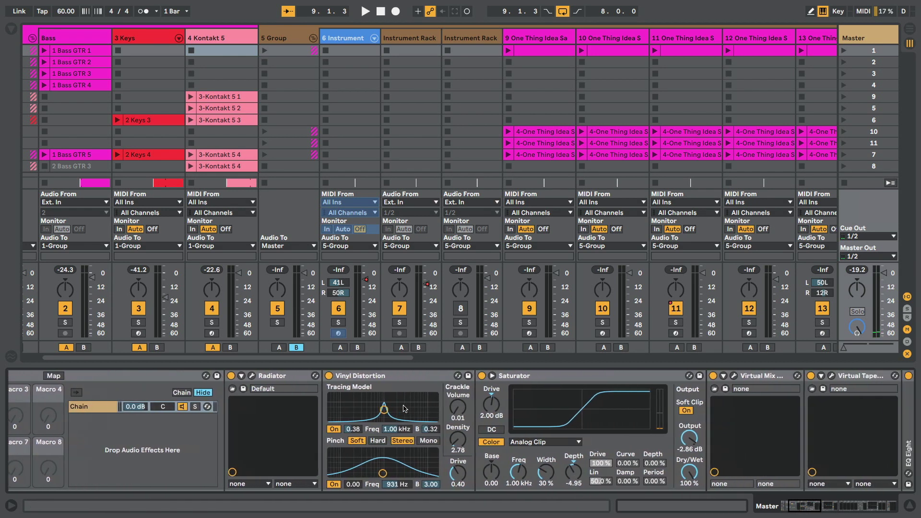
scroll(403, 408, "left", 4)
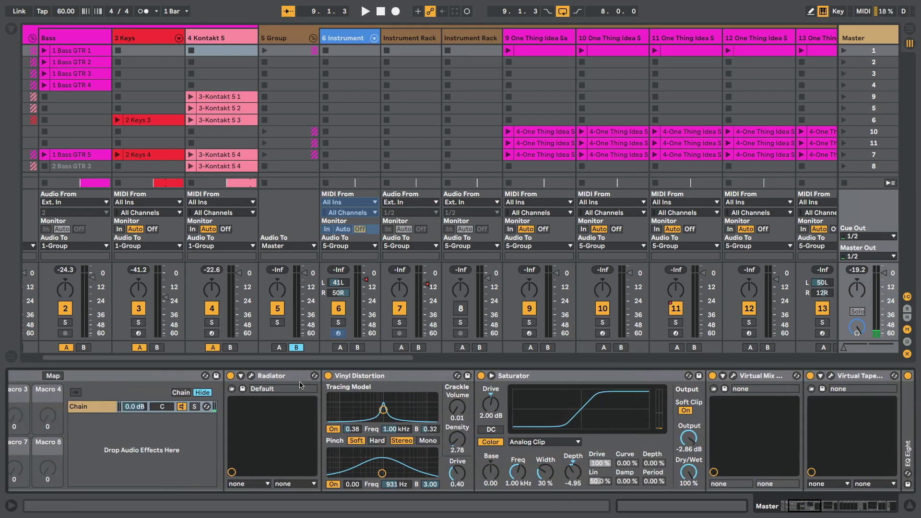
Review the Master rack's Vinyl Distortion and Saturator, and open the Radiator, Virtual Mix Rack and Virtual Tape Machines plugin windows.
left_click(252, 378)
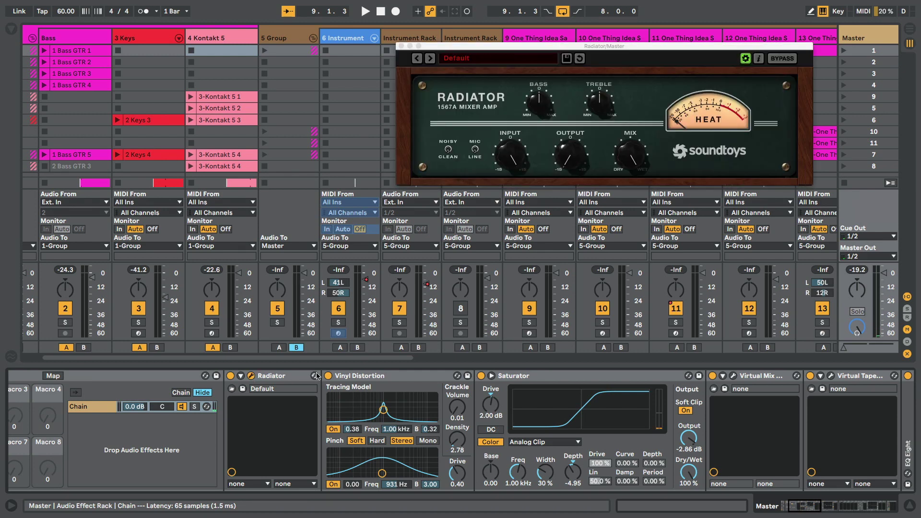
left_click(360, 378)
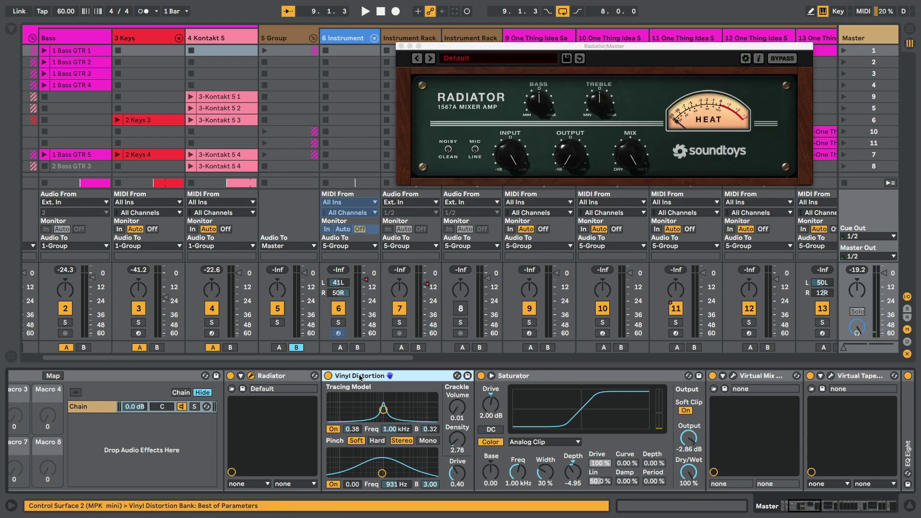
left_click(537, 378)
scroll(630, 381, "right", 5)
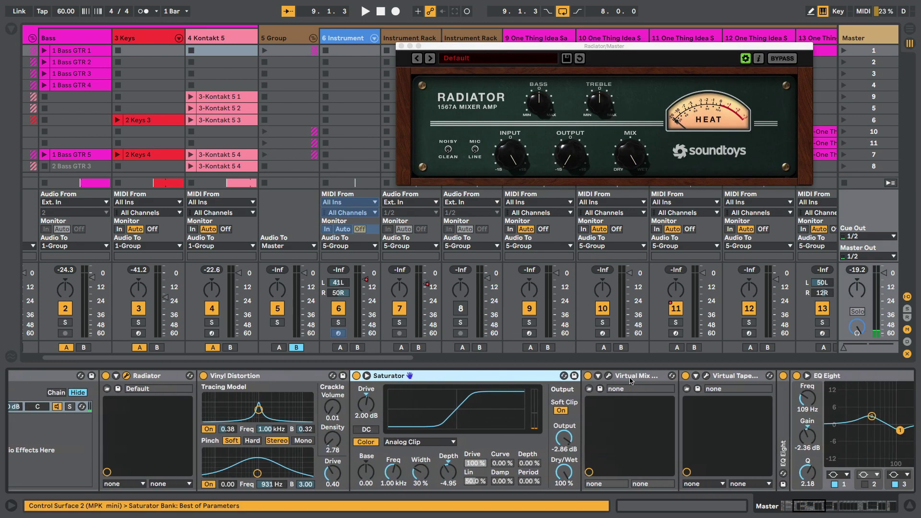
left_click(600, 376)
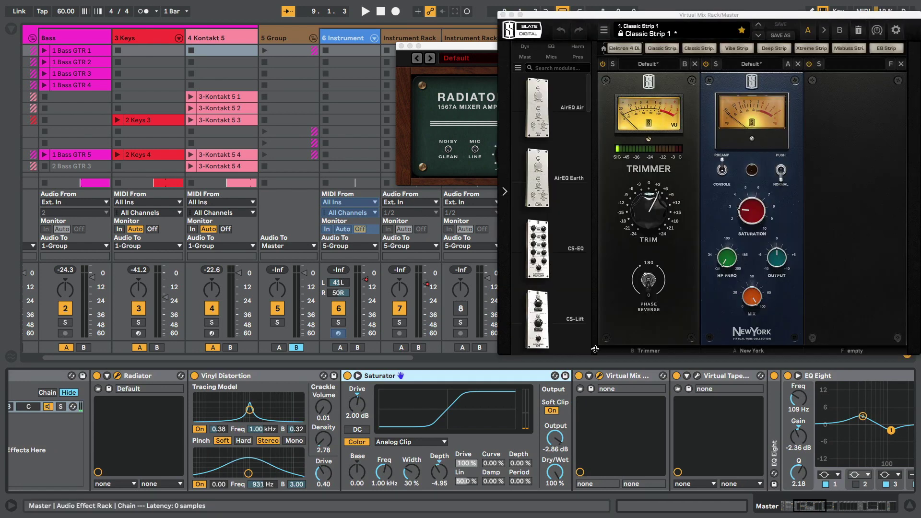
left_click(697, 377)
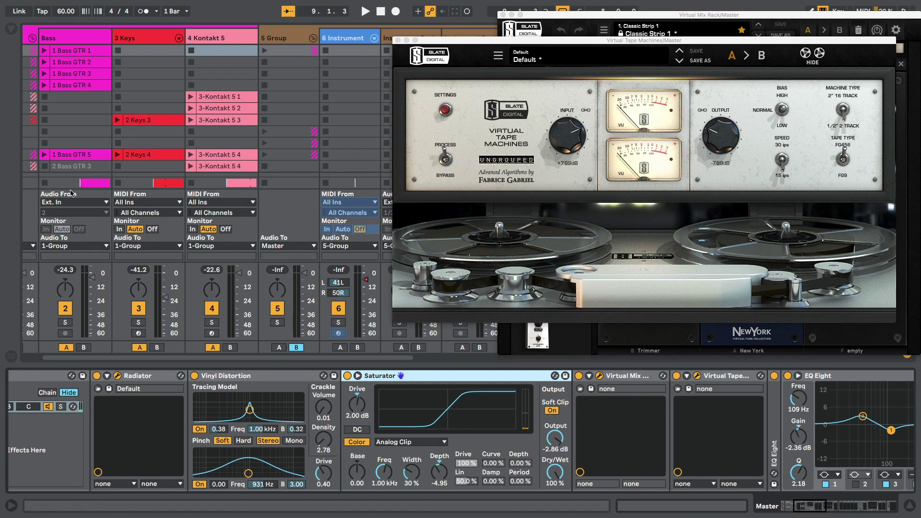
Play the looped section, compare the sound with the Master's Audio Effect Rack switched off and back on, and stop playback.
scroll(131, 175, "left", 3)
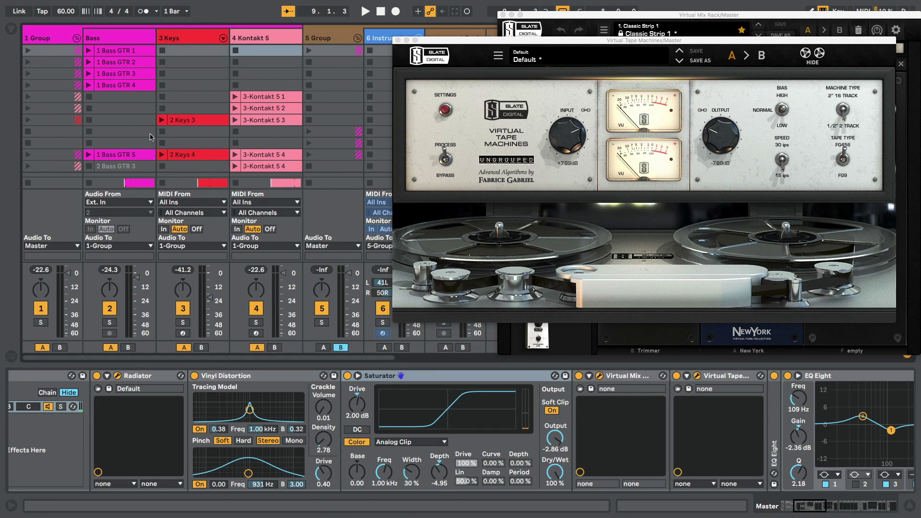
key("space")
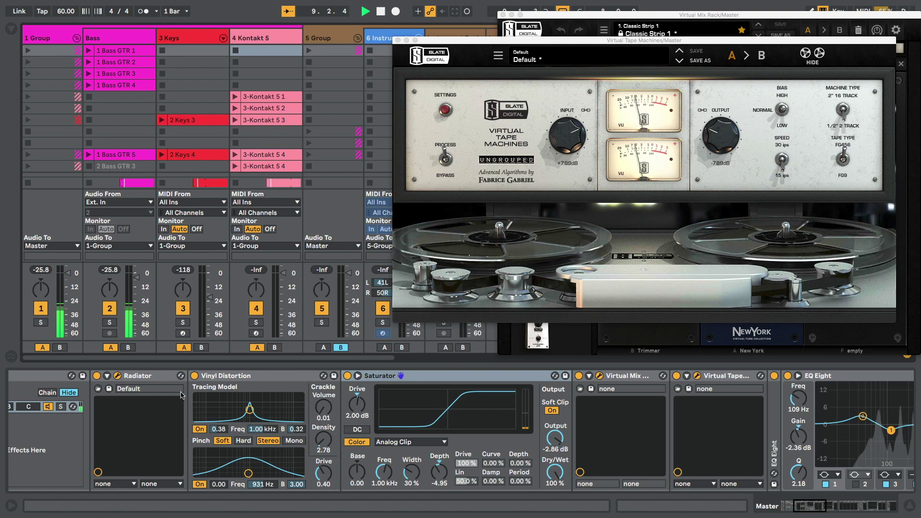
scroll(182, 394, "left", 6)
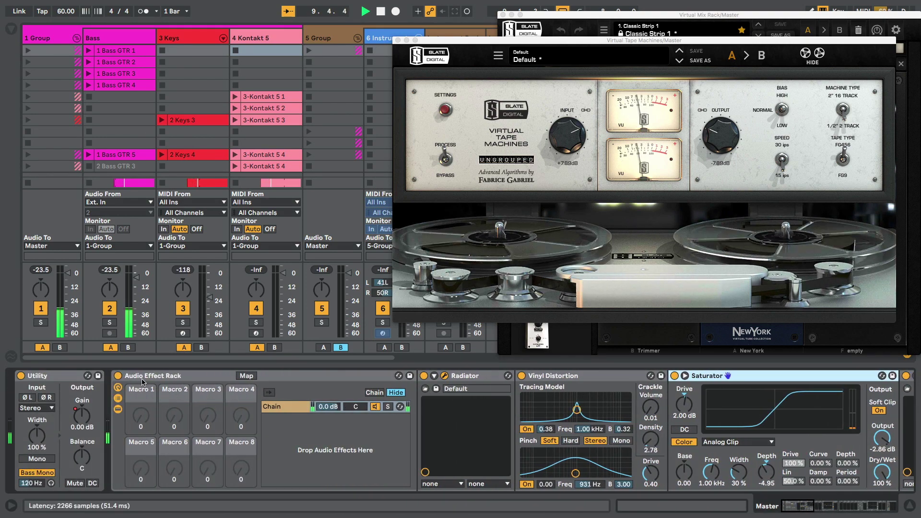
left_click(117, 376)
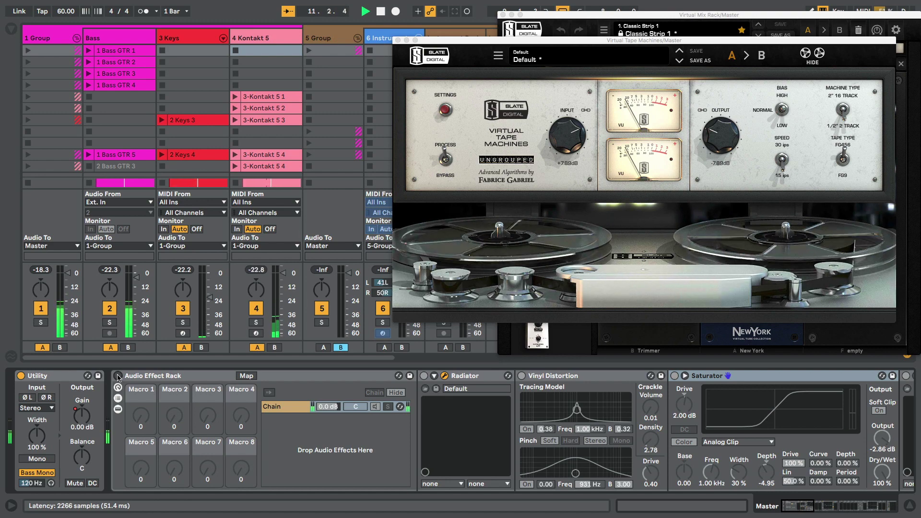
left_click(118, 375)
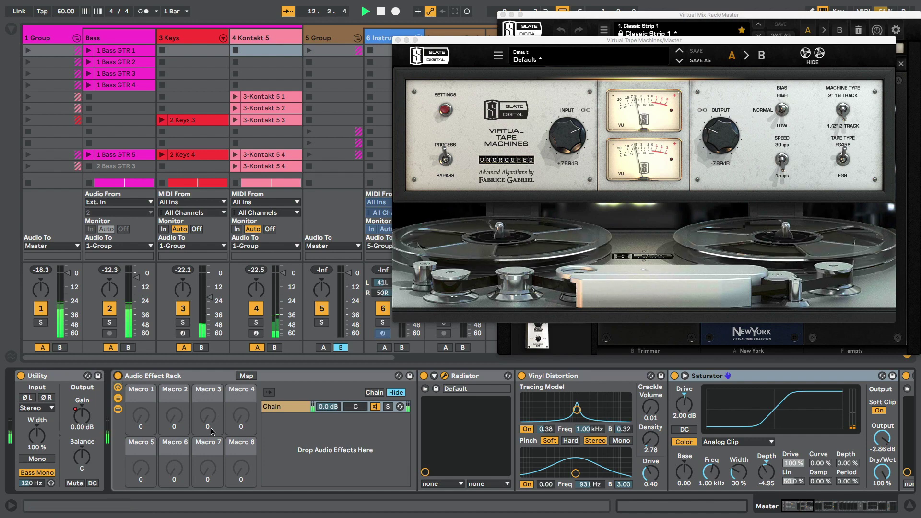
scroll(269, 427, "right", 6)
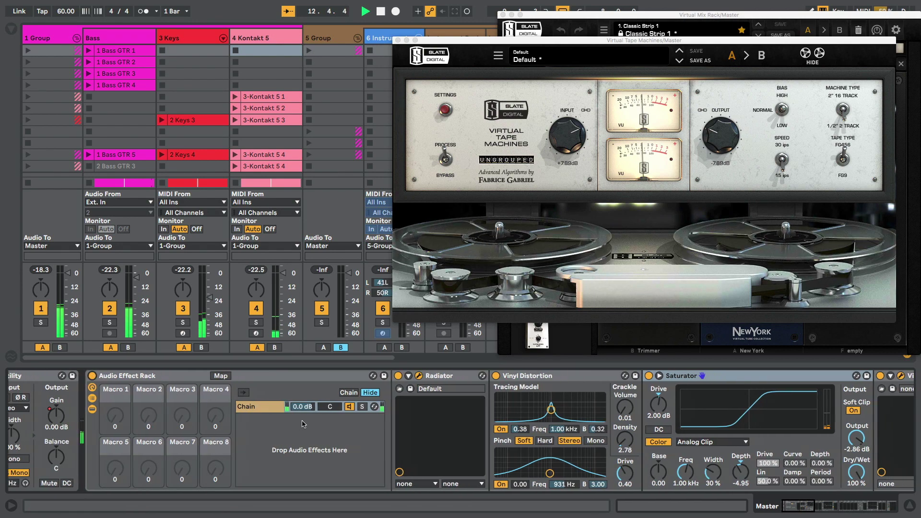
scroll(302, 424, "right", 16)
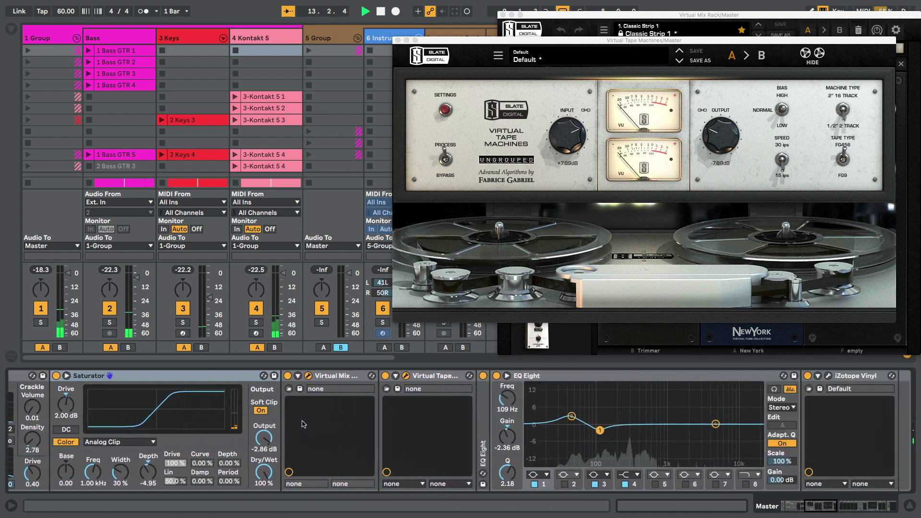
key("space")
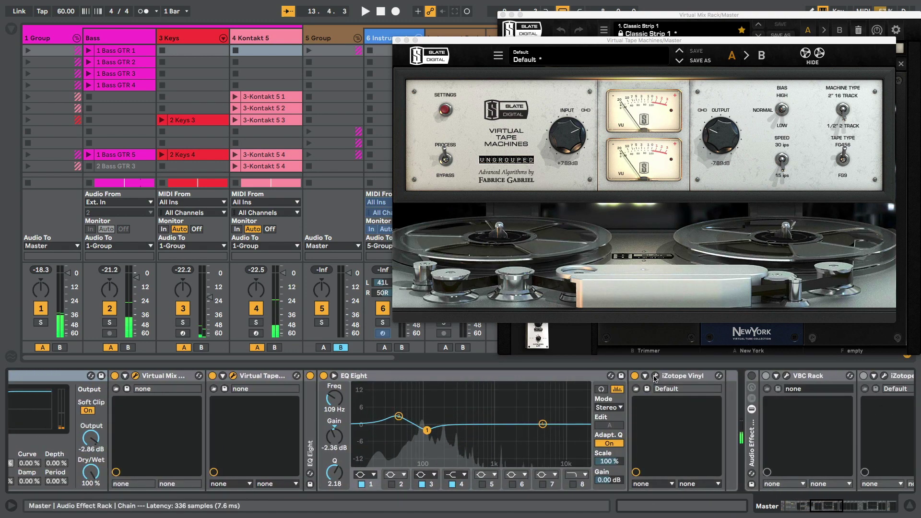
Open iZotope Vinyl on the Master and play the looped section to examine its Warp Depth setting, stopping playback.
left_click(656, 375)
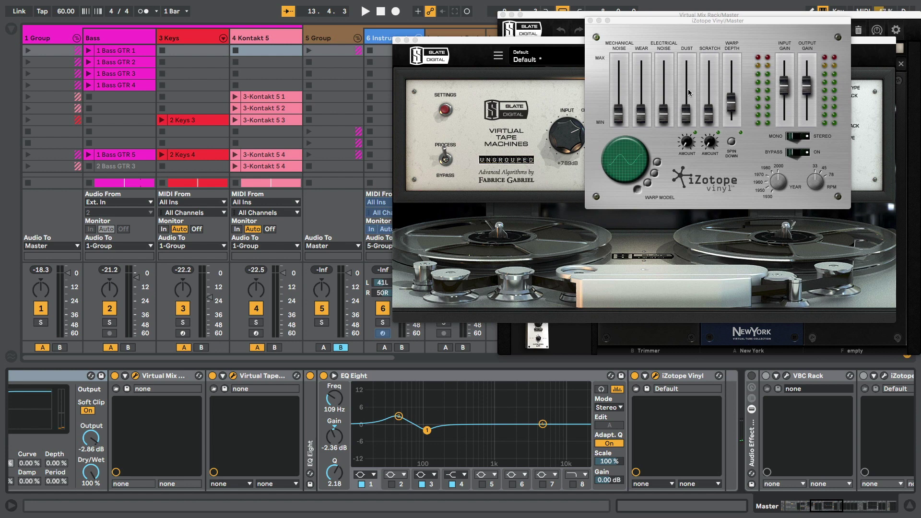
left_click(726, 103)
key("space")
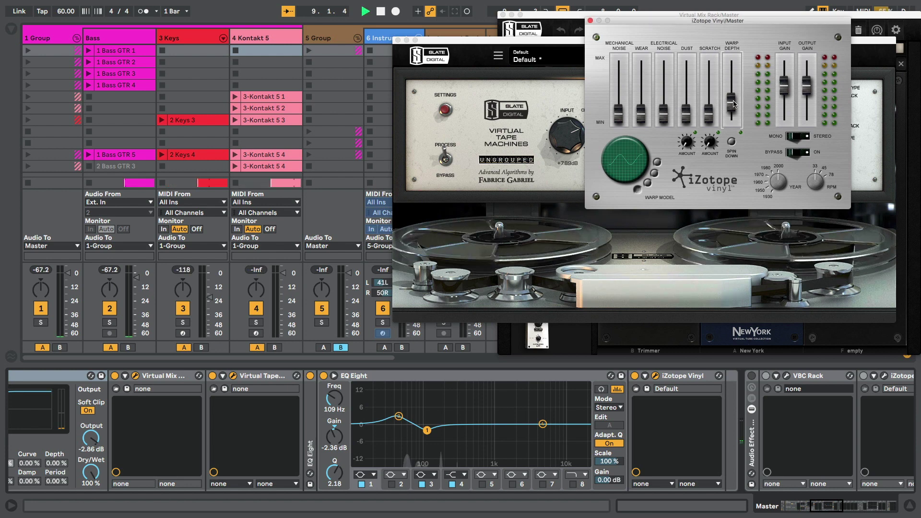
left_click_drag(726, 103, 734, 97)
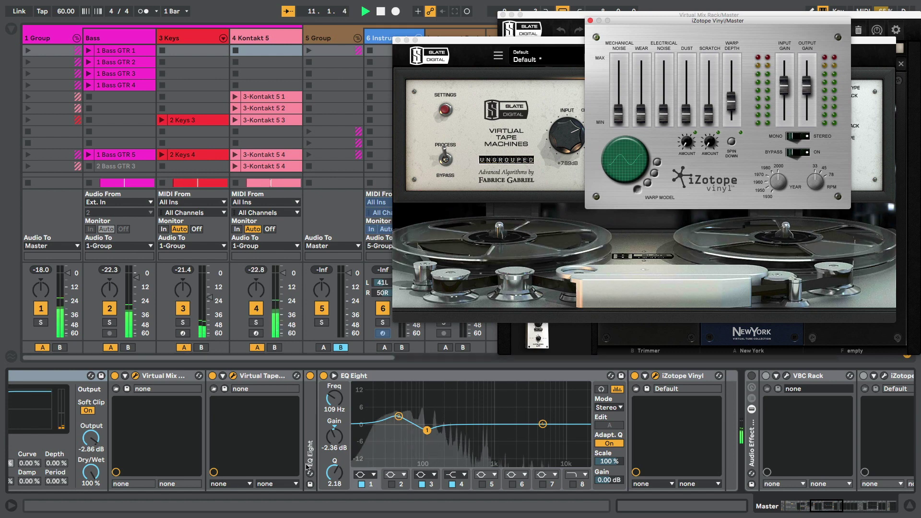
key("space")
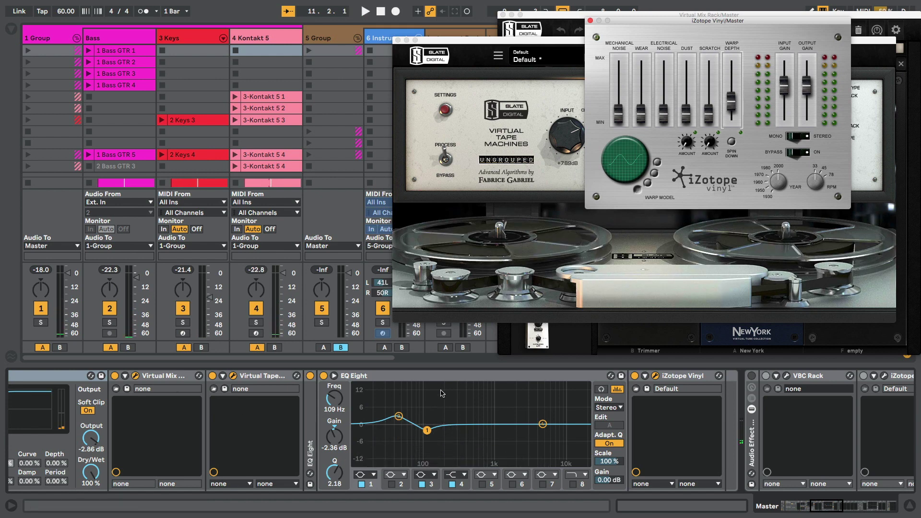
Switch off the Audio Effect Rack at the start of the Master chain.
scroll(117, 385, "left", 10)
scroll(118, 385, "left", 3)
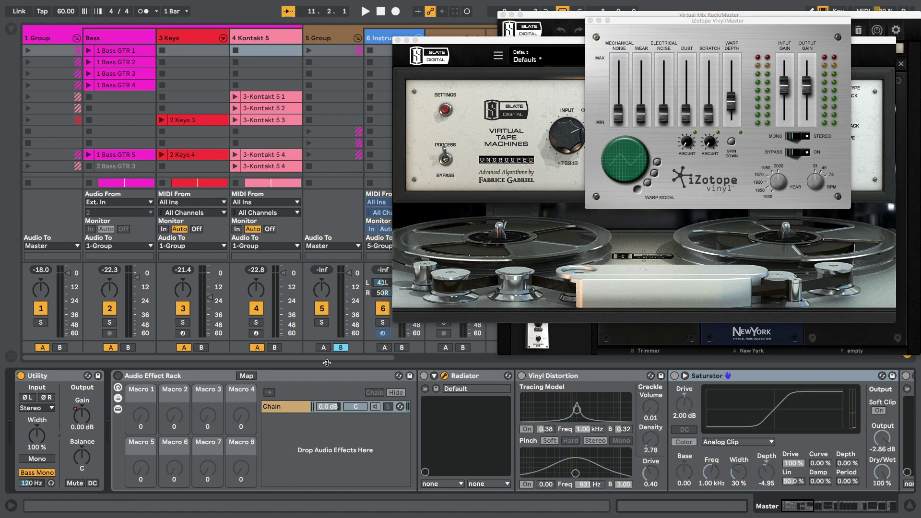
Set the song tempo to 92 BPM and switch to the Arrangement View.
scroll(438, 387, "right", 15)
scroll(438, 386, "right", 5)
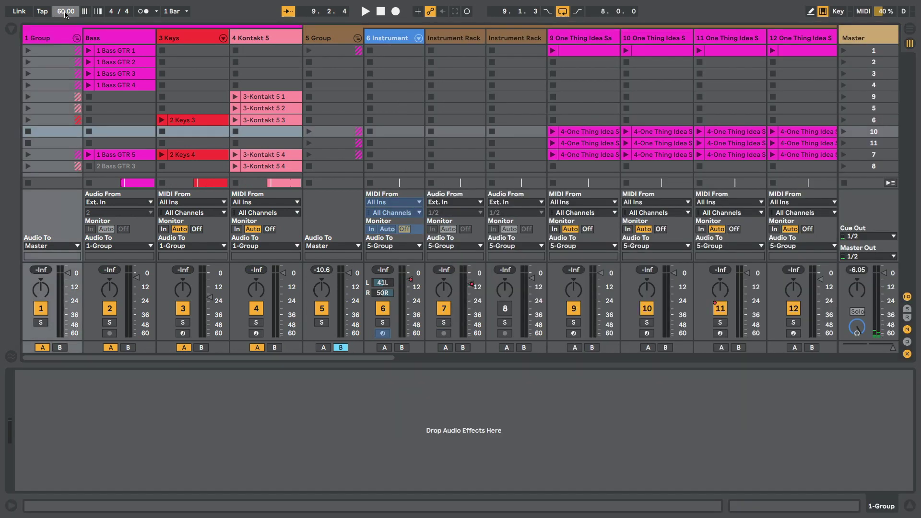
type("90")
key("Return")
key("Tab")
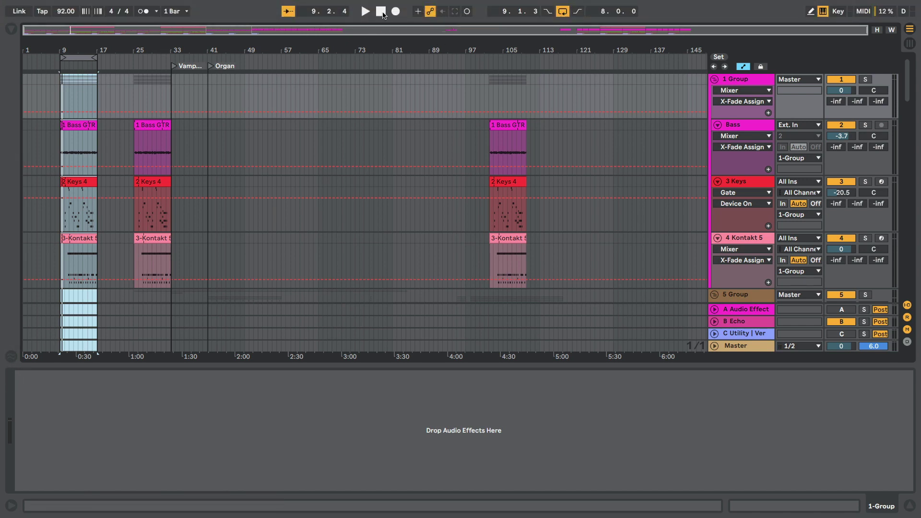
Return the playback position to the start of the song and collapse the 1 Group tracks.
left_click(383, 12)
scroll(59, 167, "down", 5)
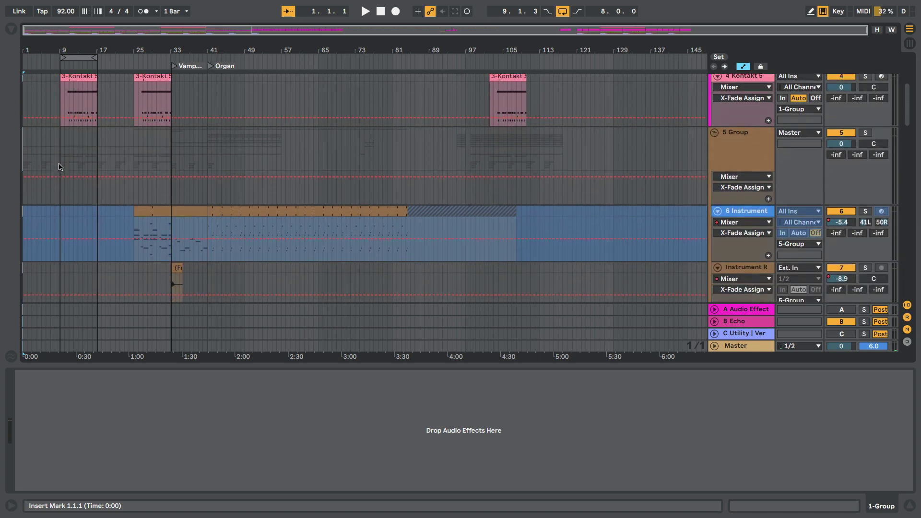
scroll(59, 167, "up", 5)
left_click(714, 79)
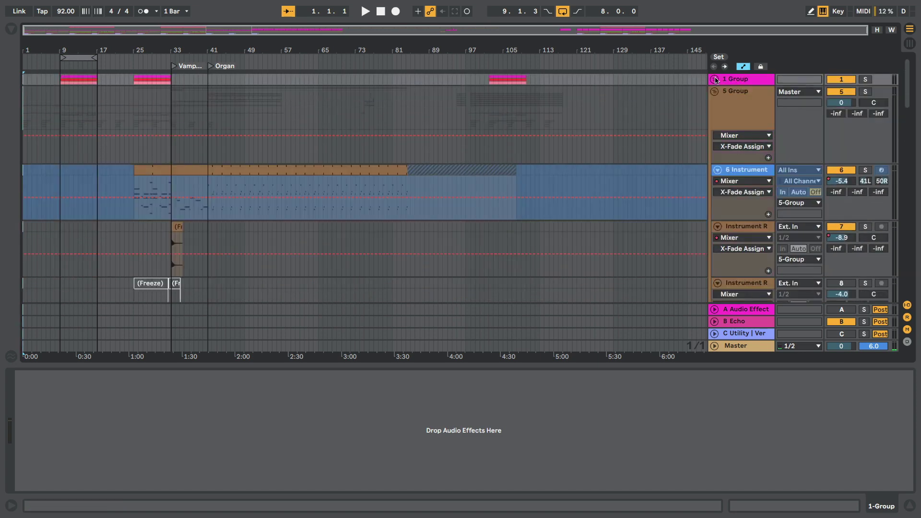
Examine the 15 One Thing track's sample clips across the arrangement, from bar 1 through the Vamping and Organ sections.
scroll(72, 152, "down", 10)
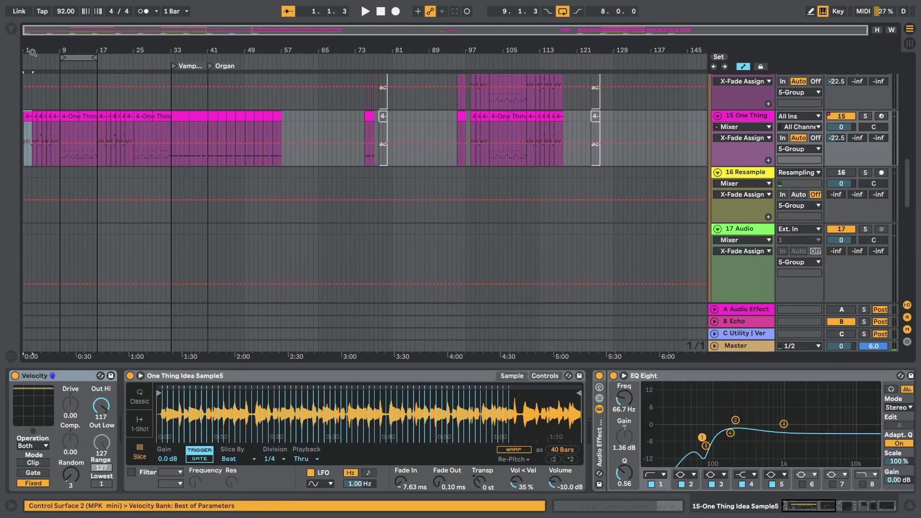
key("plus")
key("plus")
key("plus")
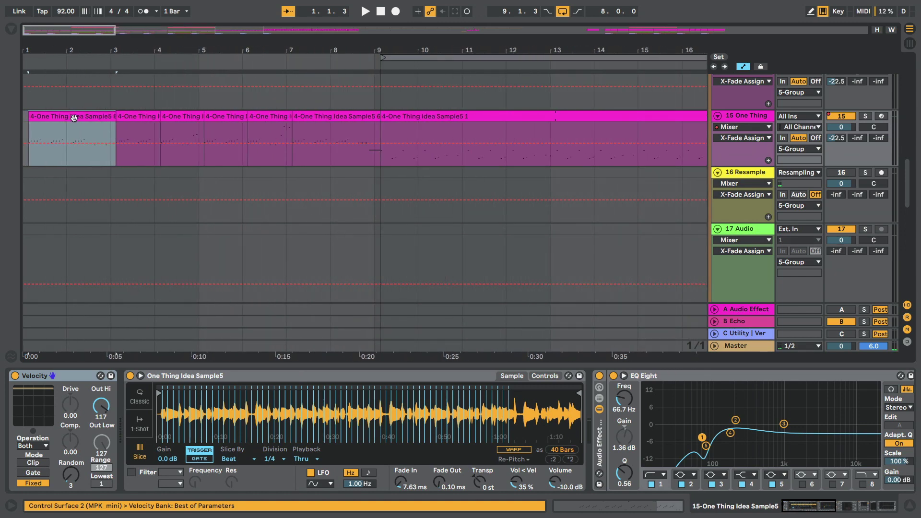
scroll(174, 137, "right", 10)
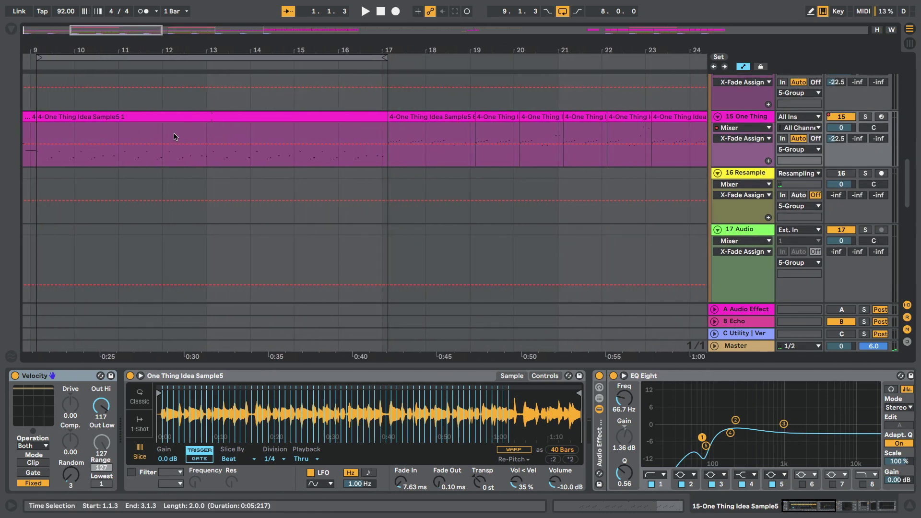
scroll(174, 136, "right", 15)
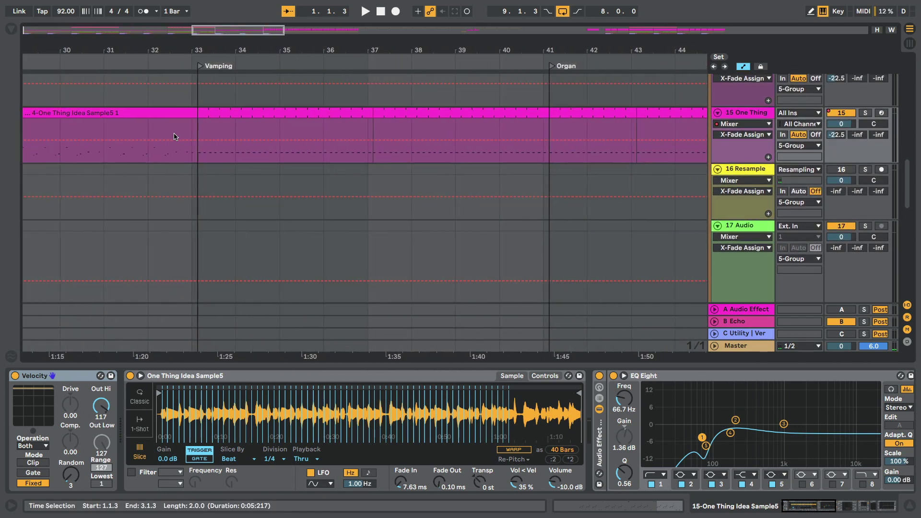
scroll(175, 136, "left", 15)
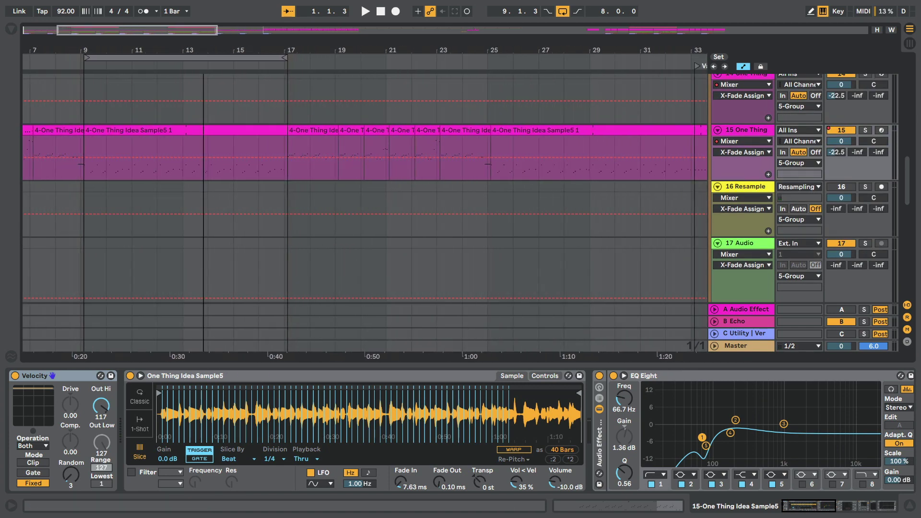
scroll(110, 132, "down", 5)
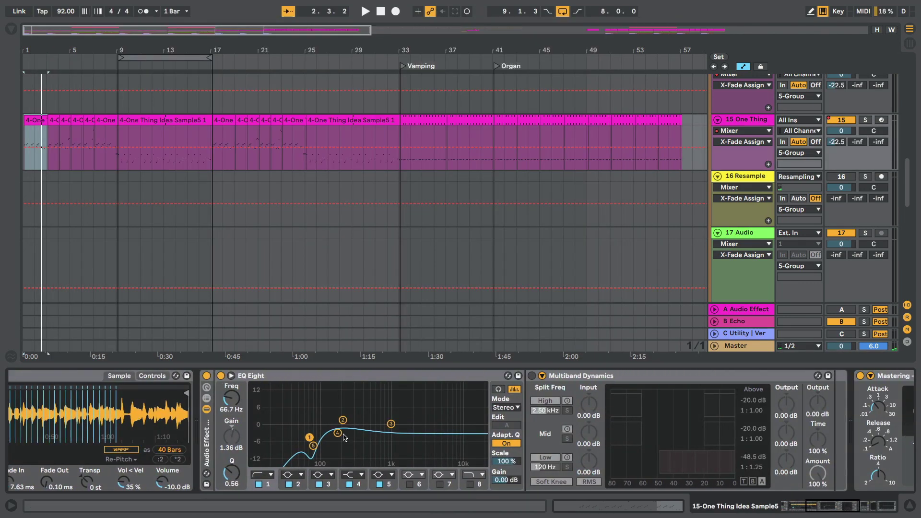
Review the effects on the 15 One Thing track and open its Virtual Mix Rack plugin window.
scroll(432, 435, "right", 2)
scroll(551, 430, "right", 10)
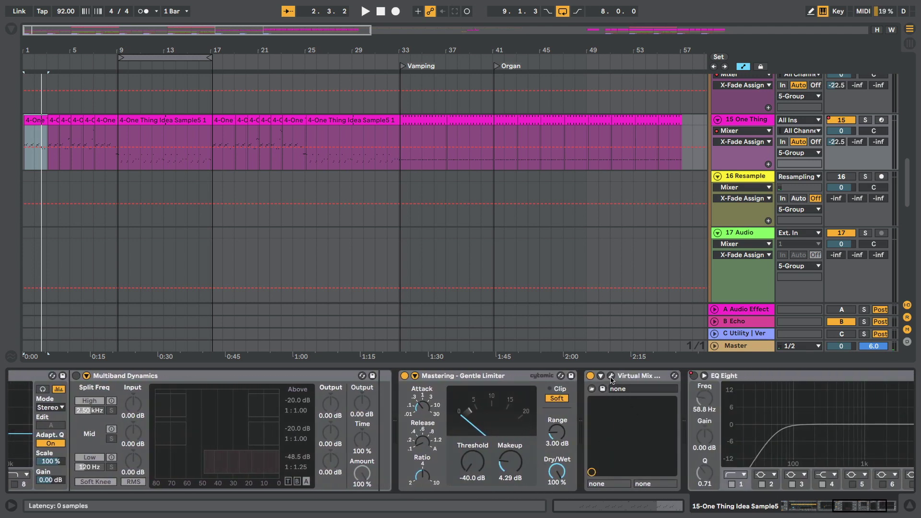
left_click(611, 376)
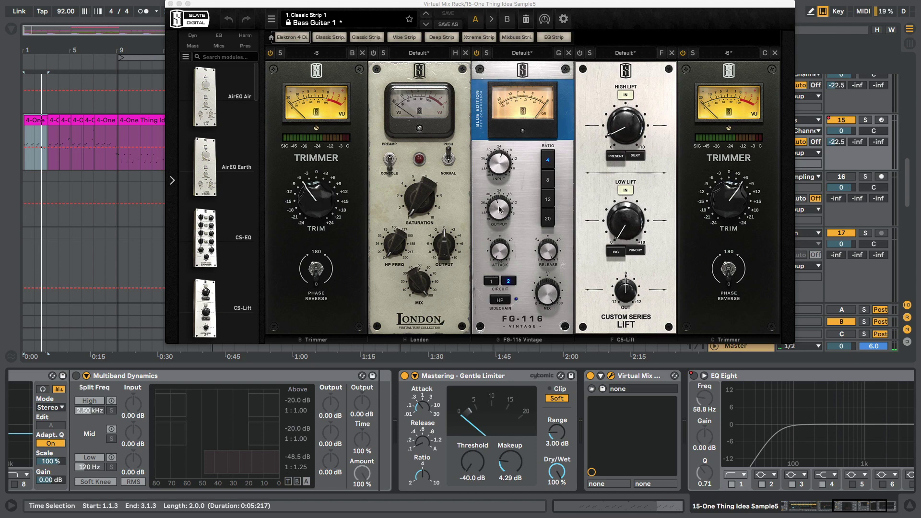
Solo the 15 One Thing track and switch off the Master's effect devices, including the rack that holds VBC Rack.
left_click(866, 120)
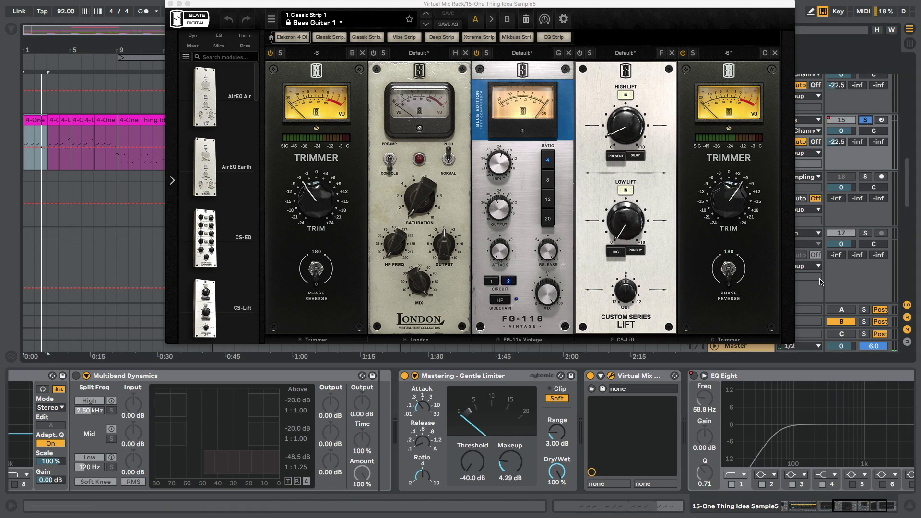
left_click(751, 350)
scroll(464, 436, "left", 10)
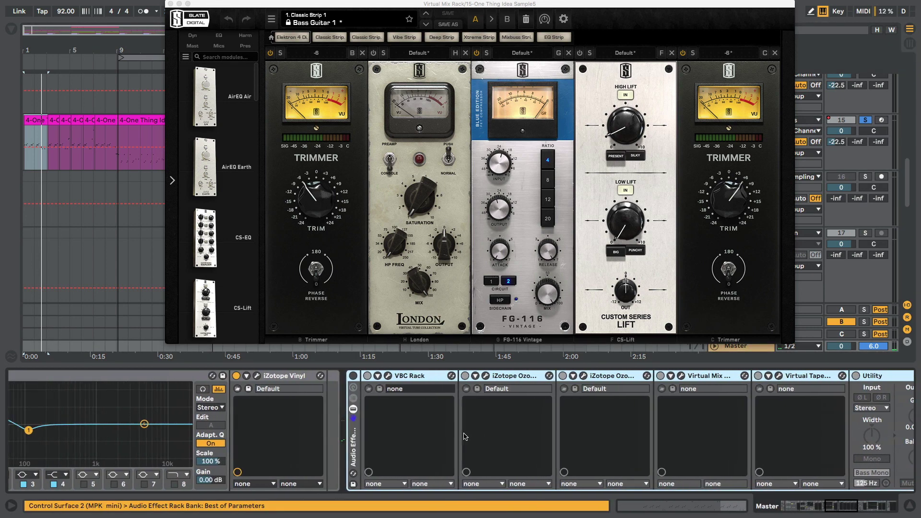
key("0")
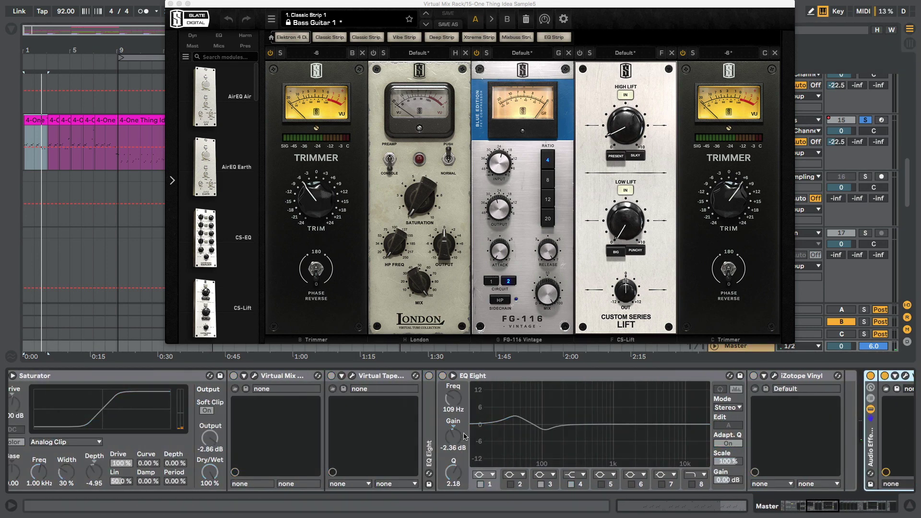
scroll(765, 396, "right", 5)
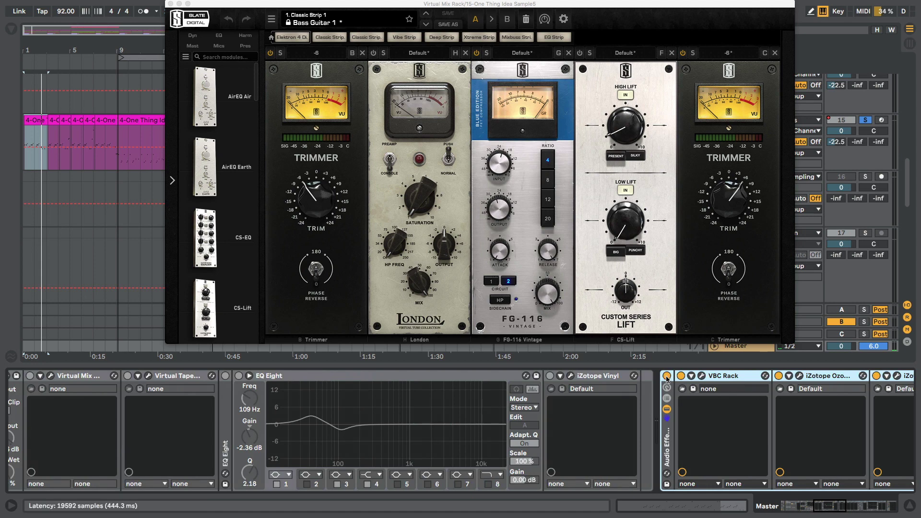
left_click(666, 376)
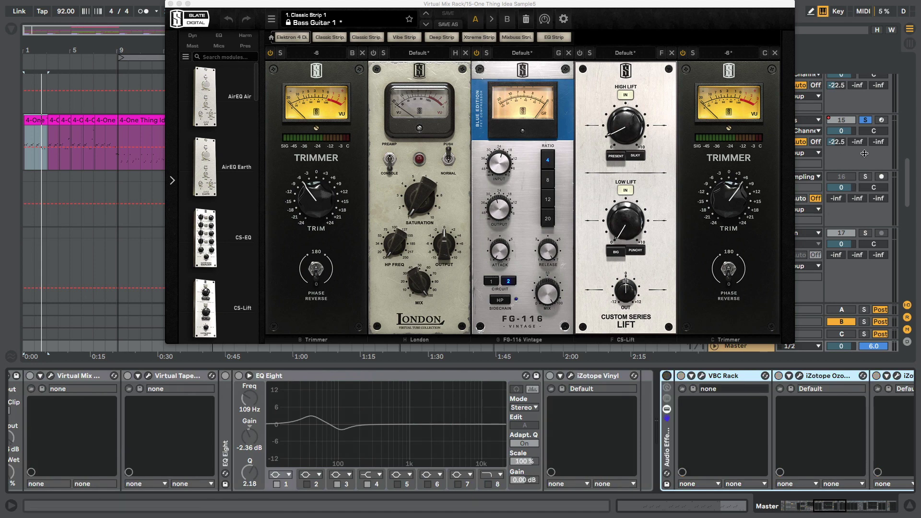
Play the soloed 15 One Thing track, compare its sound with its Audio Effect Rack off and back on, and stop playback.
scroll(864, 154, "up", 1)
left_click_drag(657, 7, 580, 28)
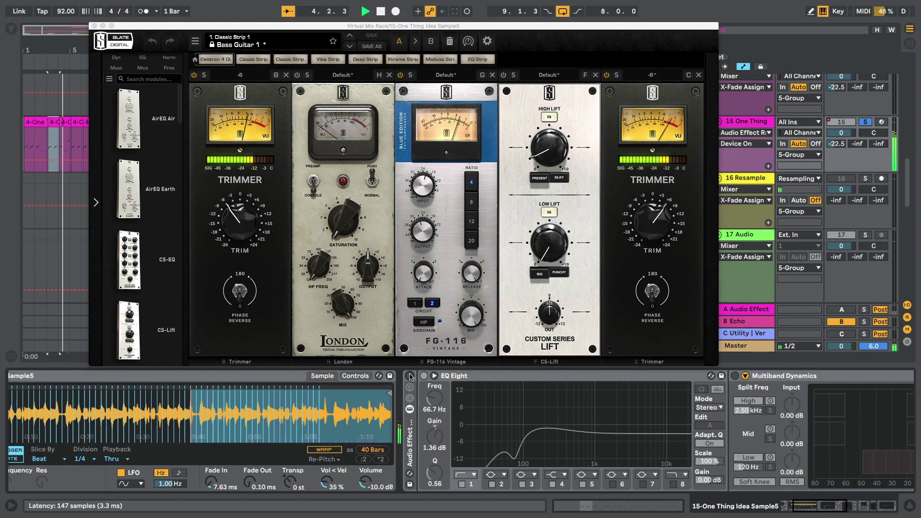
left_click(409, 376)
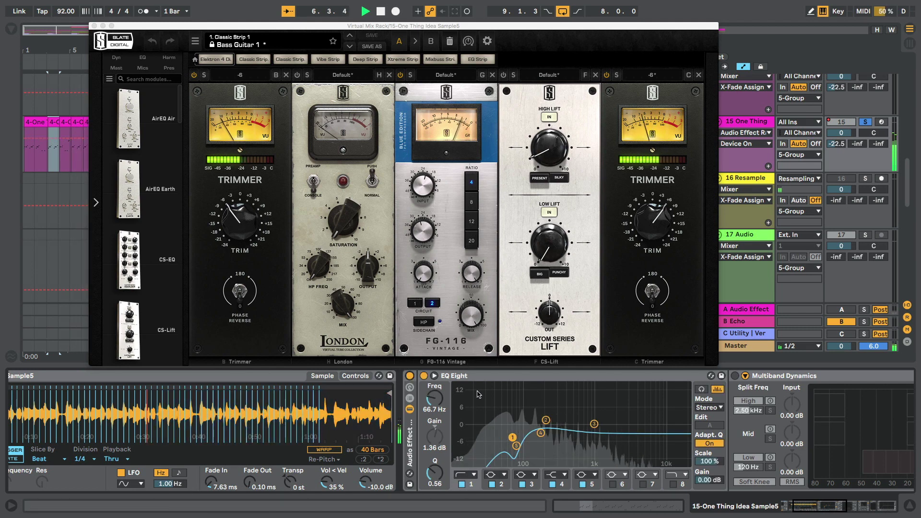
key("space")
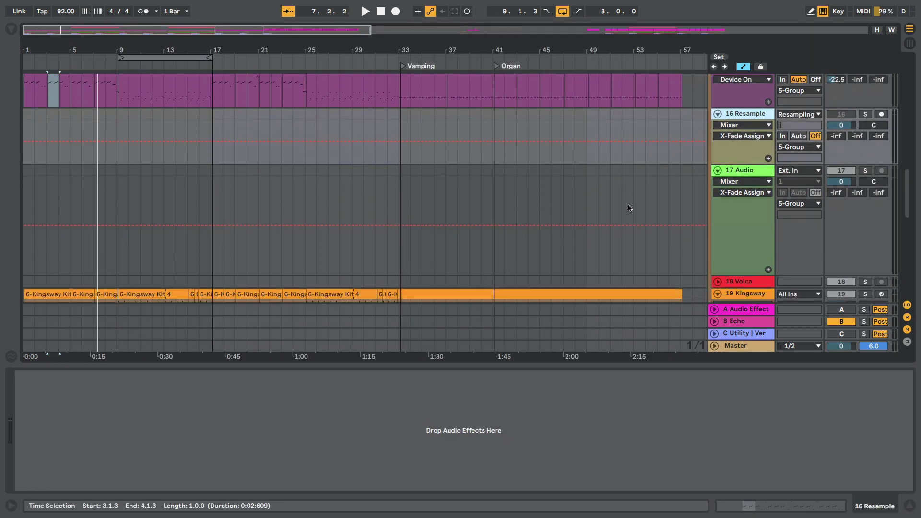
Show the 19 Kingsway track's Kingsway Kit devices and solo the track.
scroll(629, 207, "down", 5)
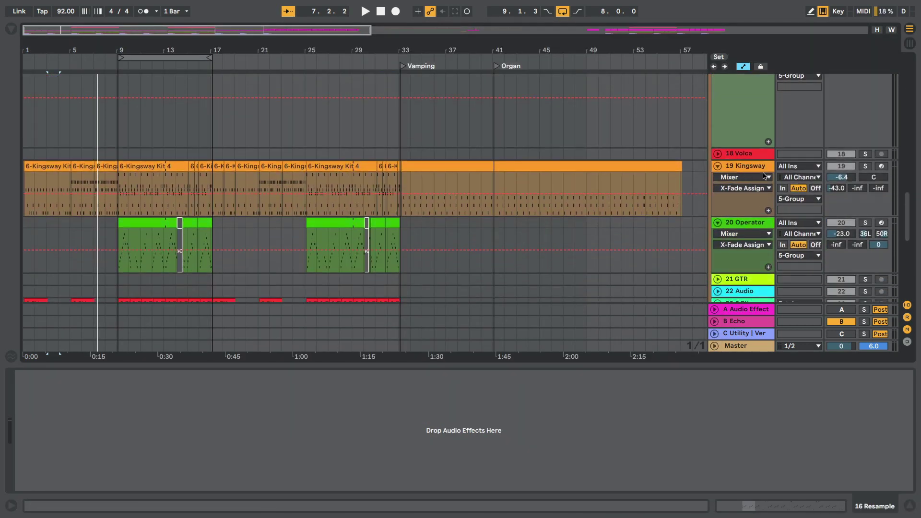
left_click(743, 168)
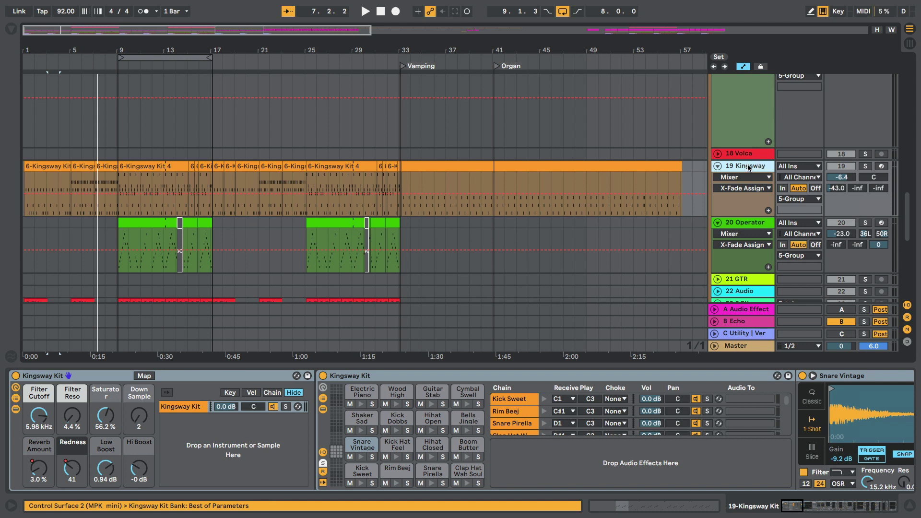
left_click(865, 166)
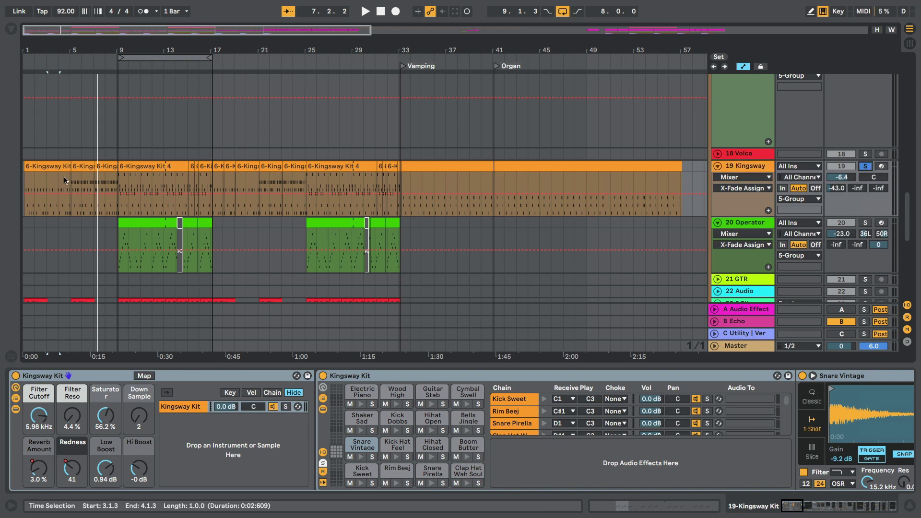
Play the Kingsway Kit clips starting at bars 1 and 5, stop playback, and select the short clip at bar 15.
left_click(44, 166)
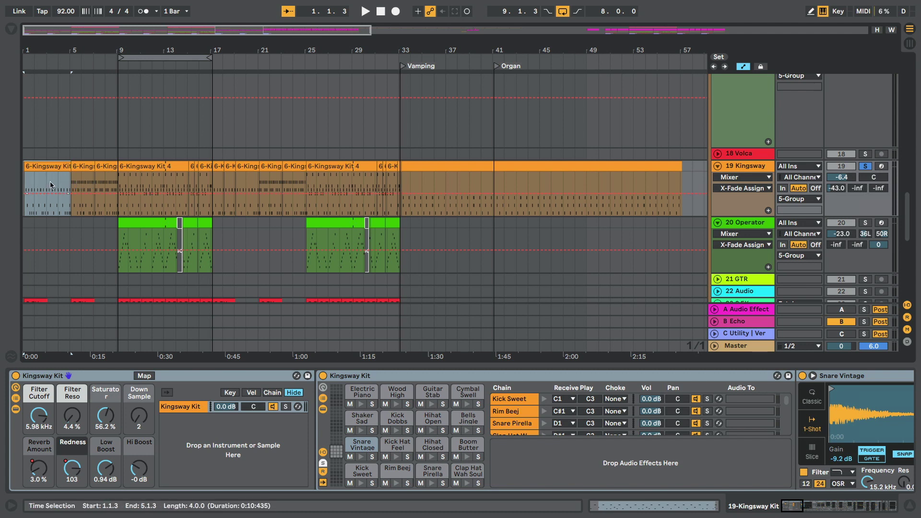
key("space")
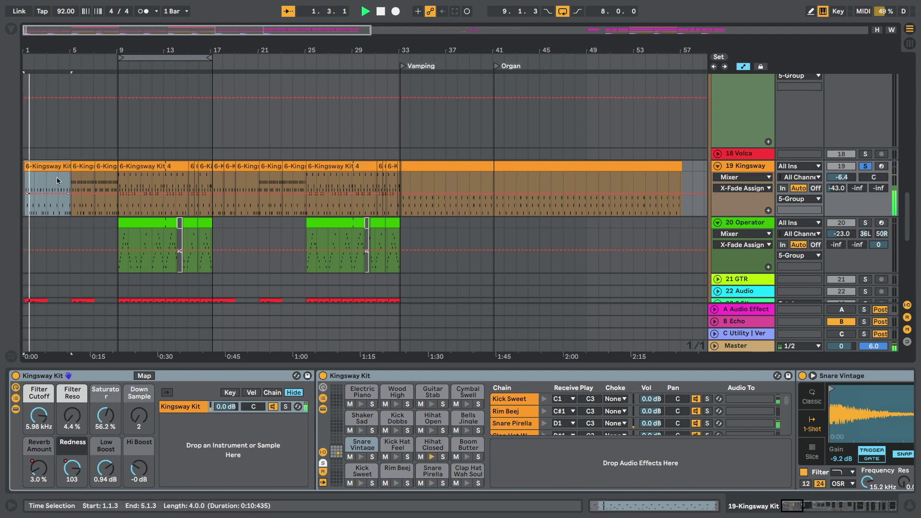
key("space")
left_click(84, 166)
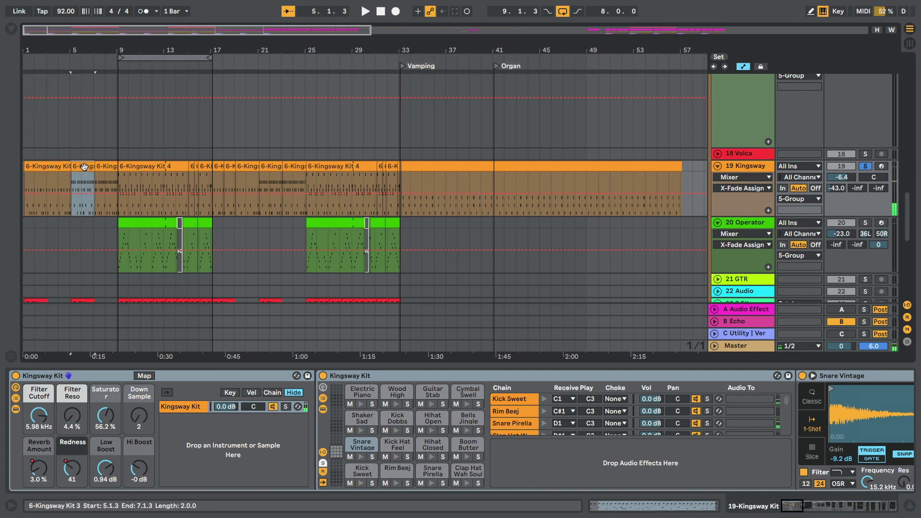
key("space")
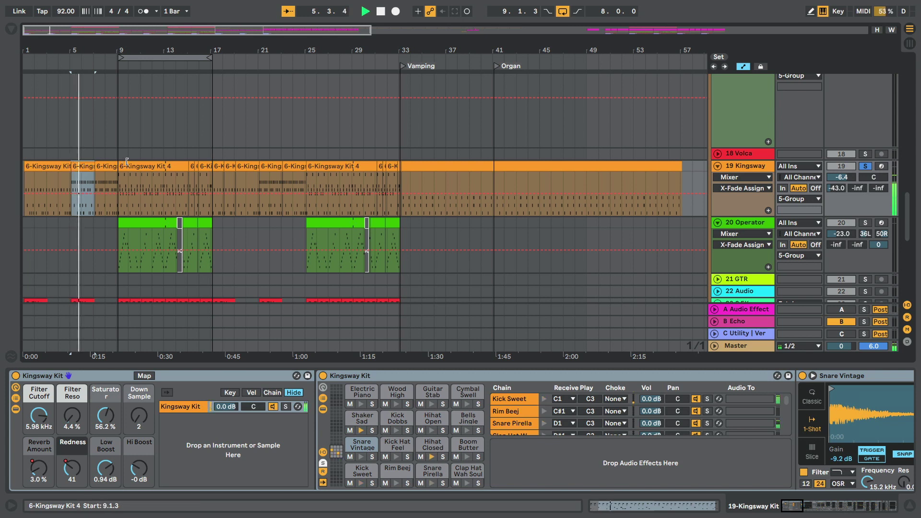
key("space")
left_click(191, 166)
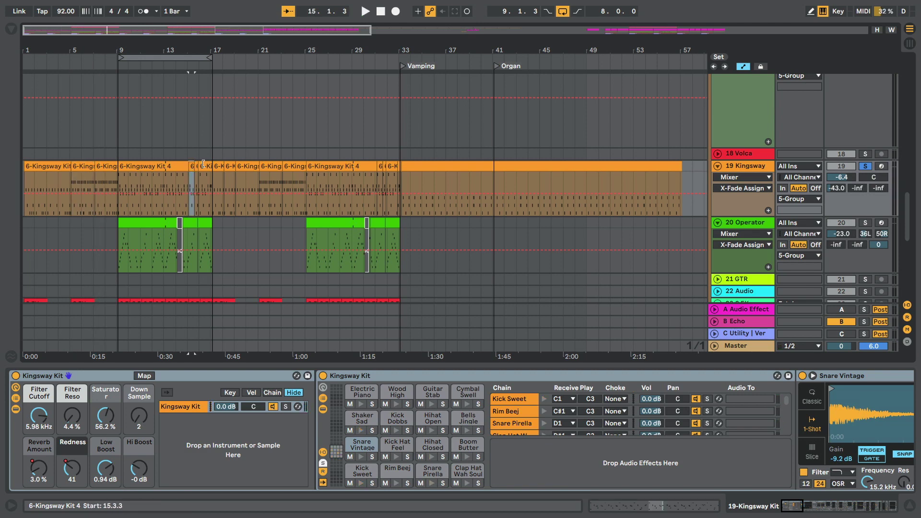
Review the 19 Kingsway clips of scenes 7, 11, 10 and 1 in the Session View, and return to the Arrangement View.
key("Tab")
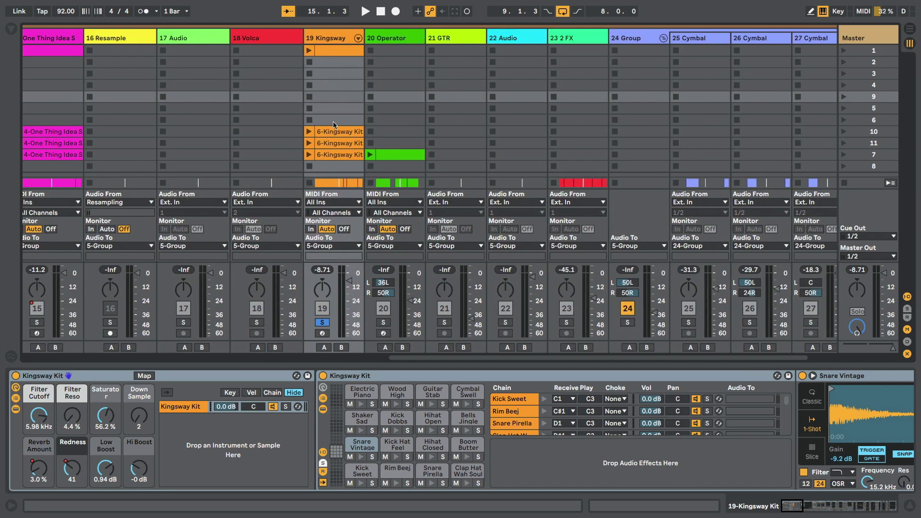
left_click(329, 156)
left_click(333, 143)
left_click(334, 133)
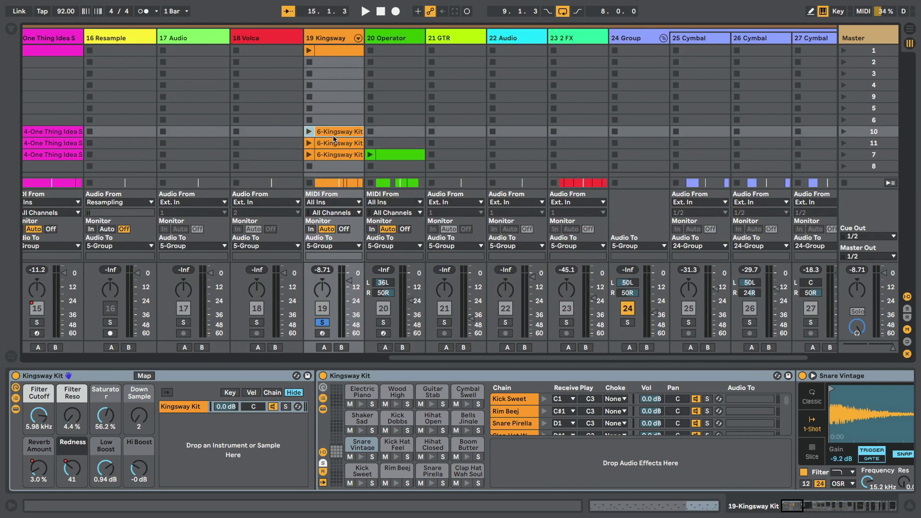
left_click(334, 55)
key("Tab")
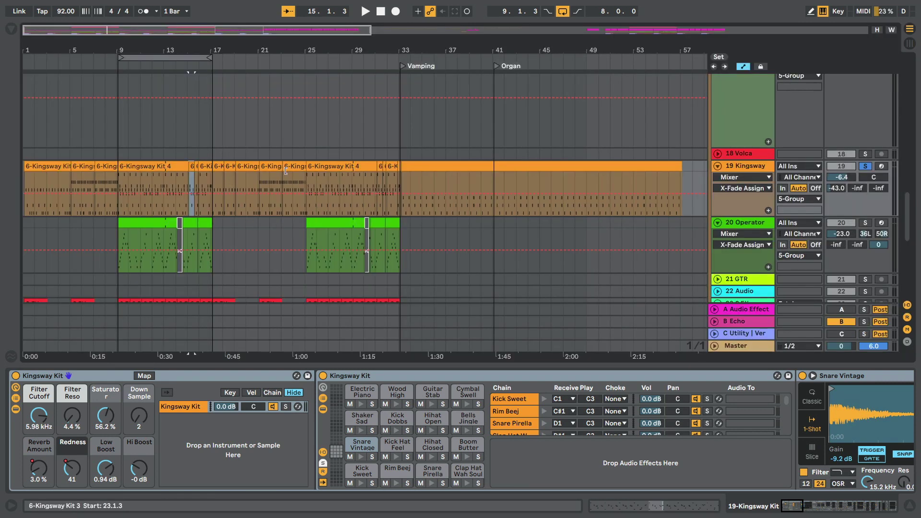
Play the Kingsway Kit drum pattern from bar 30 into the Vamping section and stop playback.
left_click(270, 166)
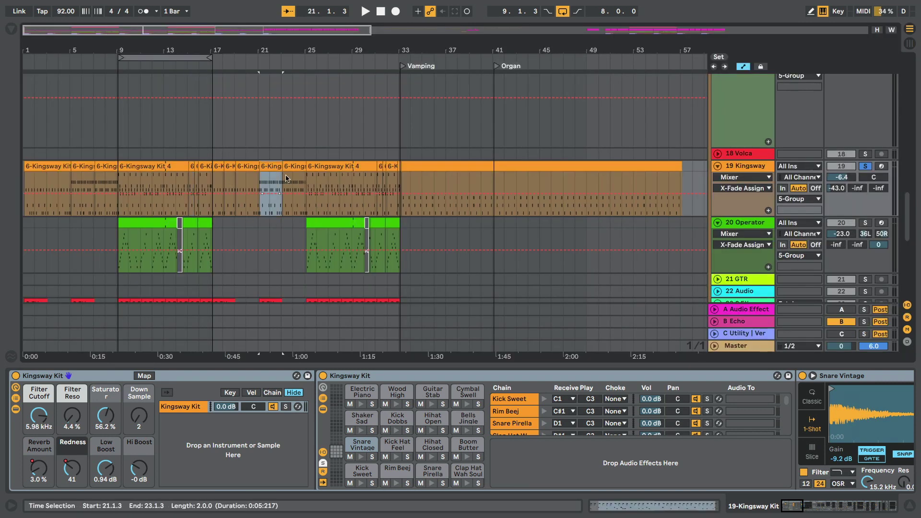
left_click(380, 167)
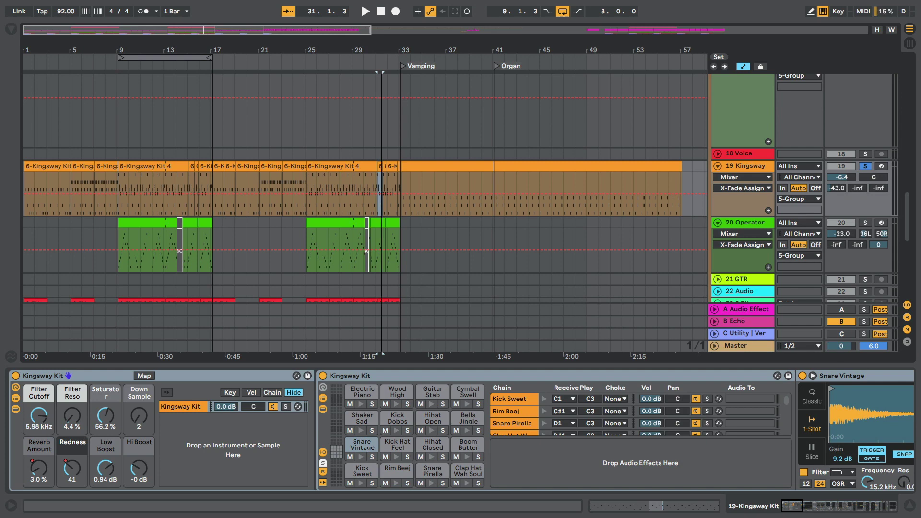
left_click_drag(381, 50, 312, 164)
left_click(295, 187)
key("space")
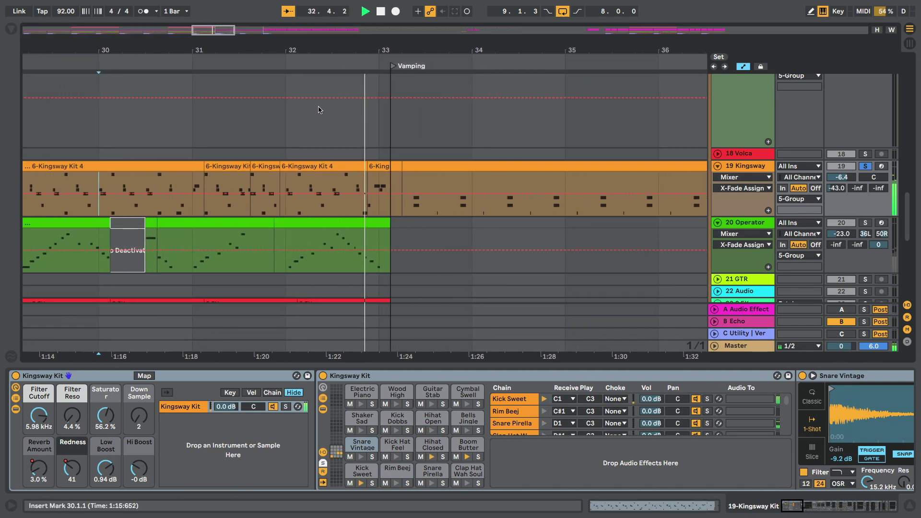
key("space")
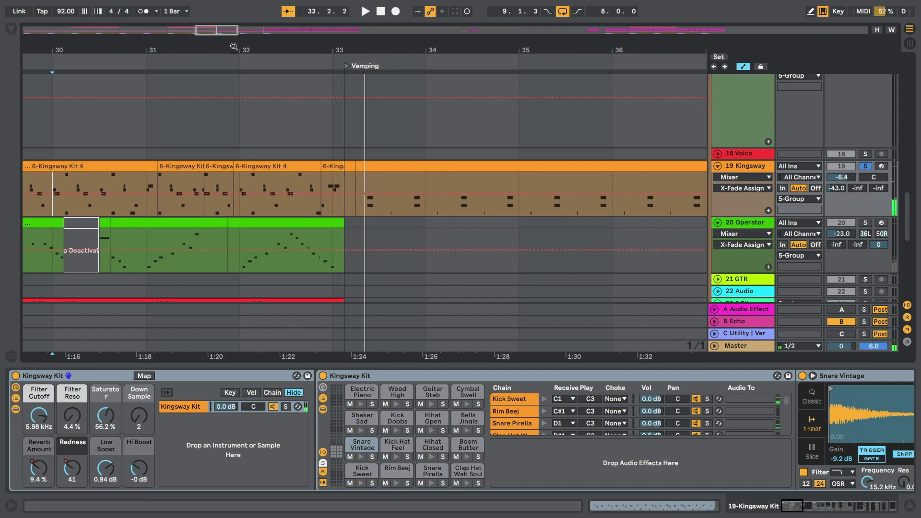
Solo the 20 Operator track and set the playback start to bar 25.
key("minus")
key("minus")
left_click(143, 236)
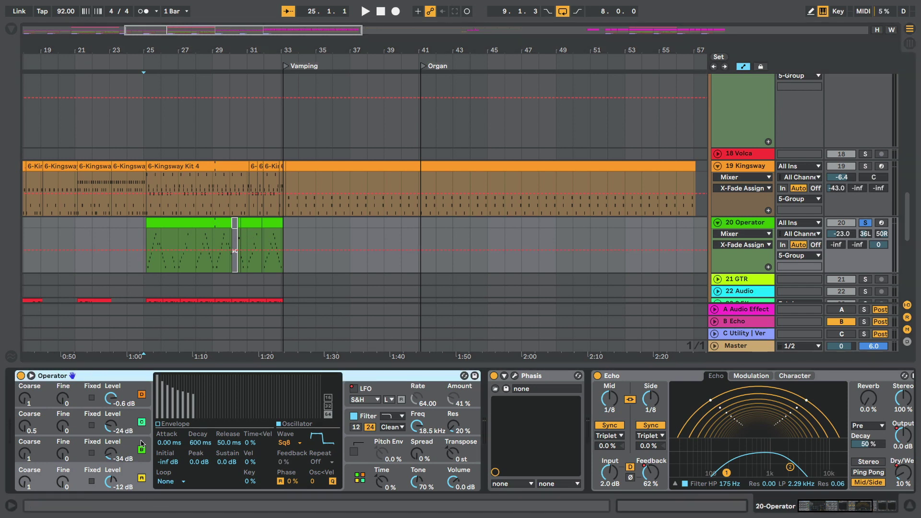
Open the Operator track's Phasis and Virtual Mix Rack plug-in windows and review the effects chain between them.
left_click(515, 377)
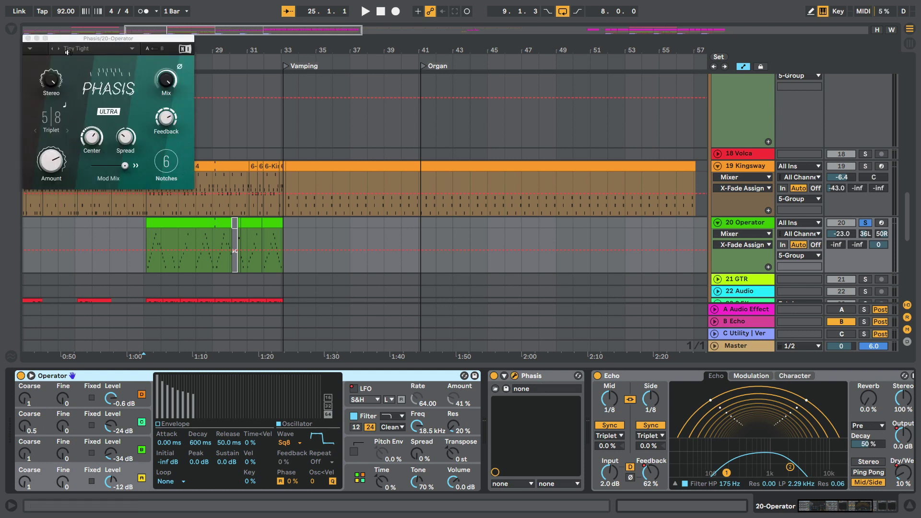
scroll(684, 394, "right", 5)
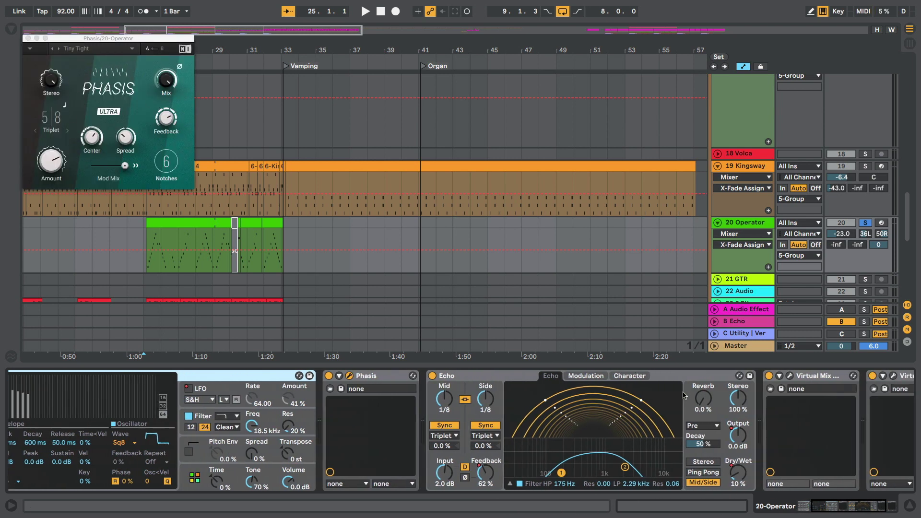
scroll(552, 414, "right", 2)
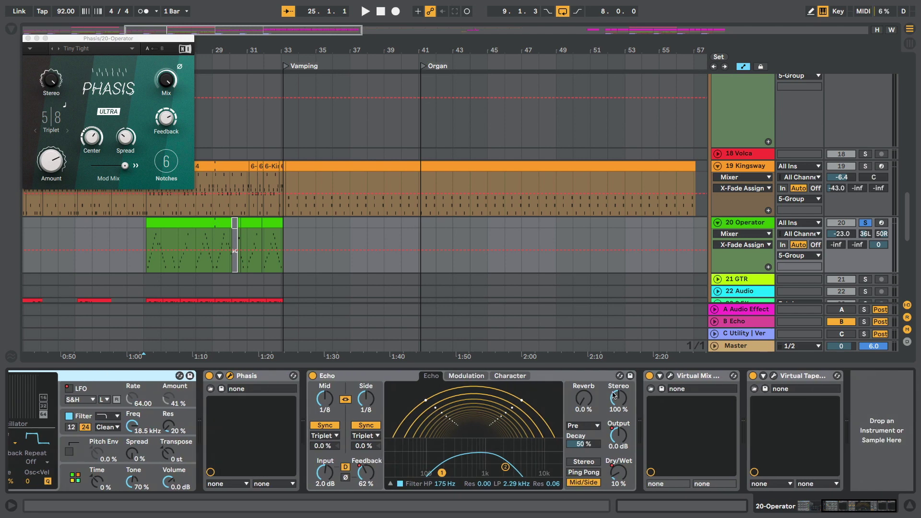
left_click(670, 378)
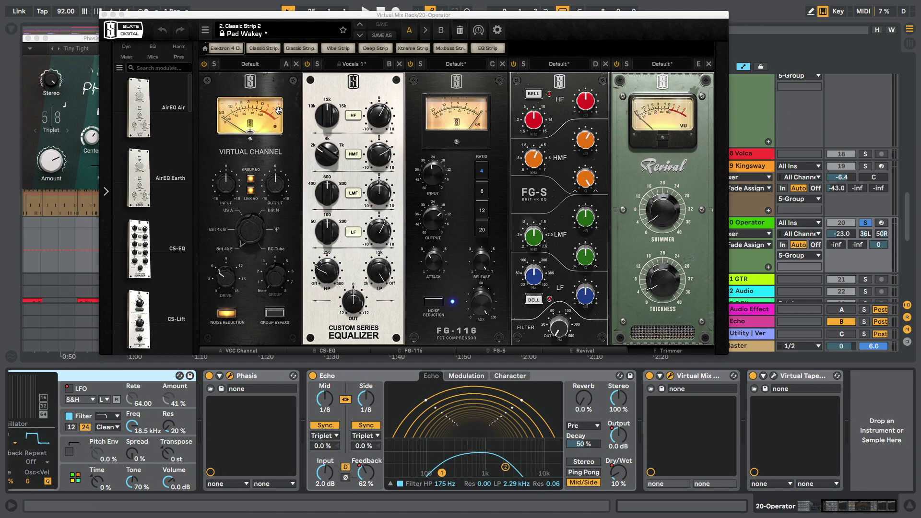
Play the Operator part from bar 25 and compare it with the Virtual Mix Rack modules bypassed and re-enabled.
key("space")
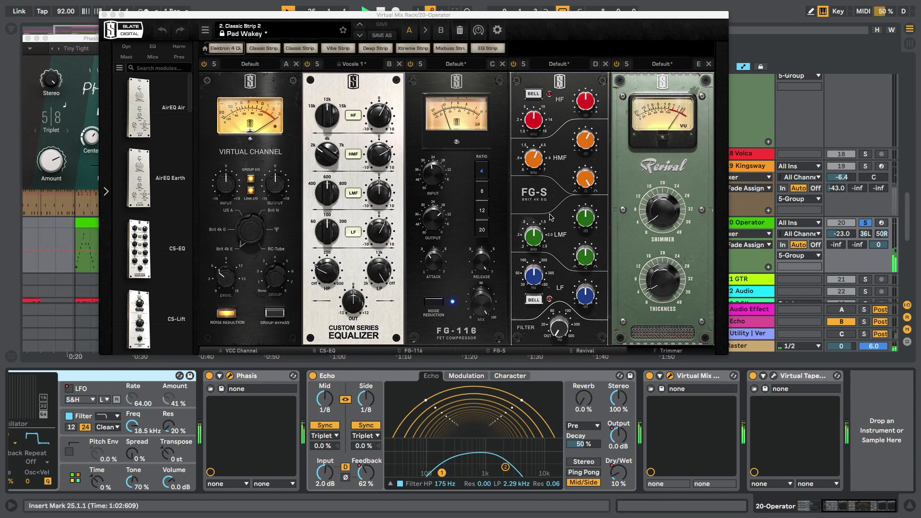
left_click(204, 64)
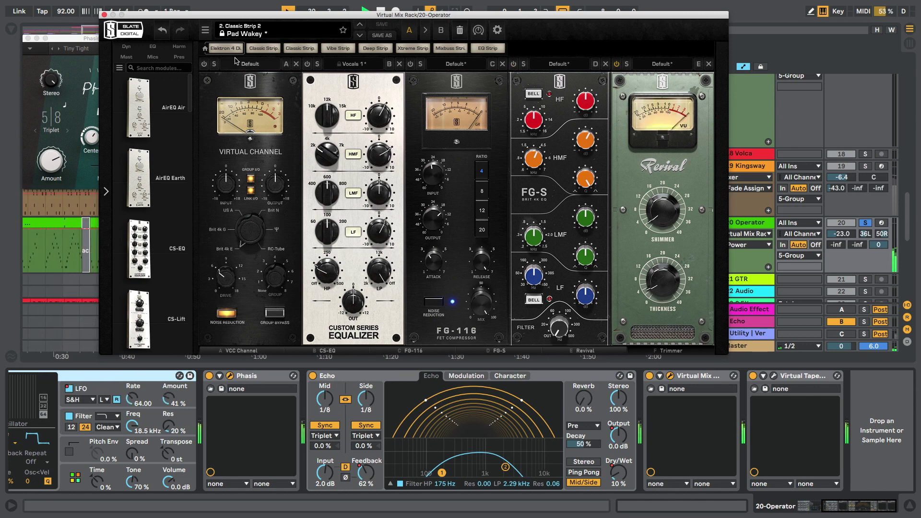
left_click(204, 64)
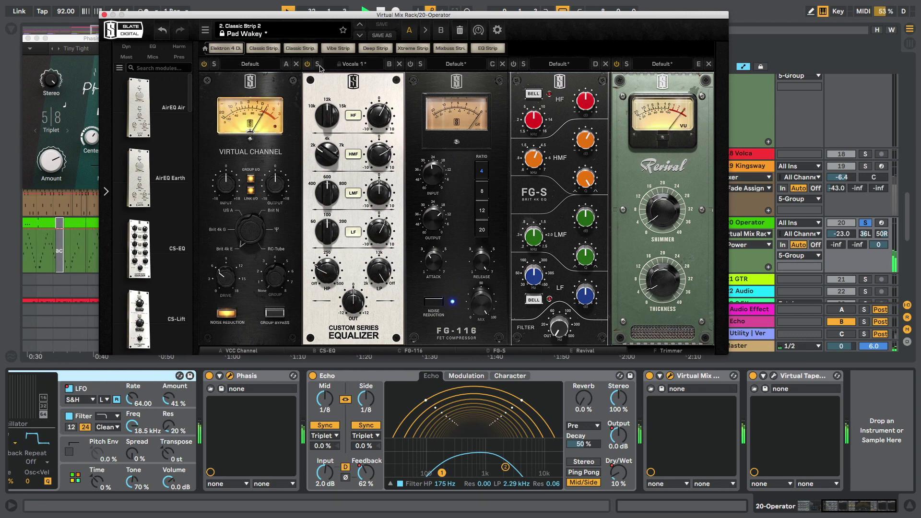
left_click(411, 64)
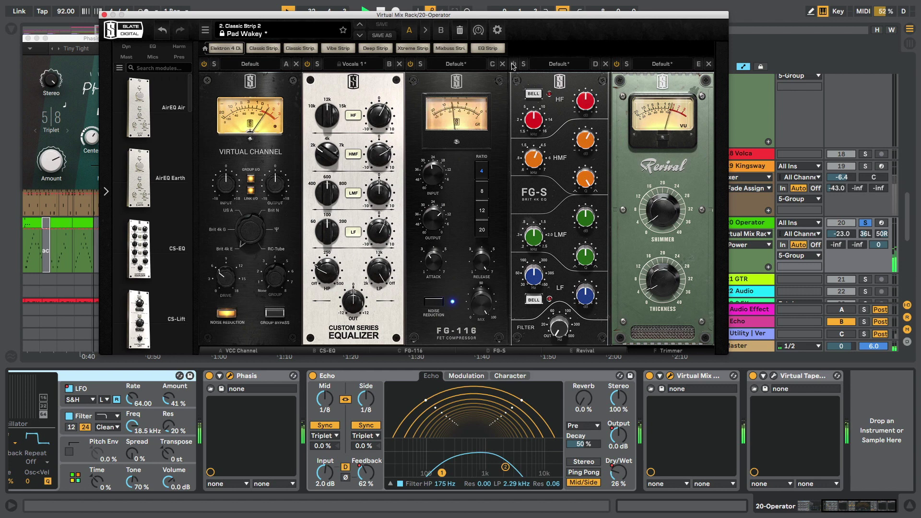
Compare the Operator sound with Phasis and Echo bypassed and re-enabled, and show Echo's modulation settings.
left_click(209, 375)
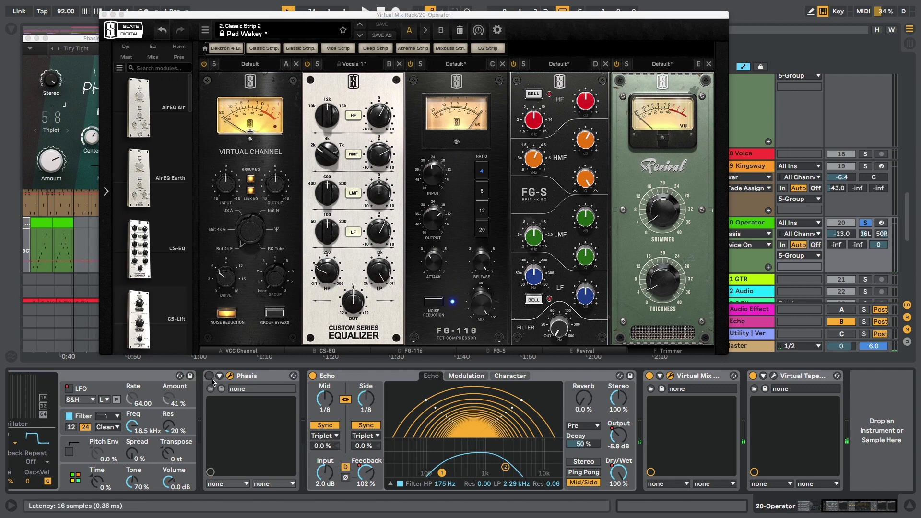
left_click(312, 376)
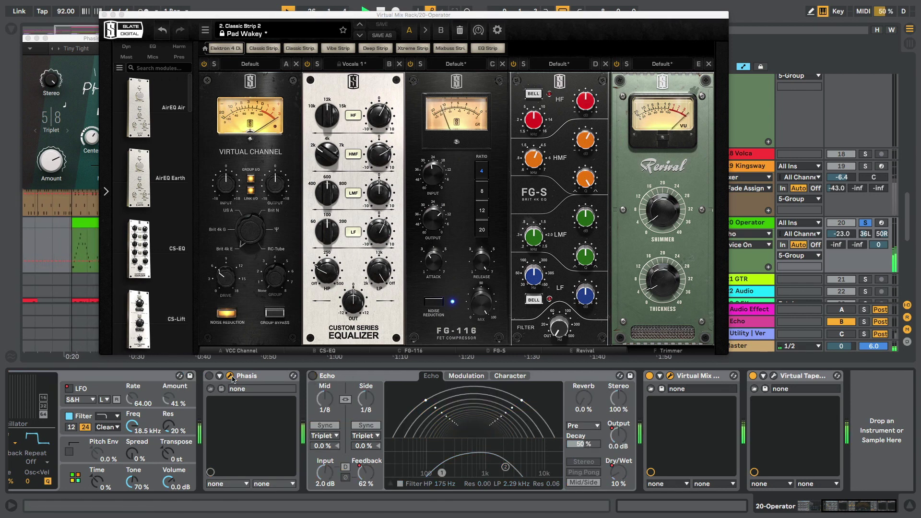
left_click(209, 375)
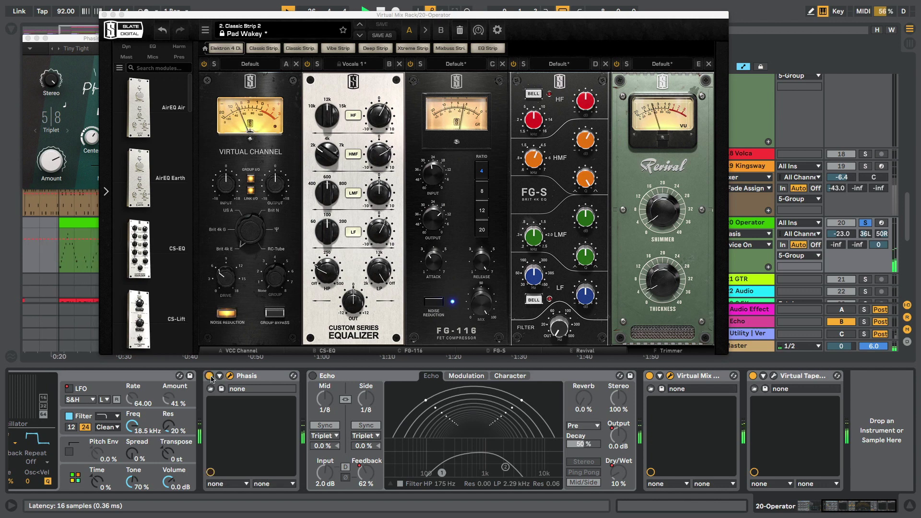
left_click(312, 377)
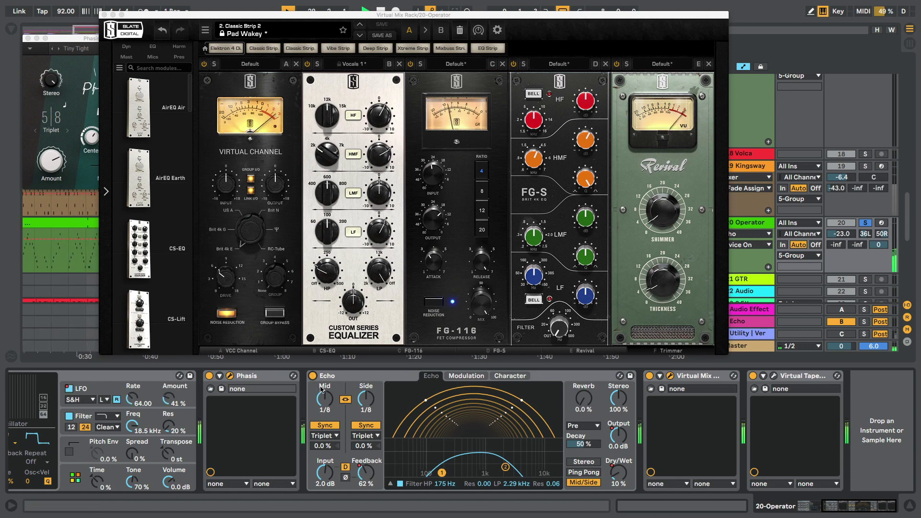
left_click(469, 377)
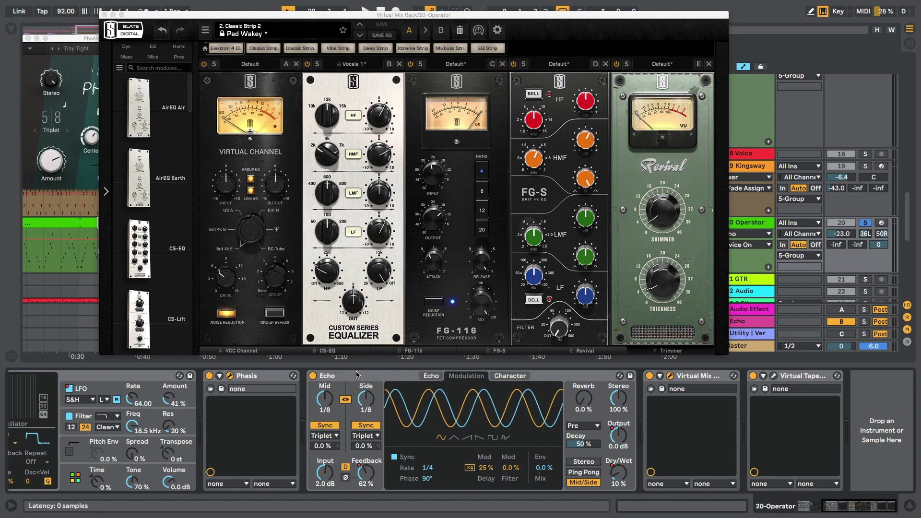
left_click(263, 375)
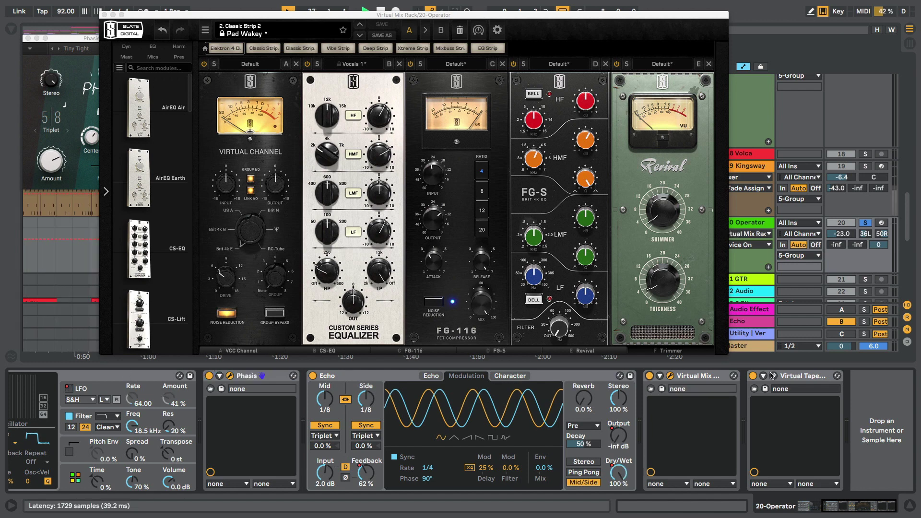
Compare the Operator part with the Virtual Tape plug-in off and on, and close the Virtual Mix Rack and Phasis windows.
left_click(752, 377)
key("space")
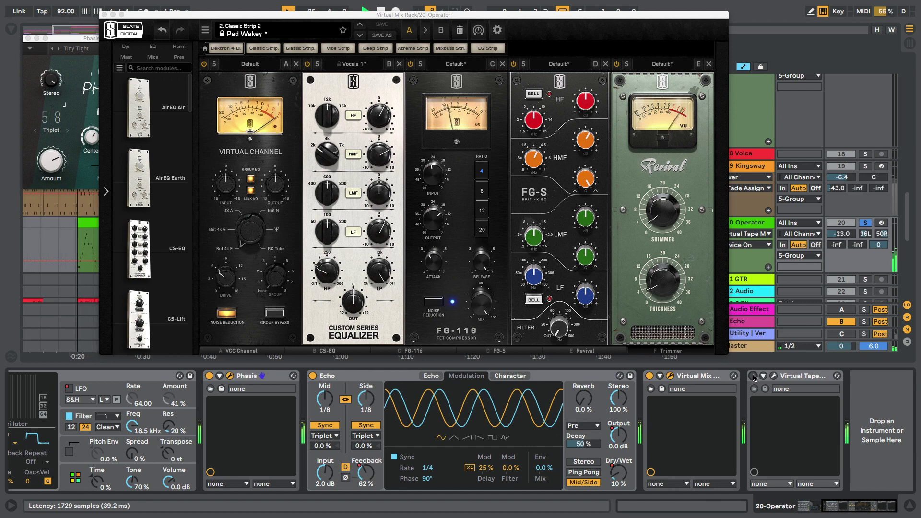
left_click(752, 376)
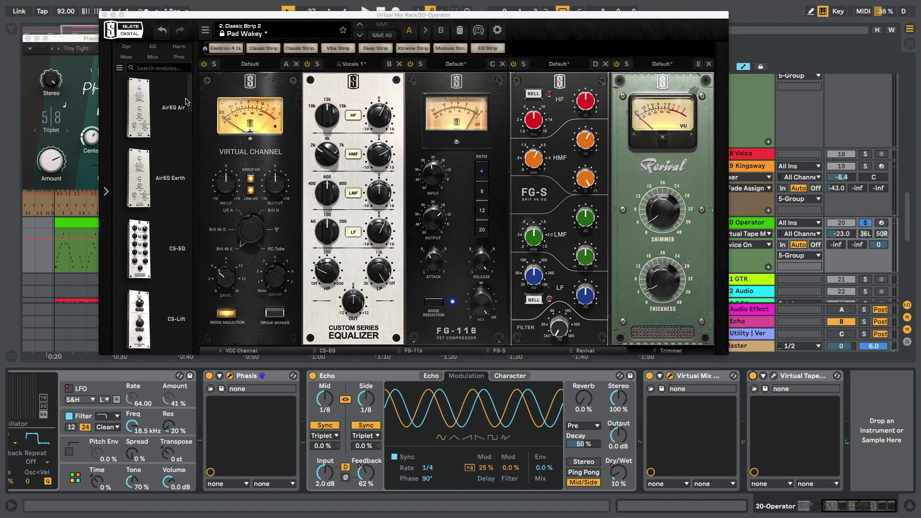
left_click(102, 15)
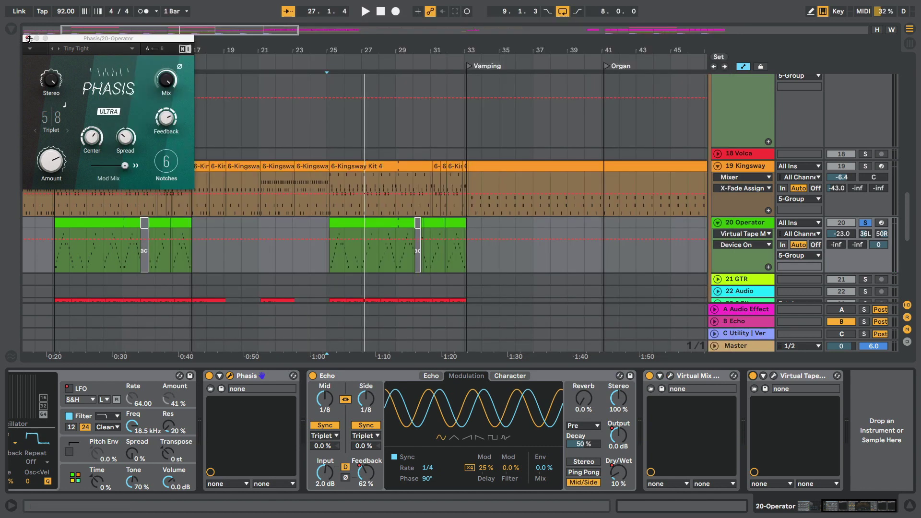
left_click(28, 39)
Show the 23 2 FX track's devices, solo the track, and play its clips from bar 9.
scroll(781, 226, "down", 3)
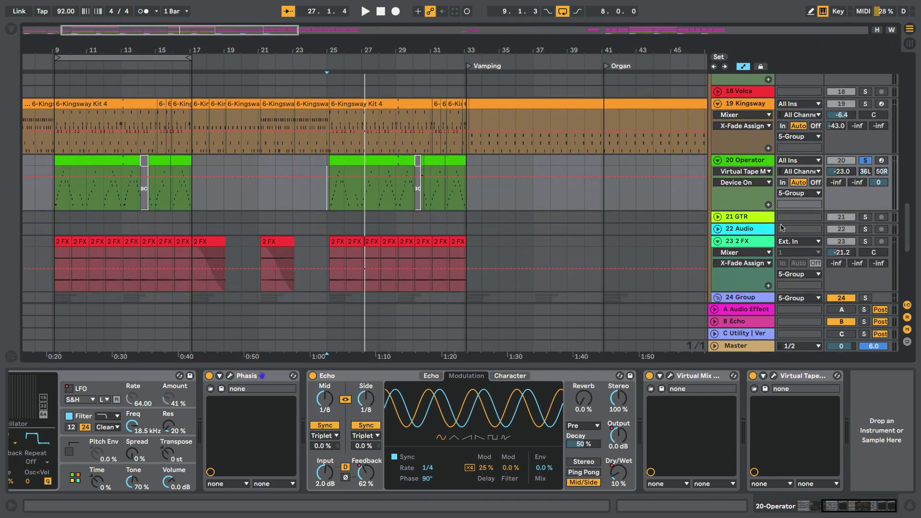
scroll(753, 221, "down", 3)
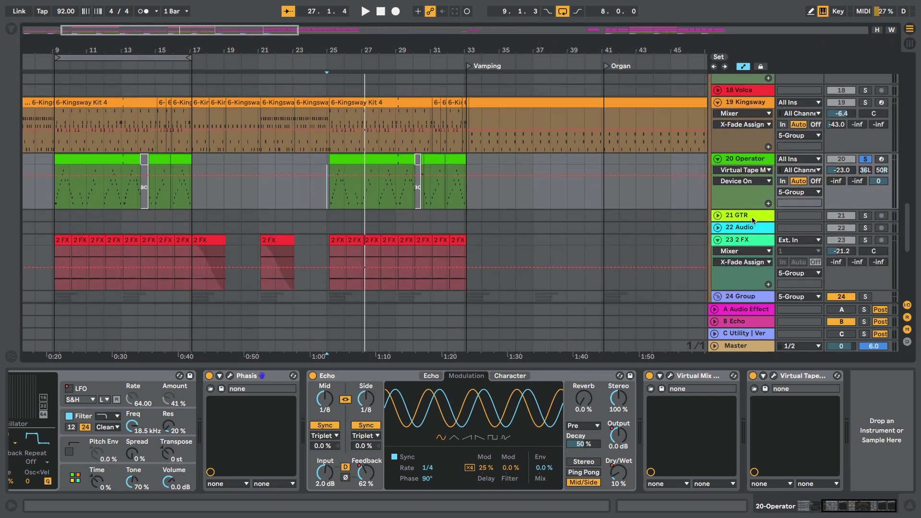
left_click(748, 188)
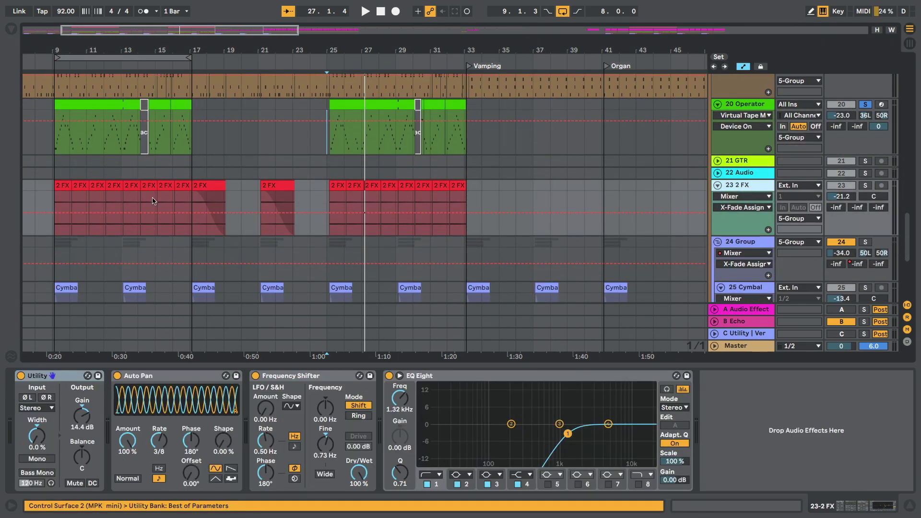
left_click(61, 187)
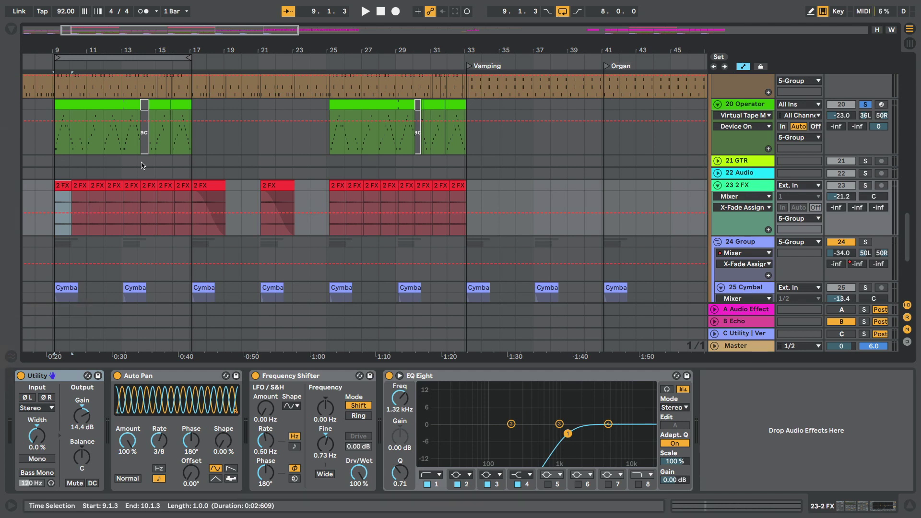
left_click(865, 186)
key("space")
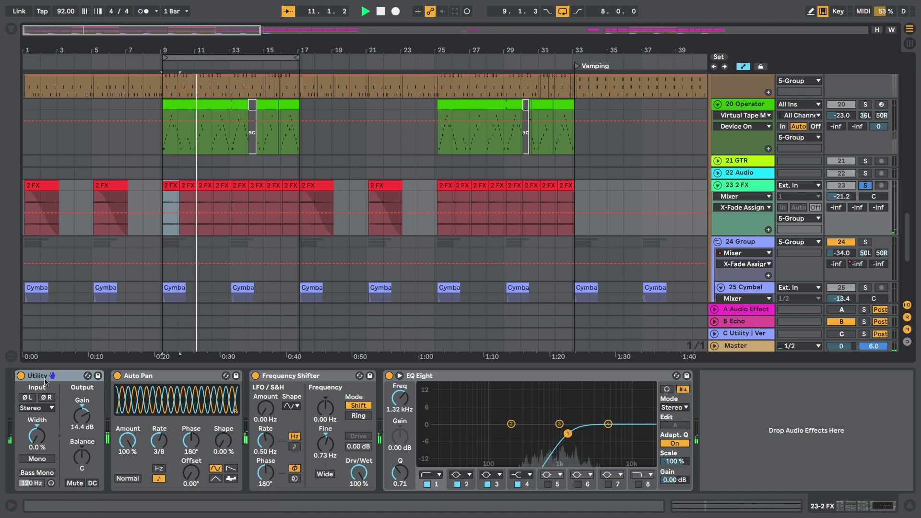
Compare the 2 FX sound with Frequency Shifter and Auto Pan bypassed, stop playback, and turn both effects back on.
left_click(144, 376)
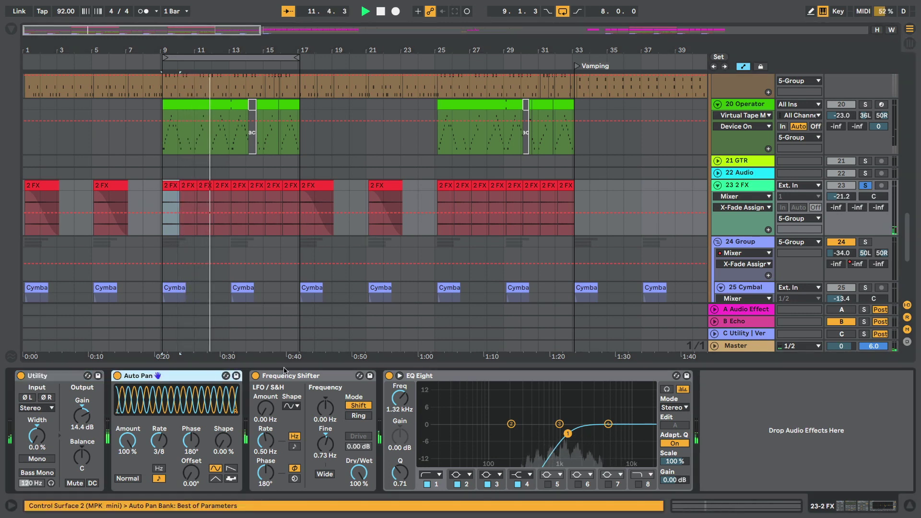
left_click(314, 376)
left_click(256, 376)
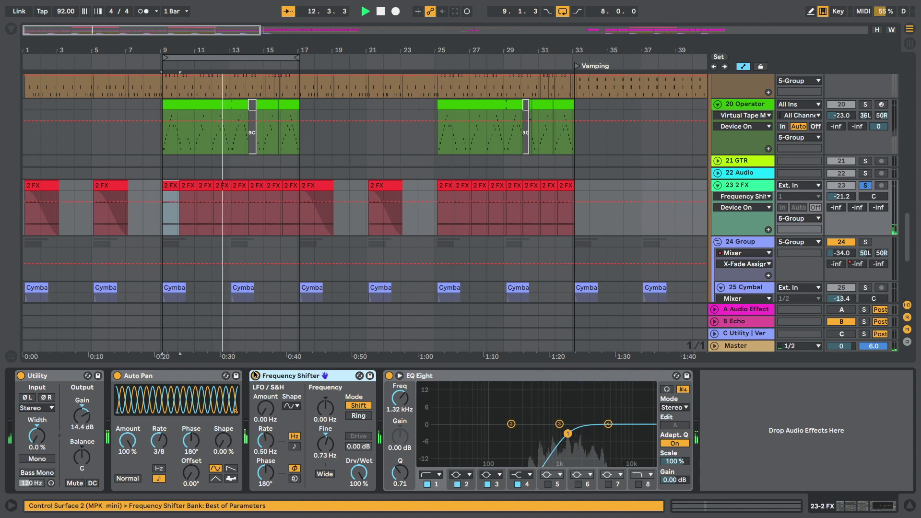
left_click(117, 375)
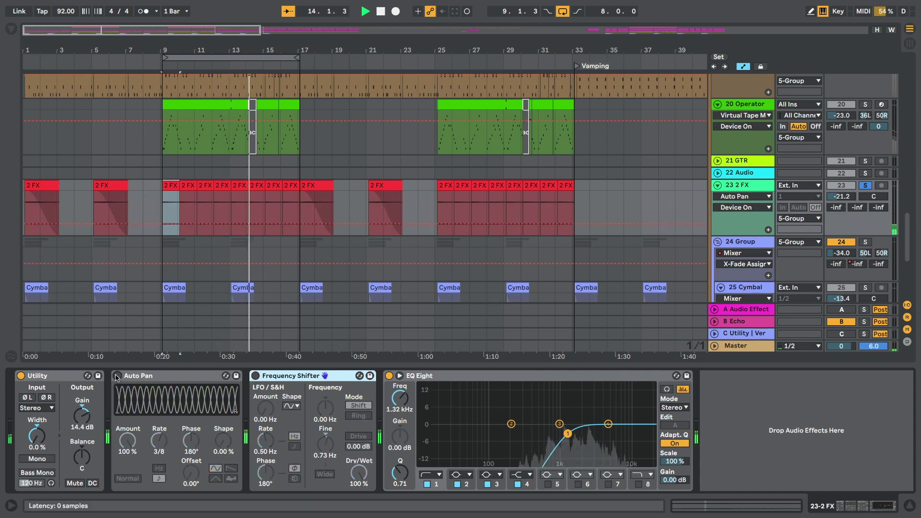
left_click(117, 375)
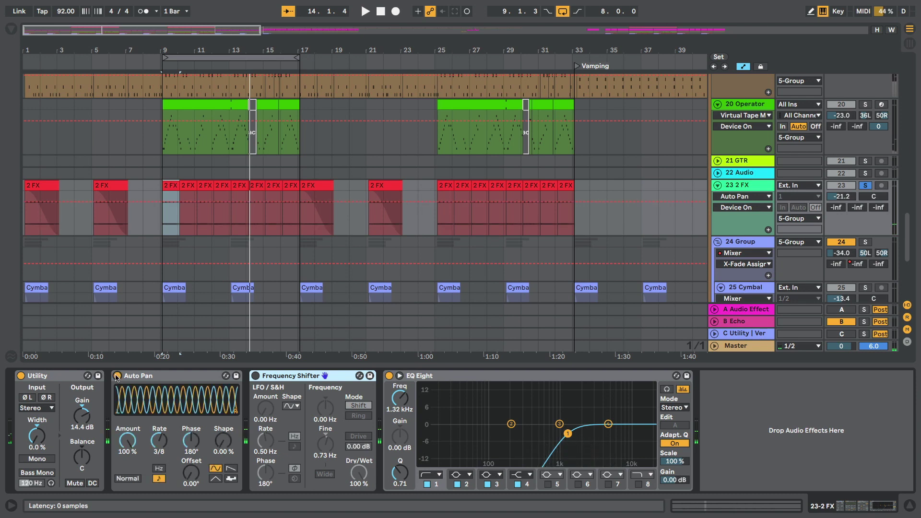
left_click(255, 376)
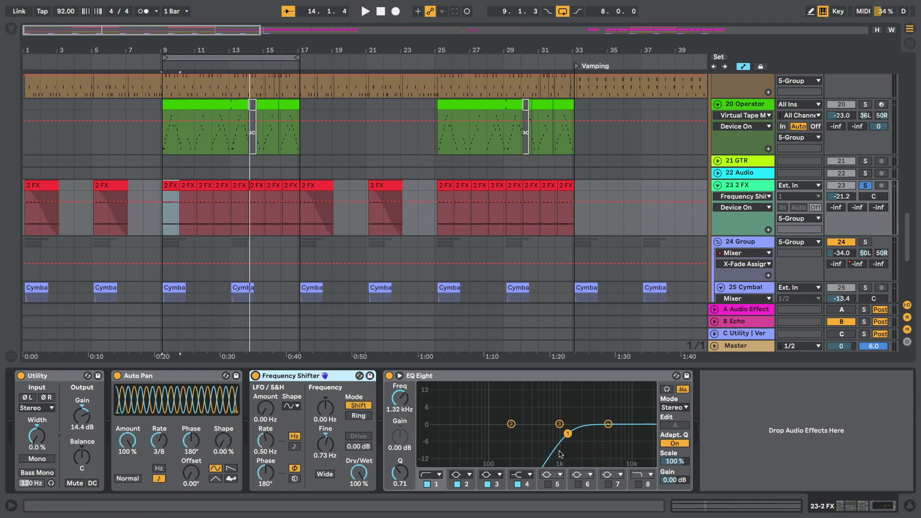
Unsolo the 2 FX track, solo 25 Cymbal, and play its clip at bar 1.
left_click(866, 186)
scroll(772, 254, "down", 3)
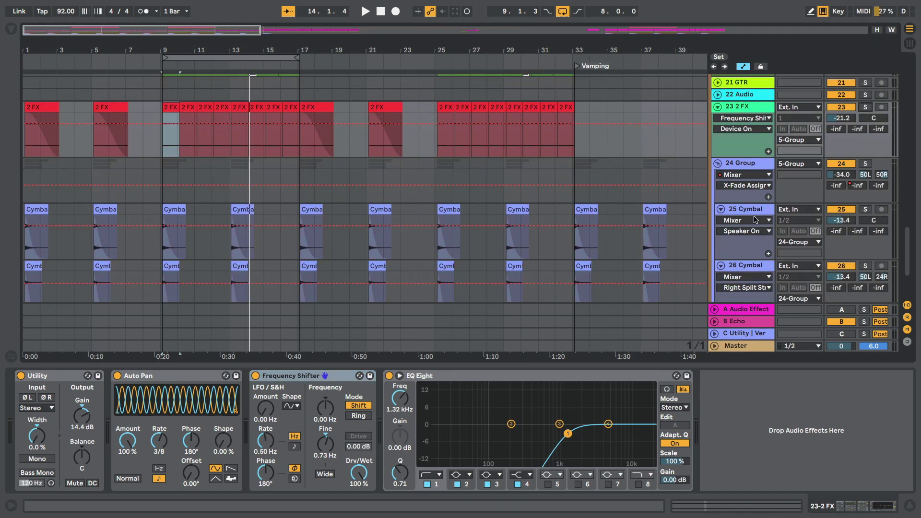
left_click(740, 214)
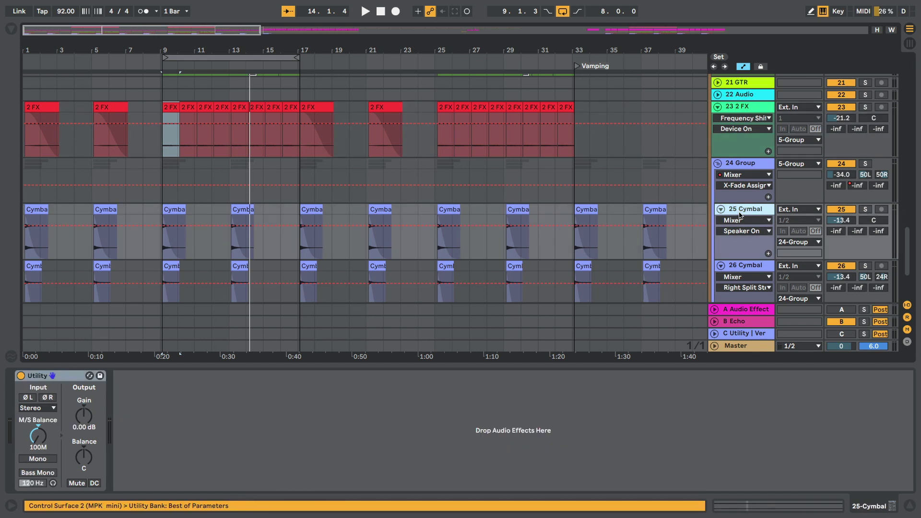
left_click(35, 209)
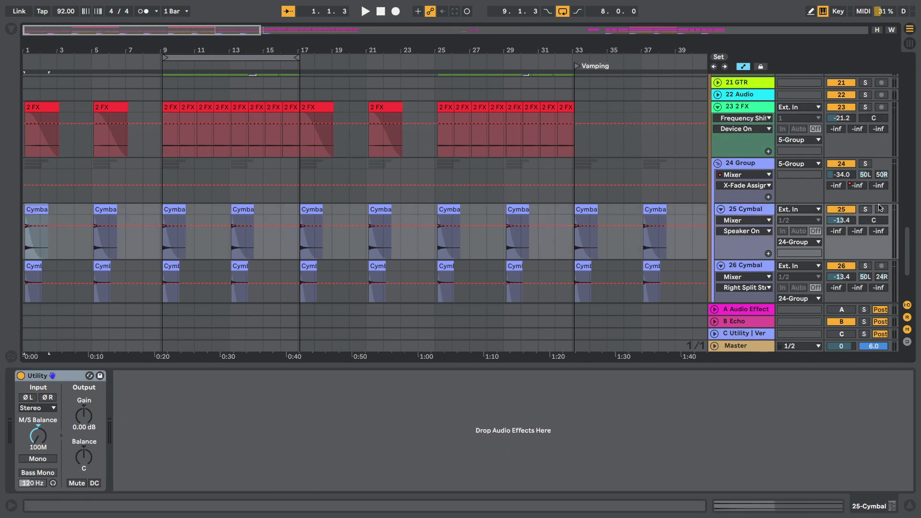
key("space")
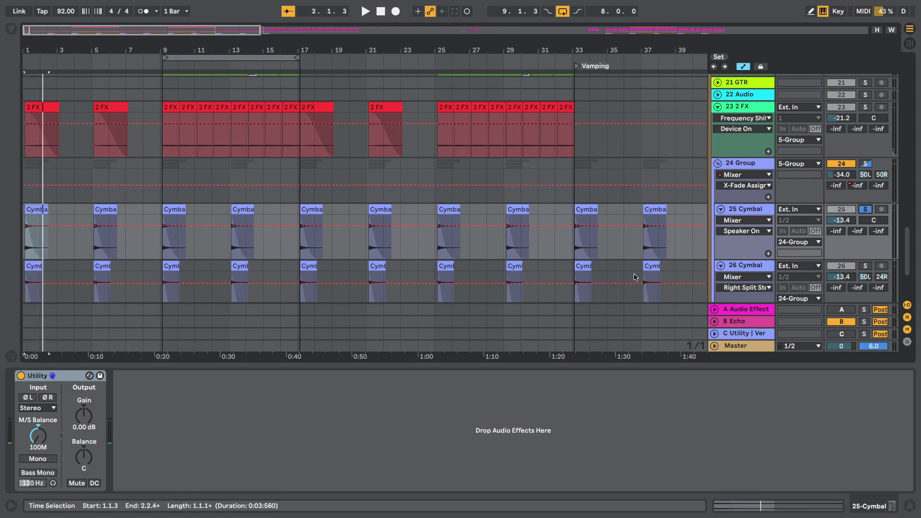
Play the three soloed cymbal tracks together from bar 1 and open the 24 Group's Supercharger GT plug-in.
scroll(634, 277, "down", 5)
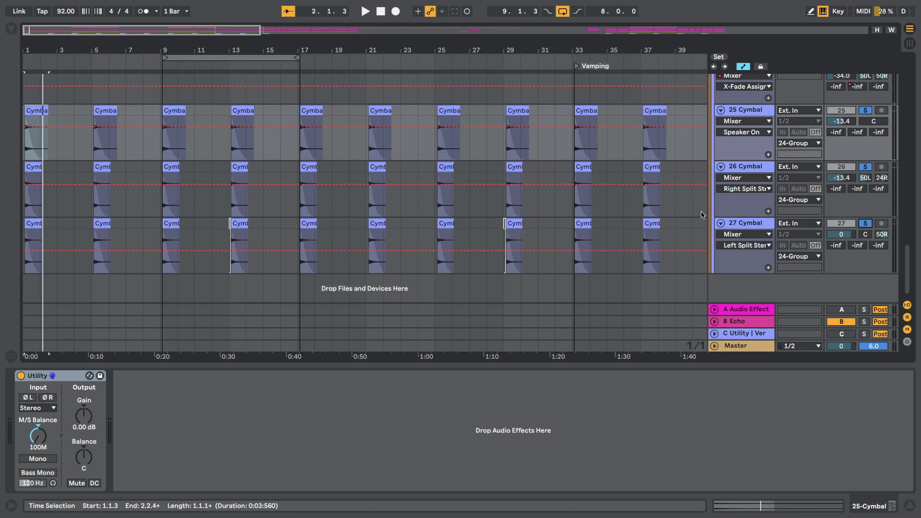
key("space")
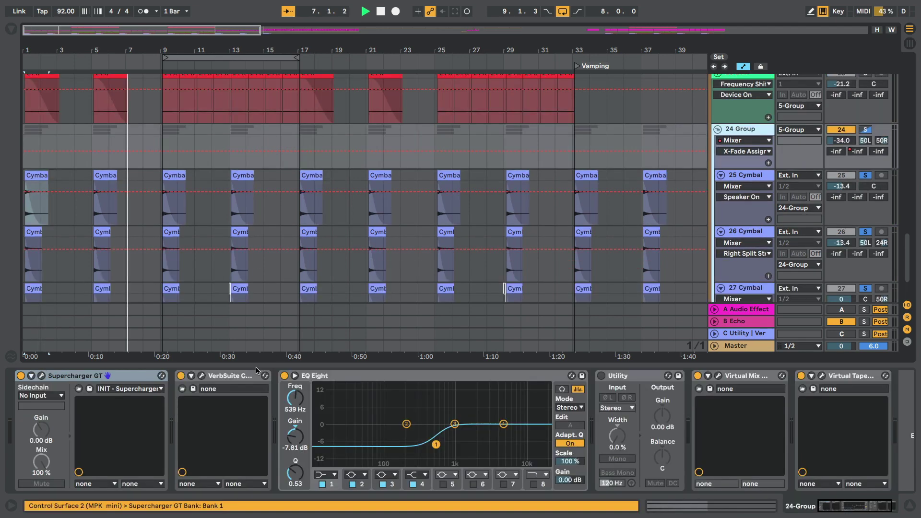
left_click(41, 376)
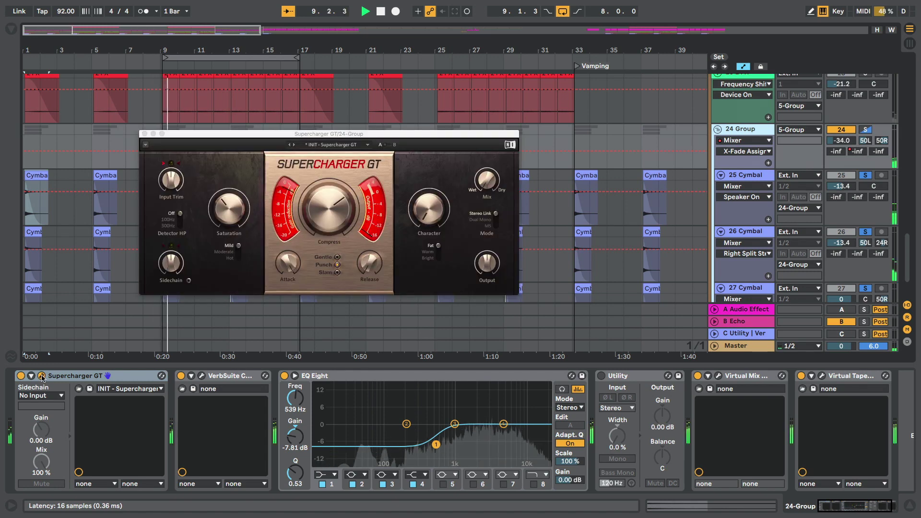
View the 24 Group's VerbSuite Classics settings alongside Supercharger GT, and close both plug-in windows.
left_click(201, 376)
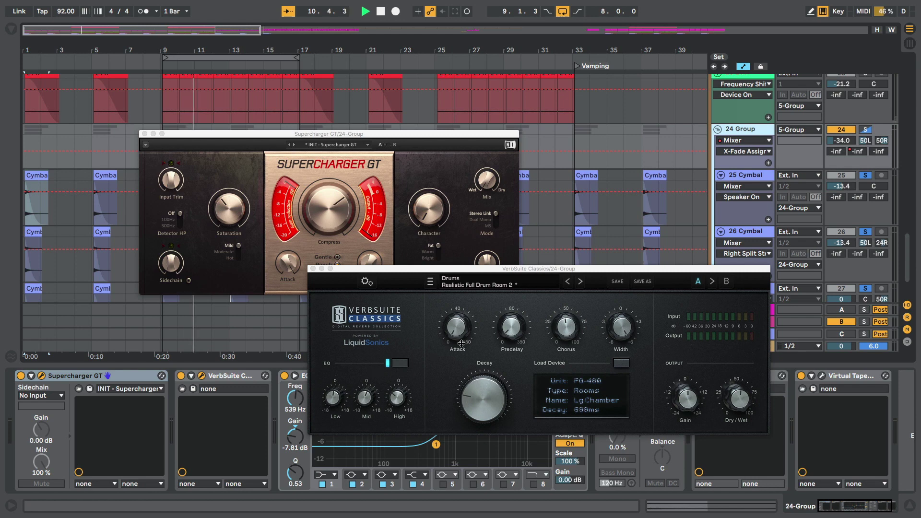
mouse_move(342, 243)
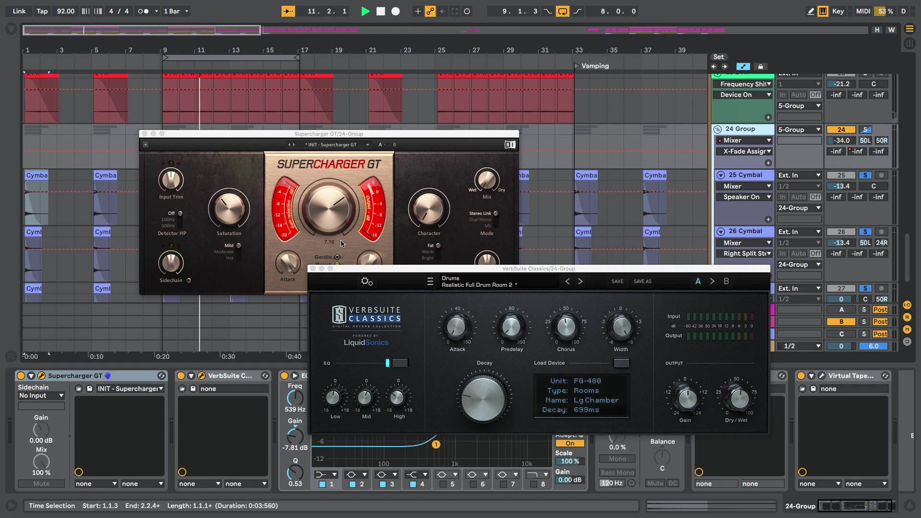
left_click(313, 269)
left_click(145, 135)
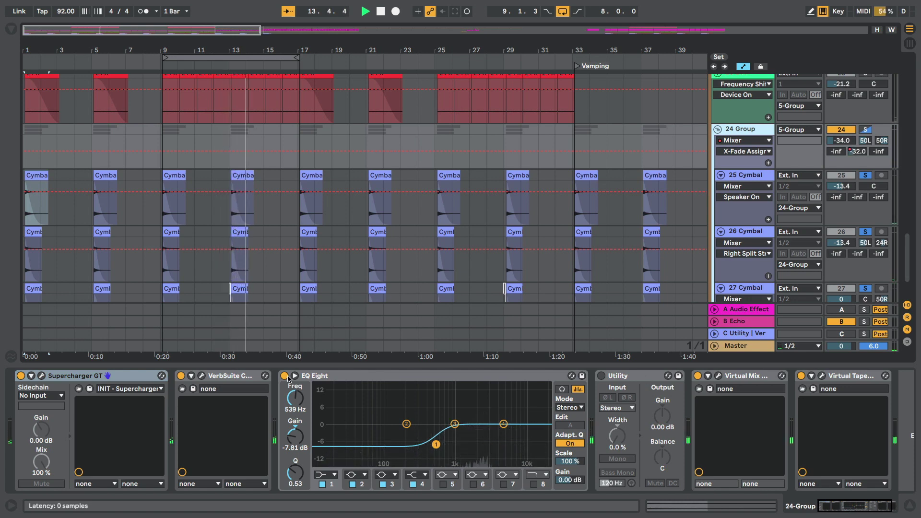
Play the cymbals from bar 13 with the 24 Group's EQ Eight bypassed, and turn EQ Eight back on.
left_click(284, 375)
left_click(240, 176)
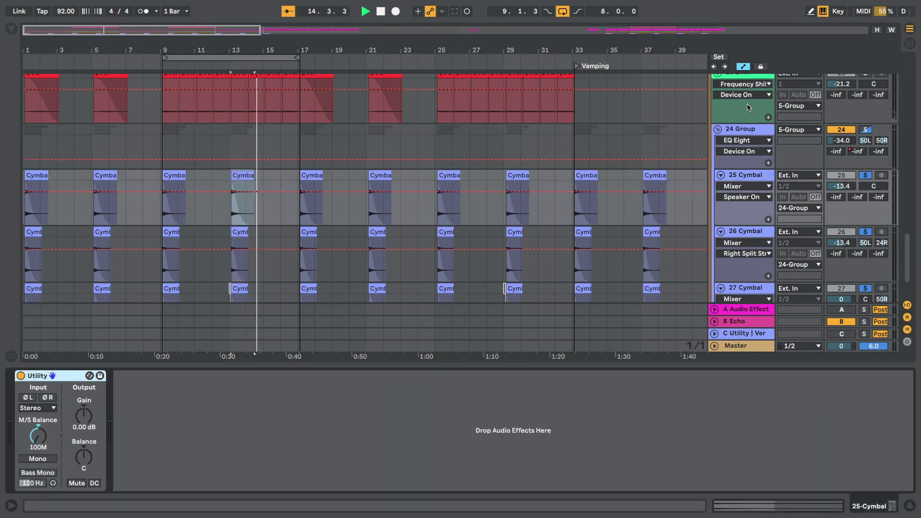
left_click(732, 129)
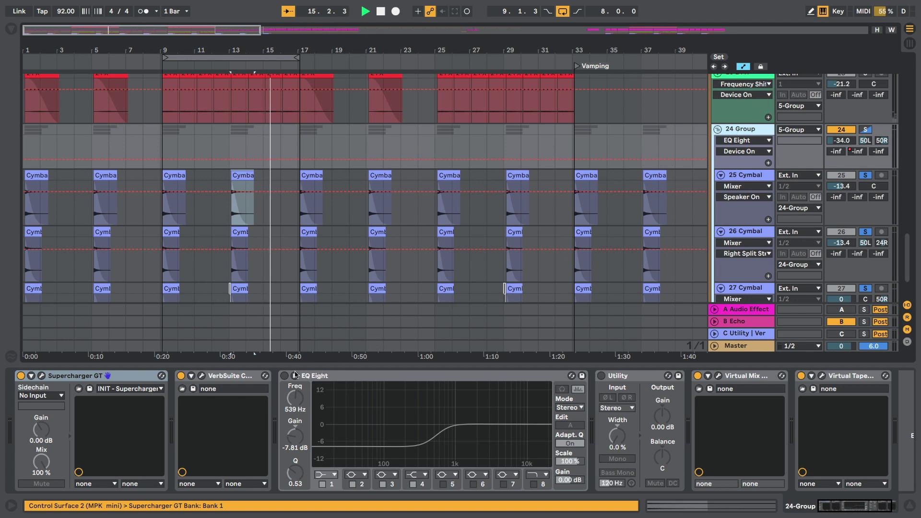
left_click(284, 376)
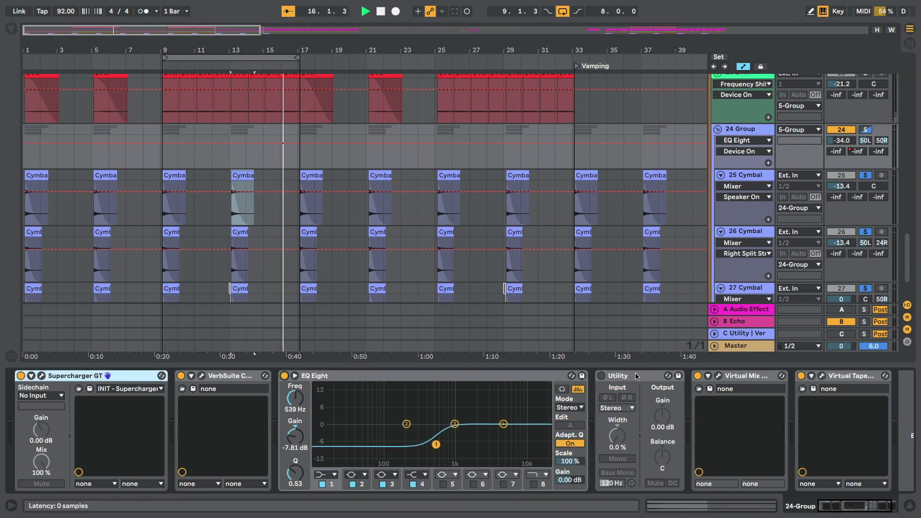
Open the 24 Group's Virtual Mix Rack plug-in and set the 25 Cymbal clip at bar 33 as the playback selection.
left_click(718, 377)
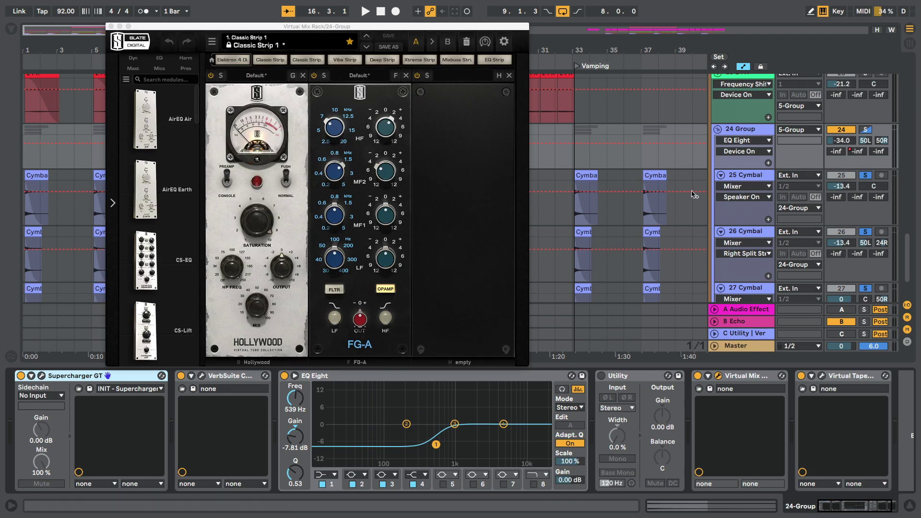
left_click(588, 178)
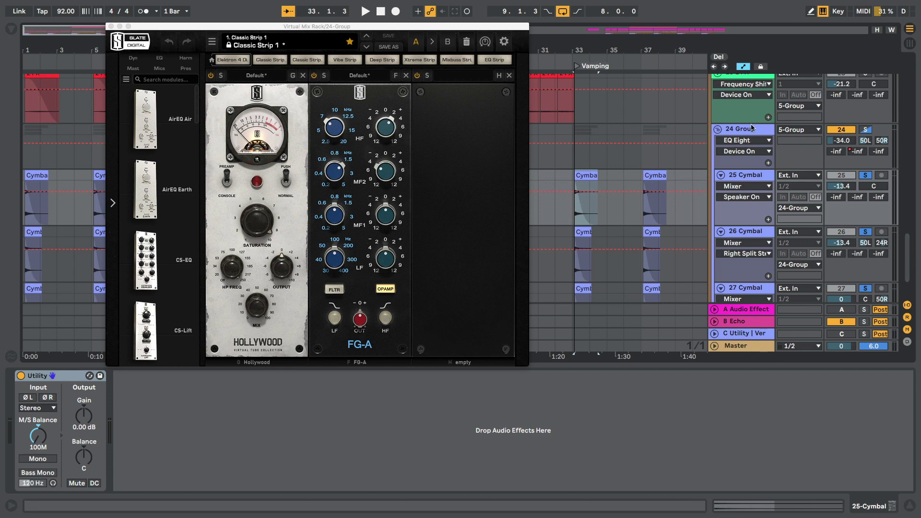
left_click(751, 130)
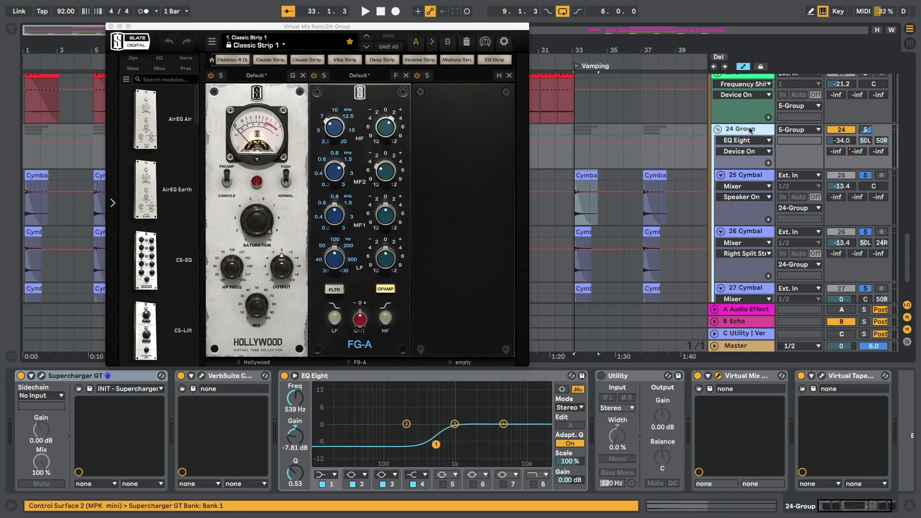
Compare the cymbals from bar 33 with Virtual Mix Rack bypassed and enabled, leave it on, and close its window.
left_click(697, 376)
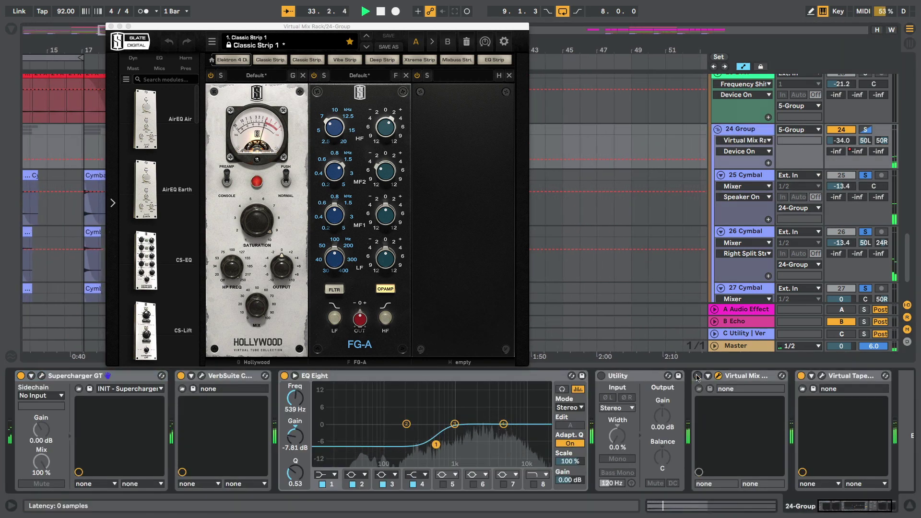
left_click(697, 376)
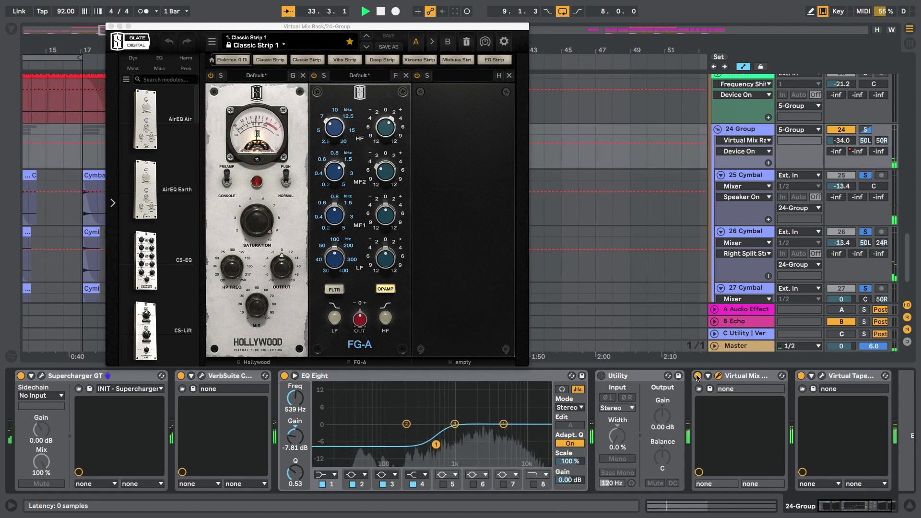
key("space")
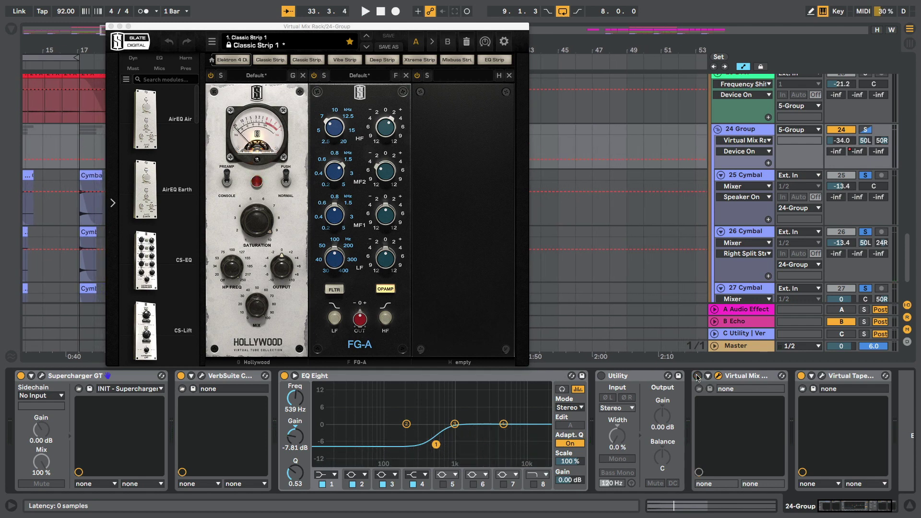
left_click(697, 376)
key("space")
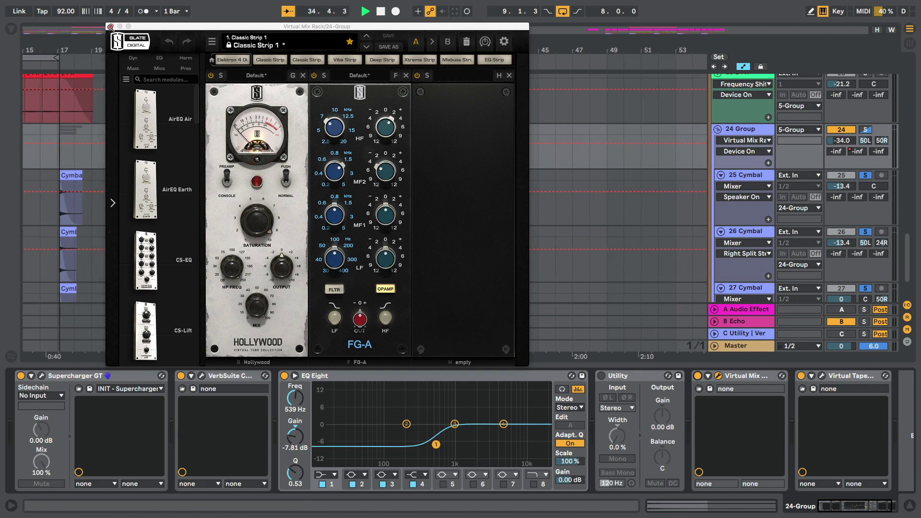
key("space")
left_click(111, 25)
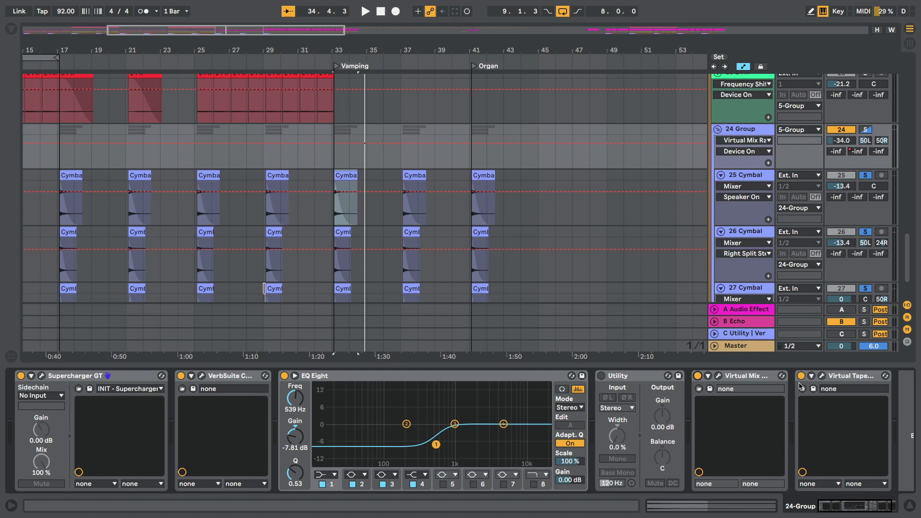
Compare the cymbals from bar 33 with the Virtual Tape plug-in bypassed and enabled, stopping playback with it turned on.
left_click(801, 376)
key("space")
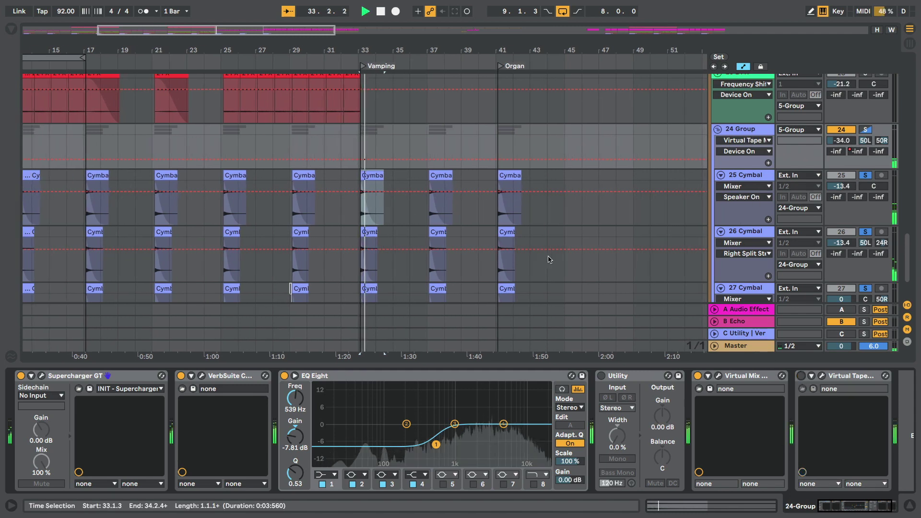
key("space")
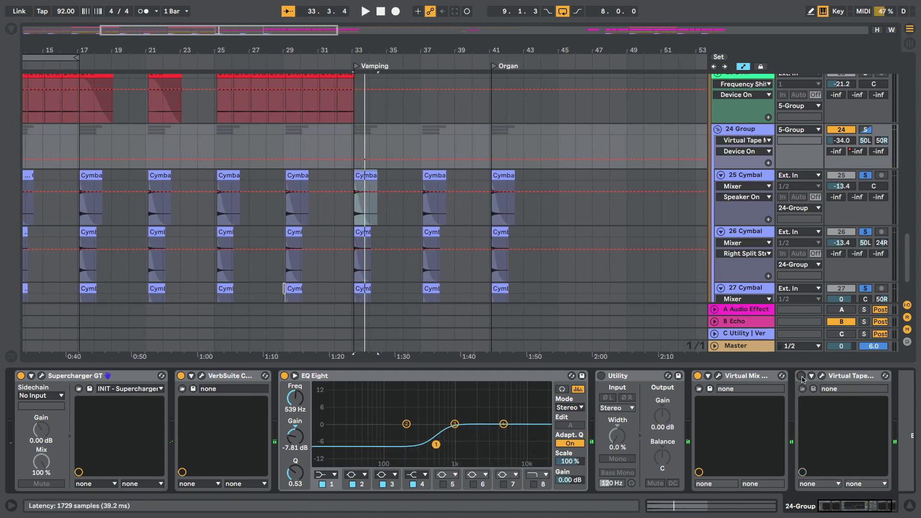
left_click(800, 376)
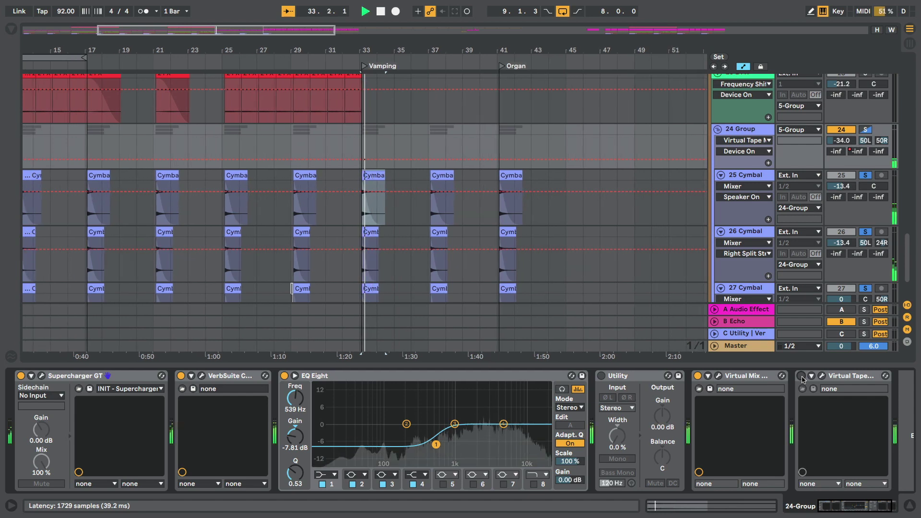
key("space")
key("space")
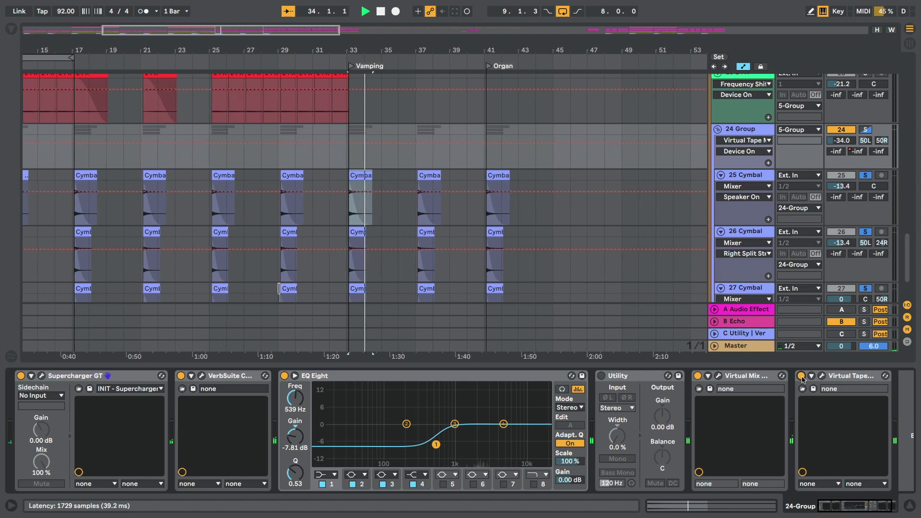
key("space")
Solo the 13 and 15 One Thing tracks and play them from the Organ section at bar 41.
scroll(477, 183, "down", 3)
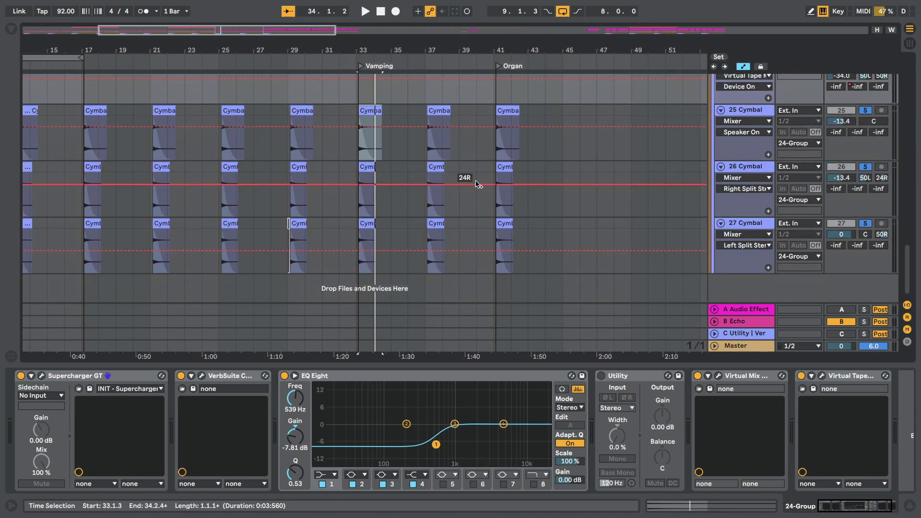
scroll(476, 184, "right", 2)
scroll(552, 179, "up", 10)
scroll(552, 180, "left", 8)
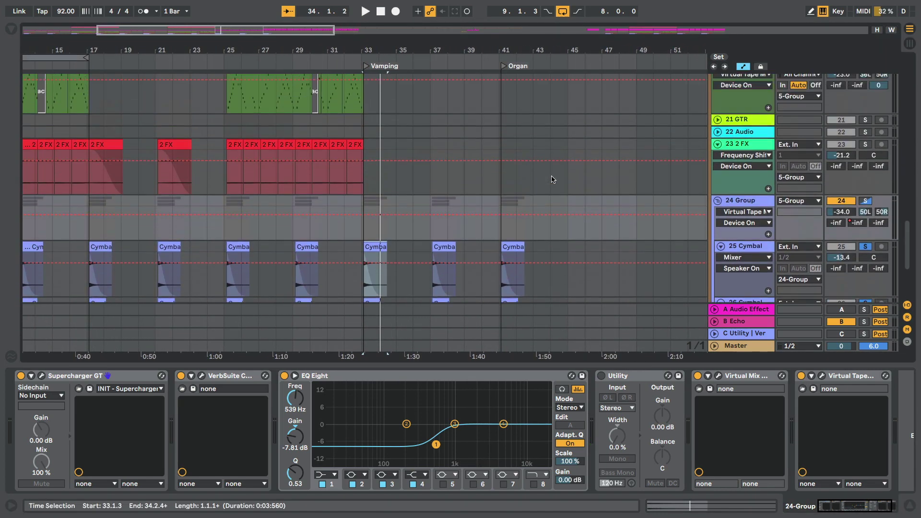
scroll(551, 180, "up", 5)
scroll(552, 179, "right", 15)
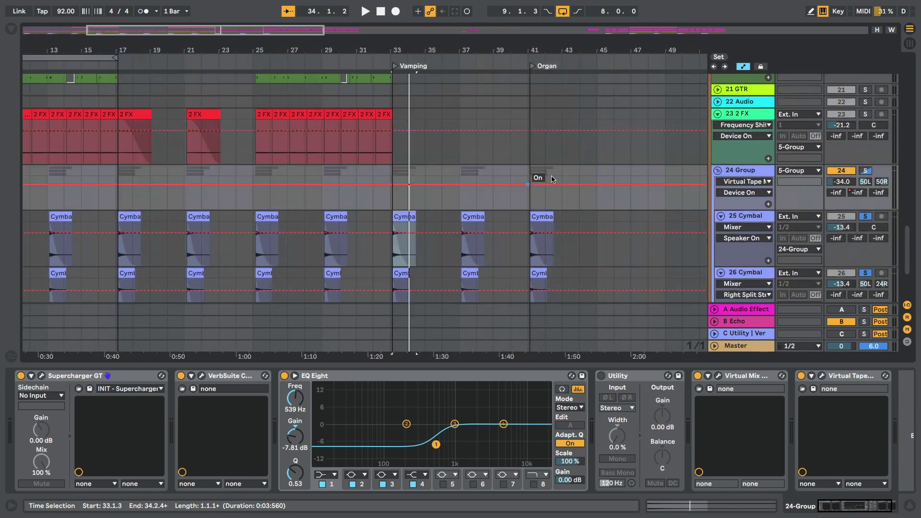
scroll(551, 180, "up", 3)
scroll(552, 180, "left", 8)
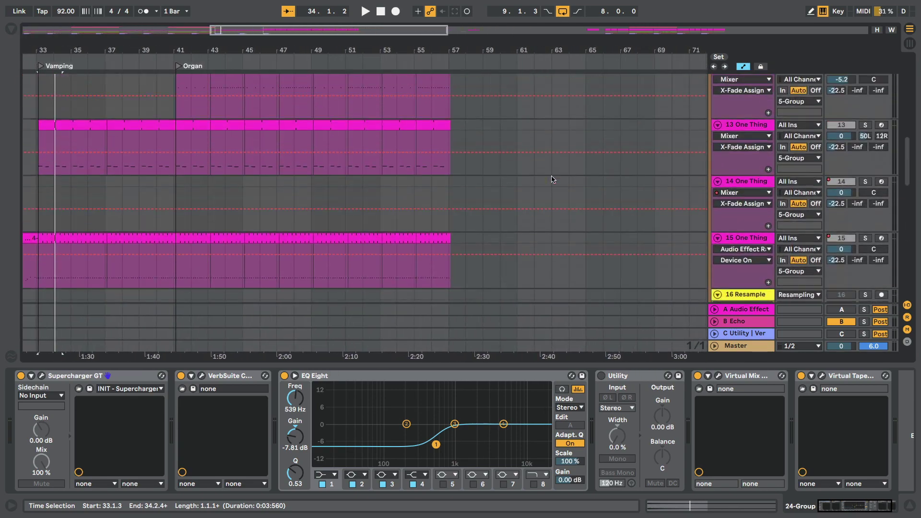
left_click_drag(458, 162, 492, 162)
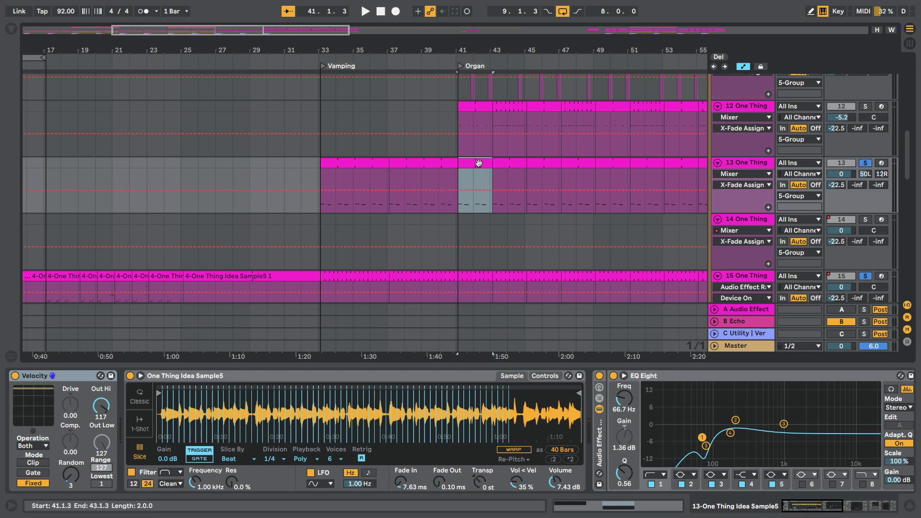
key("space")
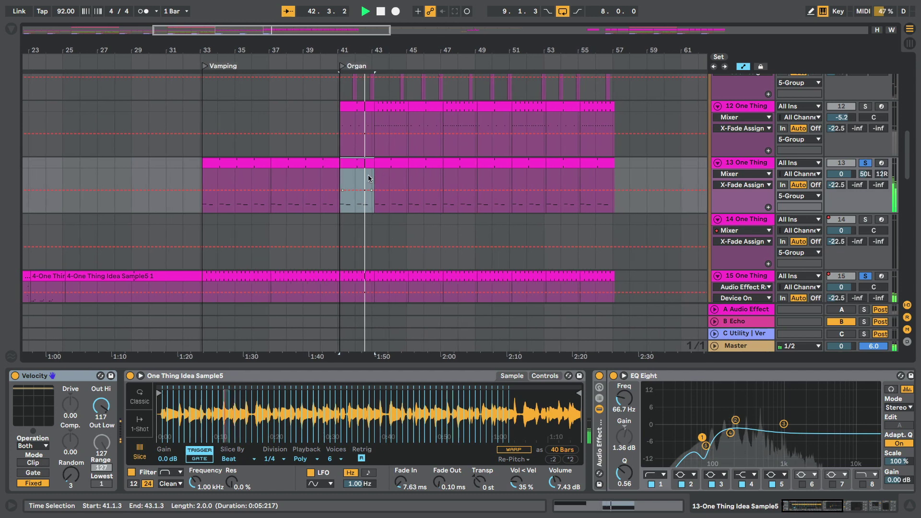
key("space")
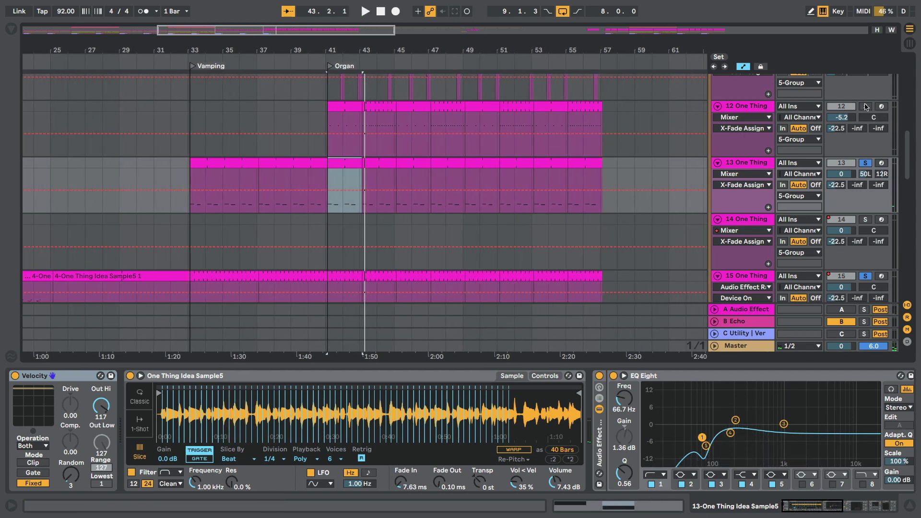
Add 12 One Thing to the soloed tracks and play bars 41 to 43 of the Organ section.
key("Up")
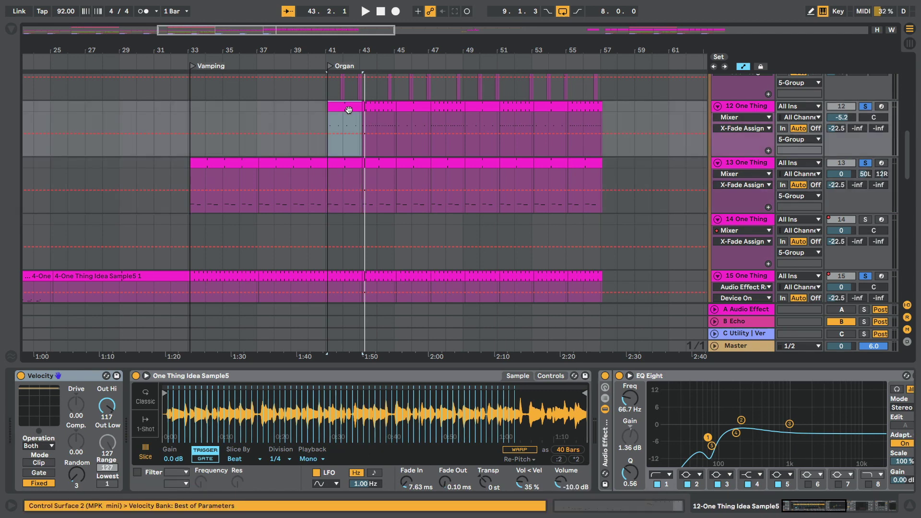
key("space")
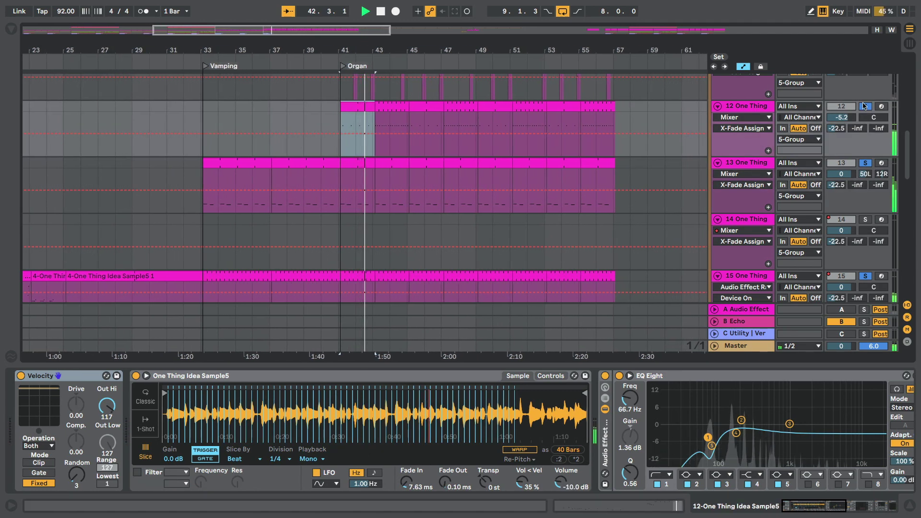
key("space")
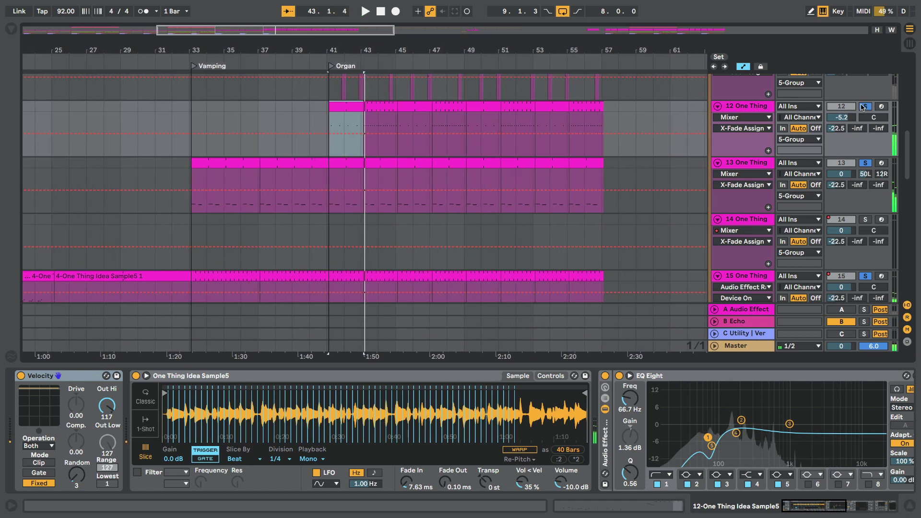
Add 11 One Thing to the soloed tracks and play them together from bar 41.
scroll(862, 107, "up", 5)
scroll(786, 165, "up", 2)
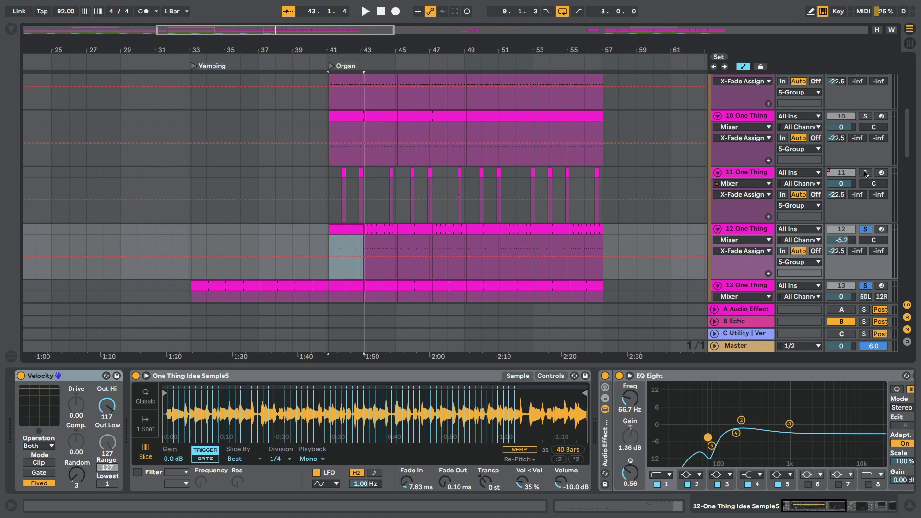
key("space")
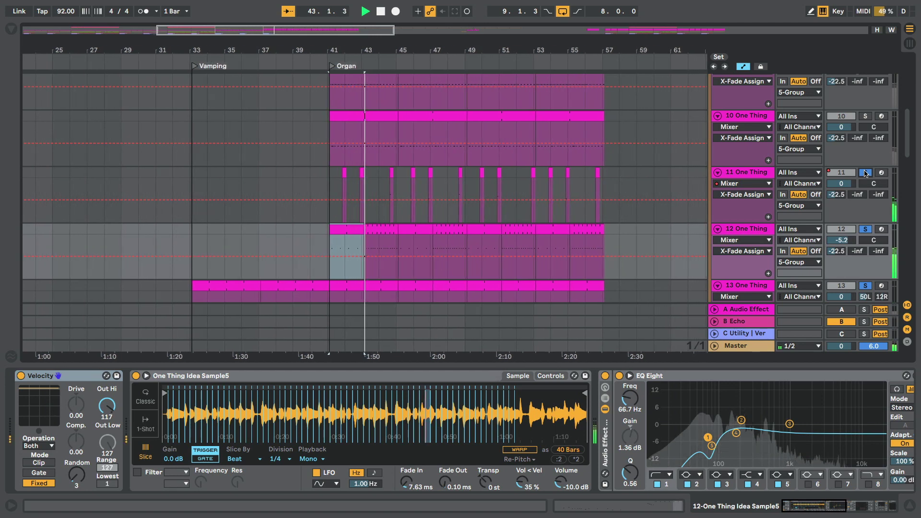
key("space")
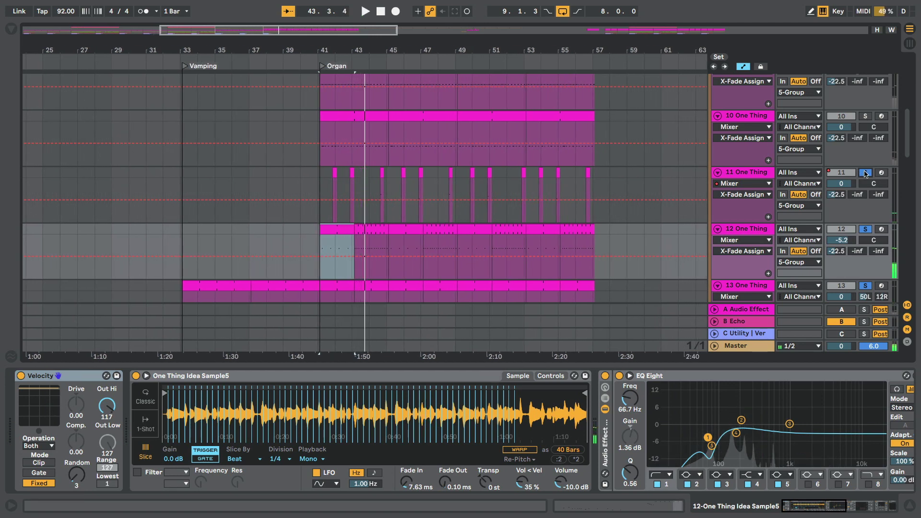
Solo only 10 One Thing and play its clip from bar 41.
left_click(338, 116)
key("space")
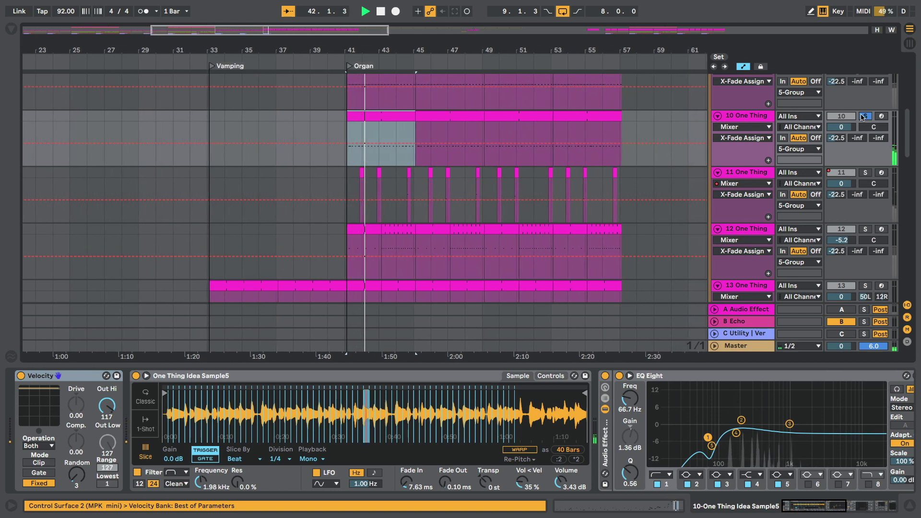
key("space")
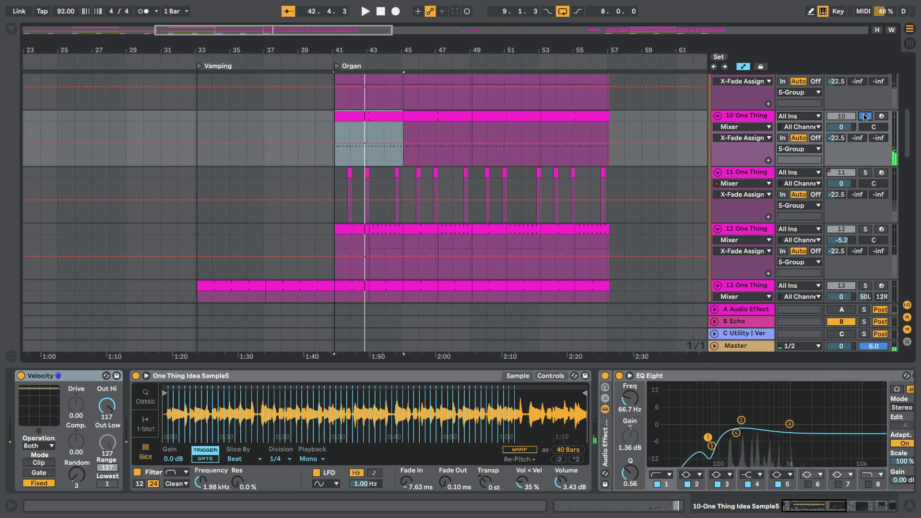
Solo only 9 One Thing, play its clip from the Organ section at bar 41, and clear the solo.
left_click(865, 116)
scroll(864, 115, "up", 1)
scroll(864, 115, "up", 3)
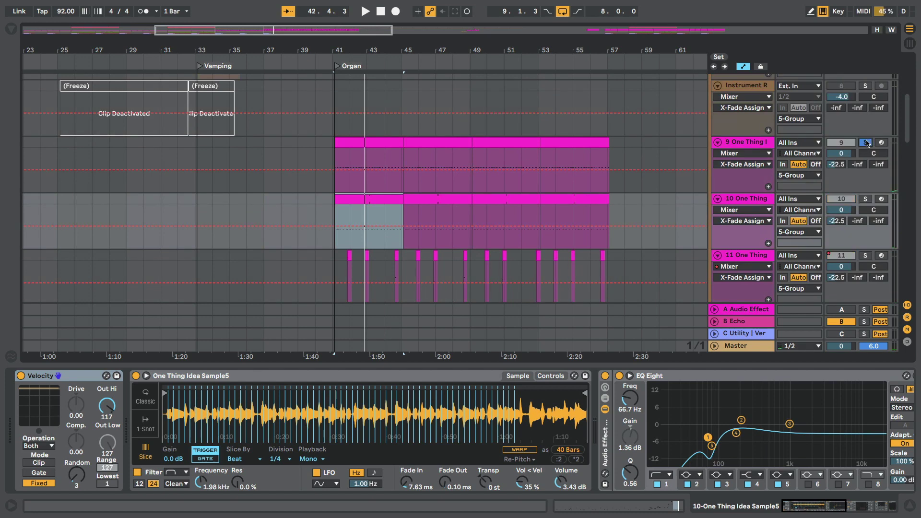
key("Up")
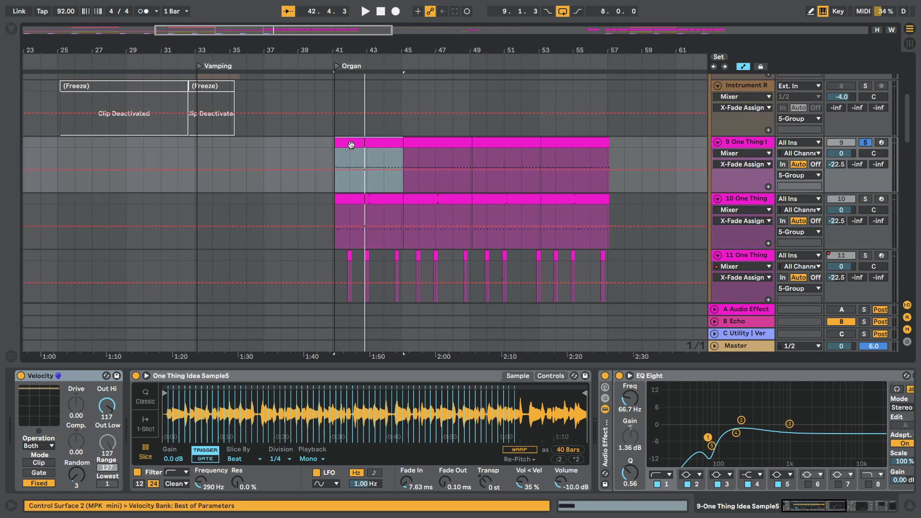
key("space")
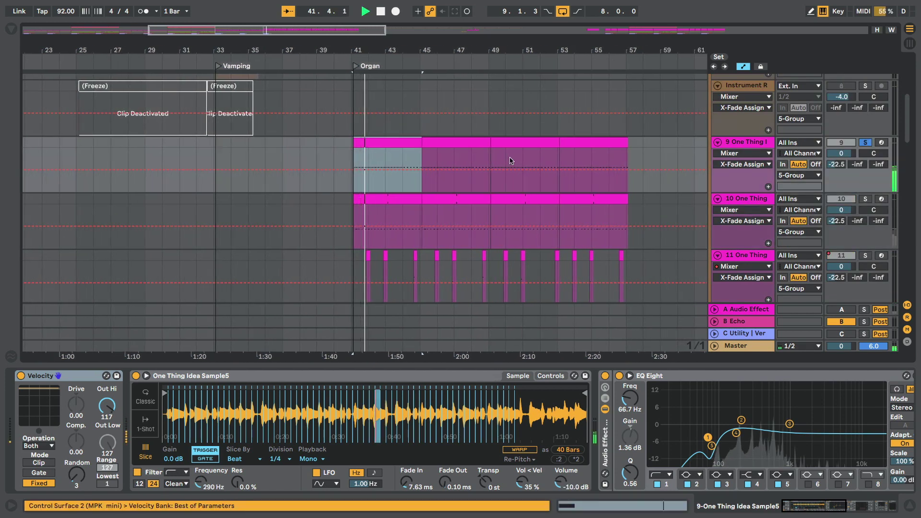
left_click(866, 144)
key("space")
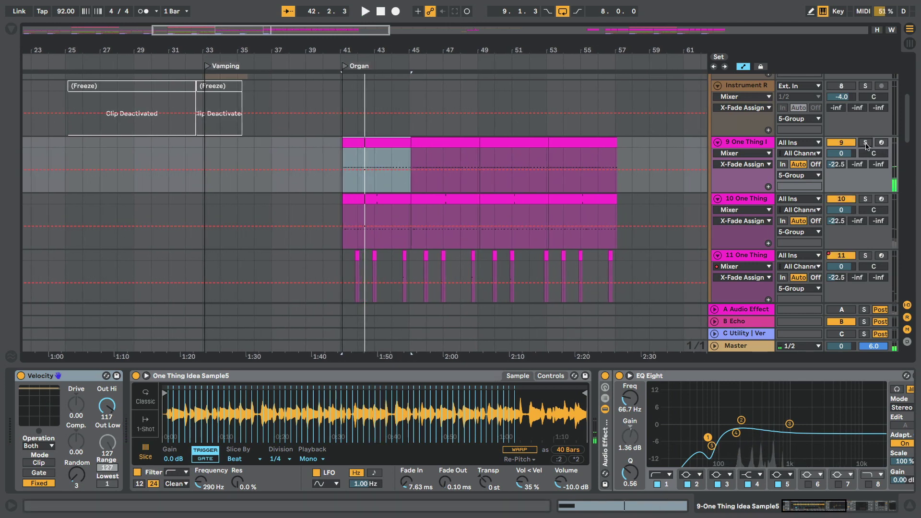
Solo 19 Kingsway, play it from the Organ section at bar 41, and look through its device chain up to the last EQ Eight.
scroll(785, 142, "down", 5)
left_click(865, 131)
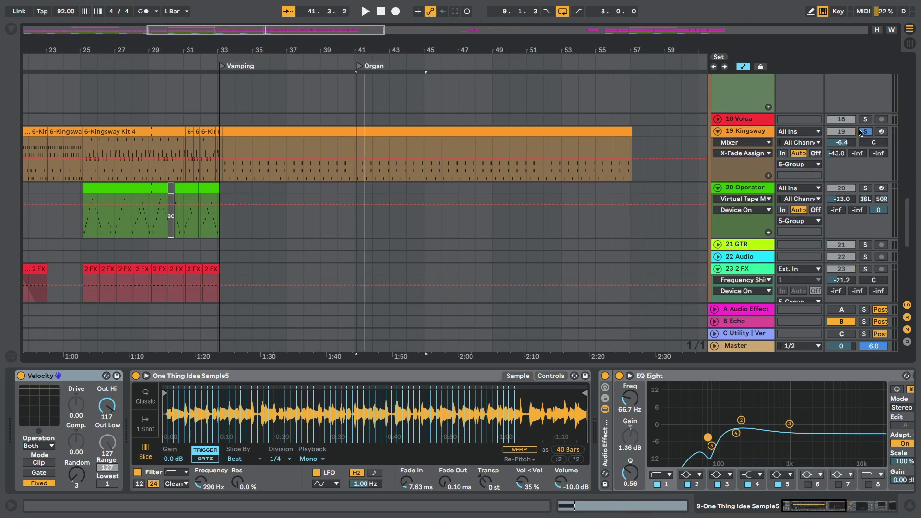
left_click(357, 156)
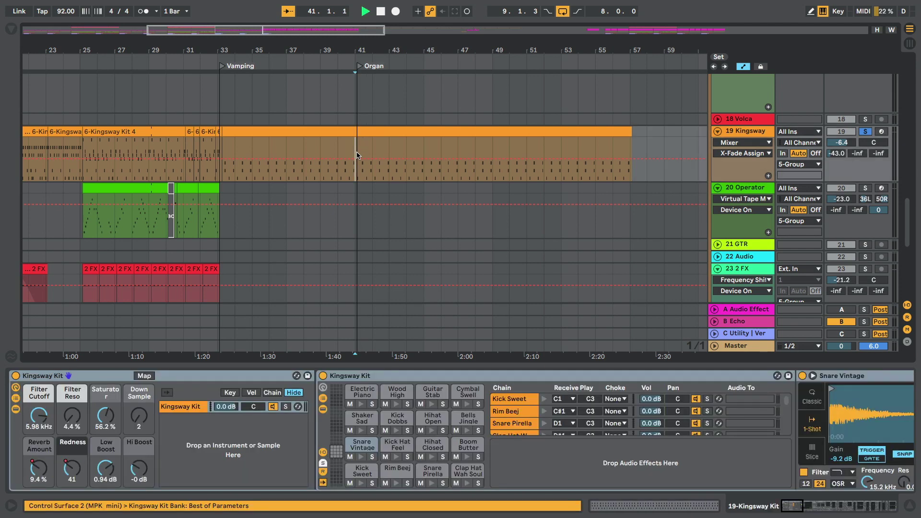
key("space")
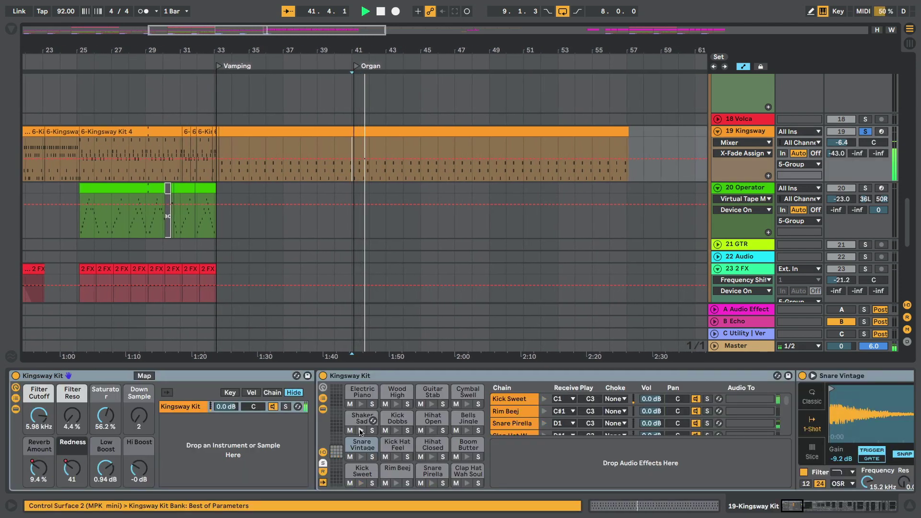
scroll(557, 454, "down", 15)
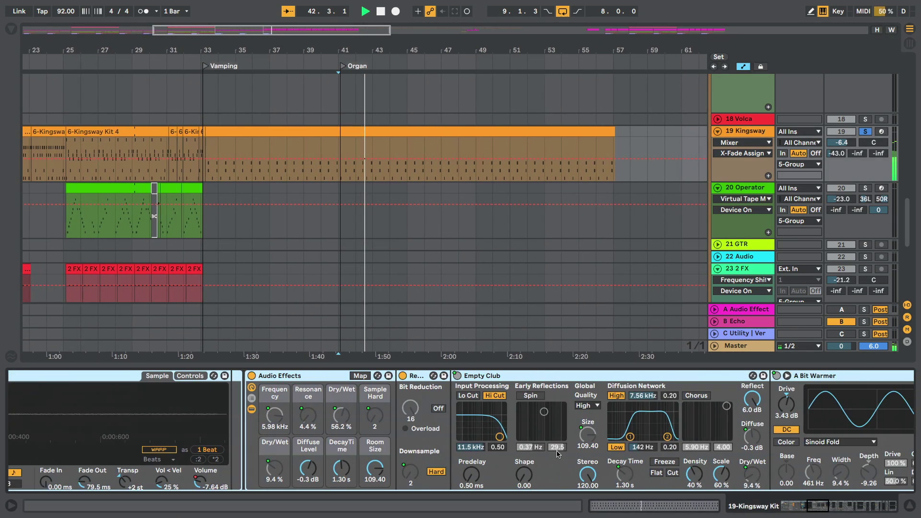
scroll(557, 454, "down", 15)
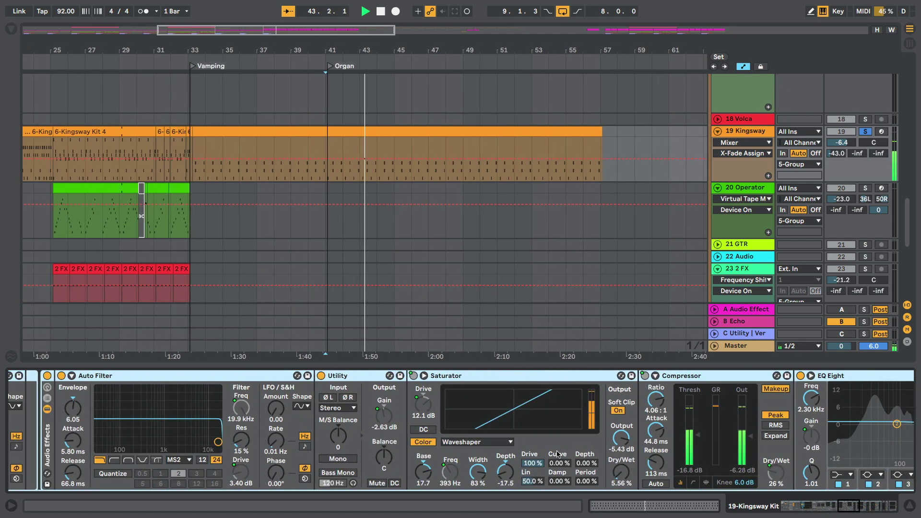
scroll(557, 454, "down", 10)
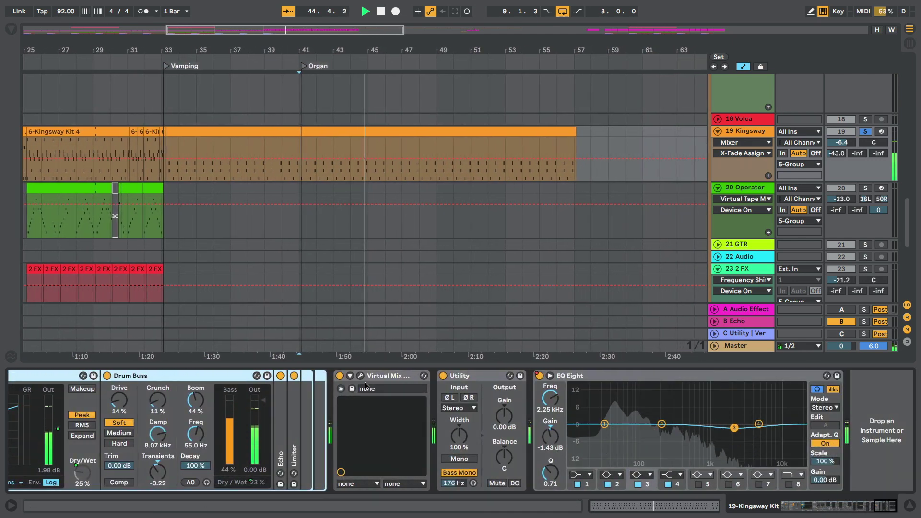
Bypass and re-enable Virtual Mix Rack on 19 Kingsway for comparison, and inspect its modules in the plug-in window.
left_click(340, 376)
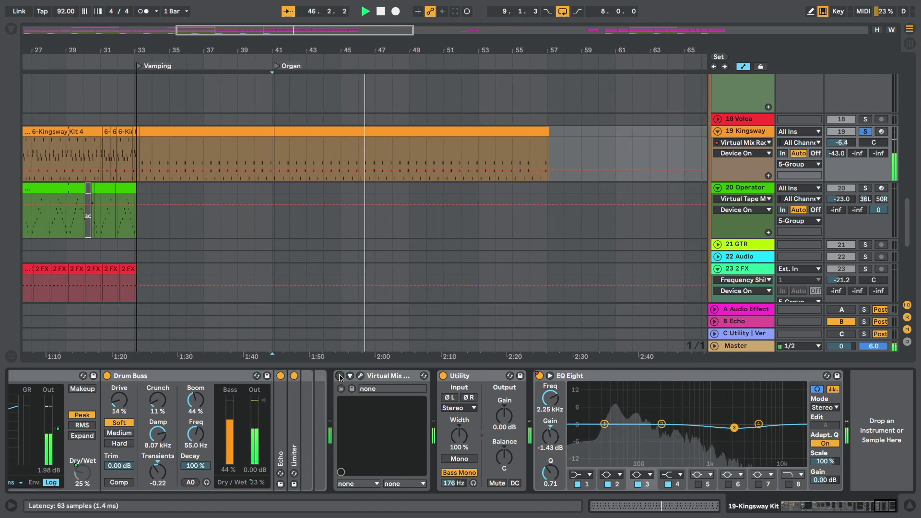
left_click(340, 377)
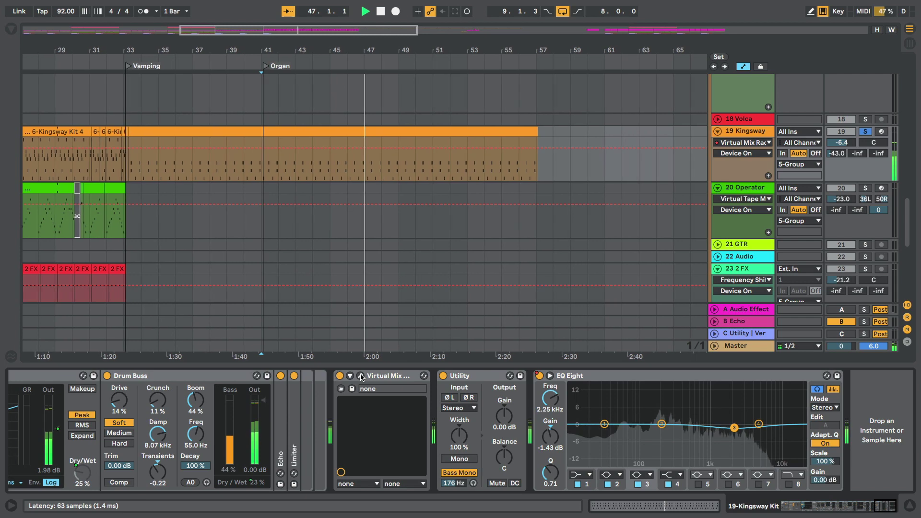
left_click(361, 378)
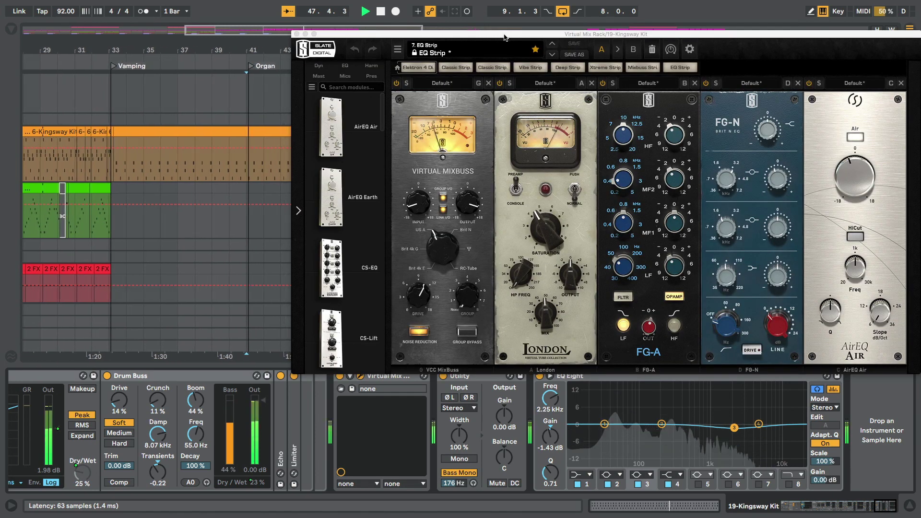
left_click_drag(504, 37, 373, 36)
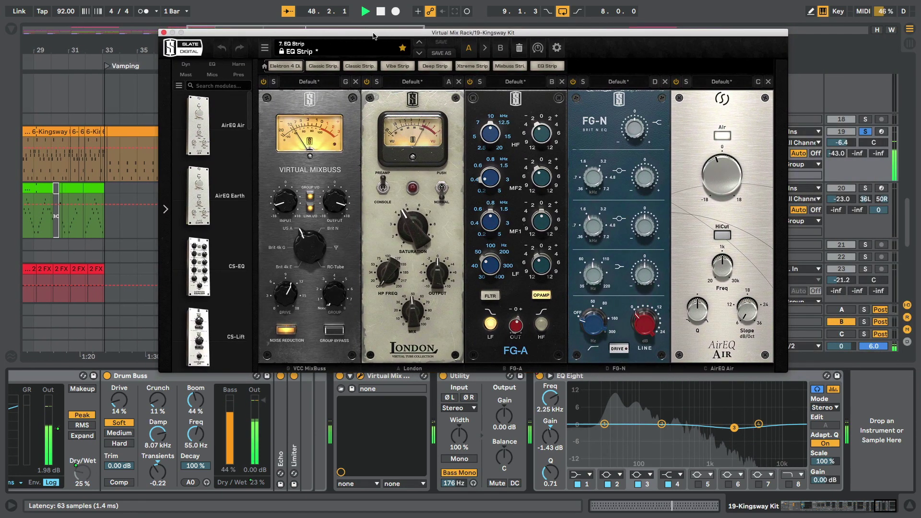
left_click(162, 32)
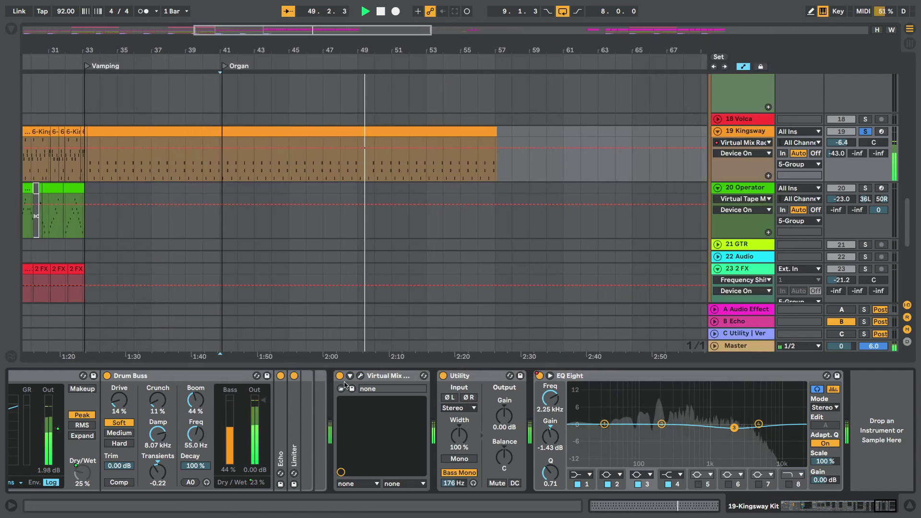
Stop playback and examine the cymbal tracks 25 to 27 around the Vamping and Organ sections.
scroll(262, 218, "down", 10)
scroll(261, 218, "left", 5)
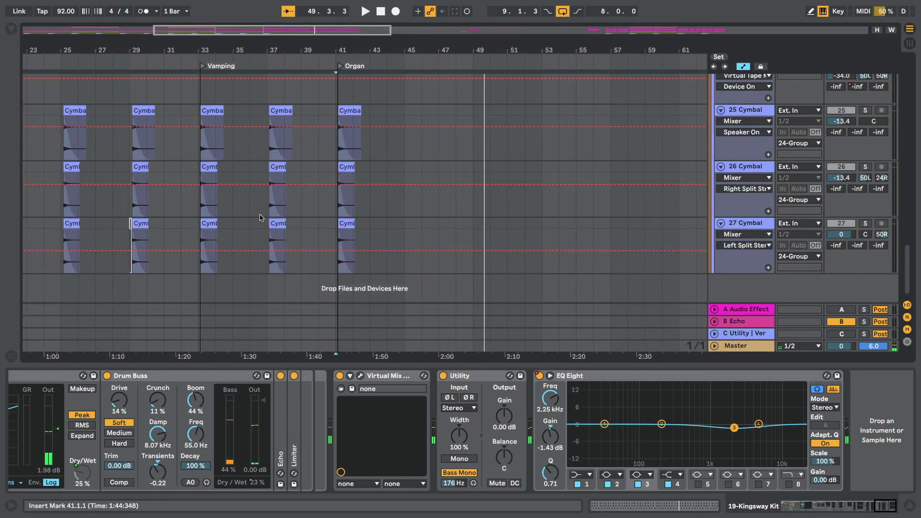
scroll(263, 176, "right", 5)
scroll(263, 176, "left", 5)
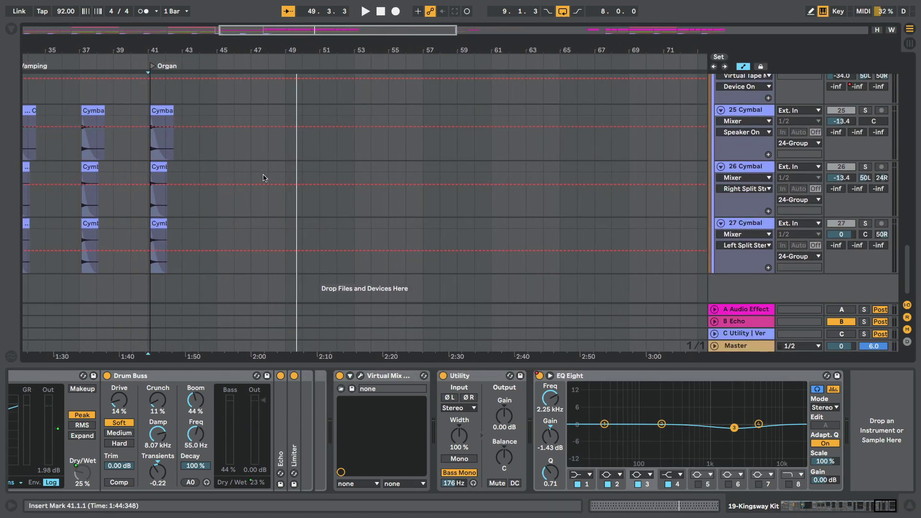
Play all tracks together without solo from the Vamping section at bar 33 while reviewing the track list.
scroll(263, 176, "up", 8)
scroll(244, 136, "down", 1)
scroll(242, 159, "left", 1)
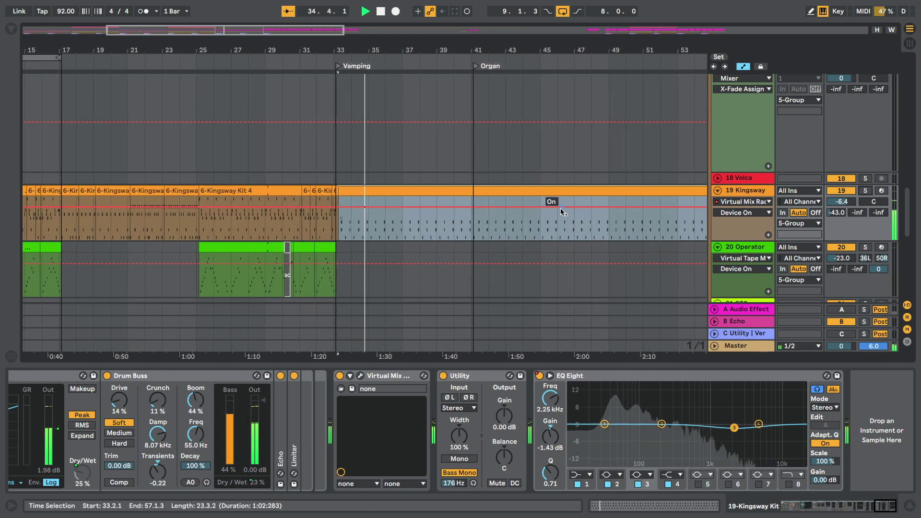
scroll(506, 198, "down", 8)
scroll(501, 195, "up", 15)
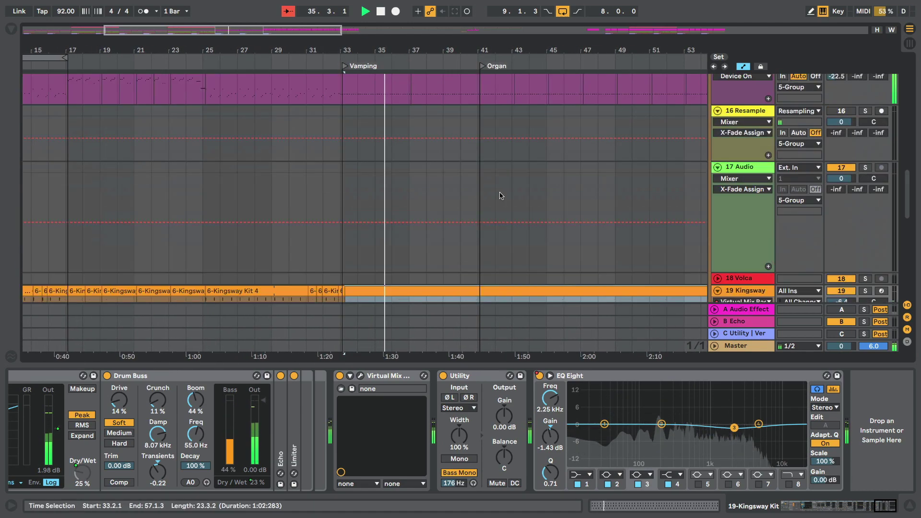
scroll(500, 194, "up", 10)
key("space")
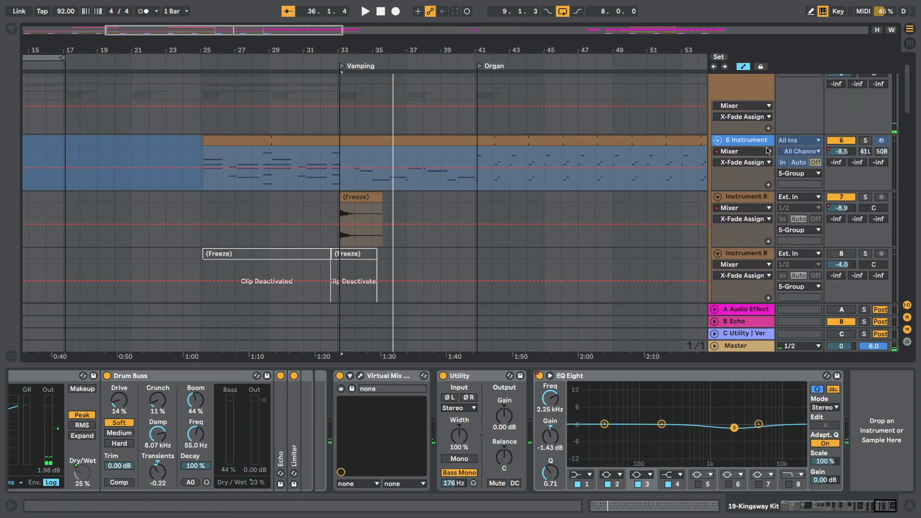
Show the devices of 6 Instrument and examine its notes from bar 25 to the end of the clip.
left_click(757, 141)
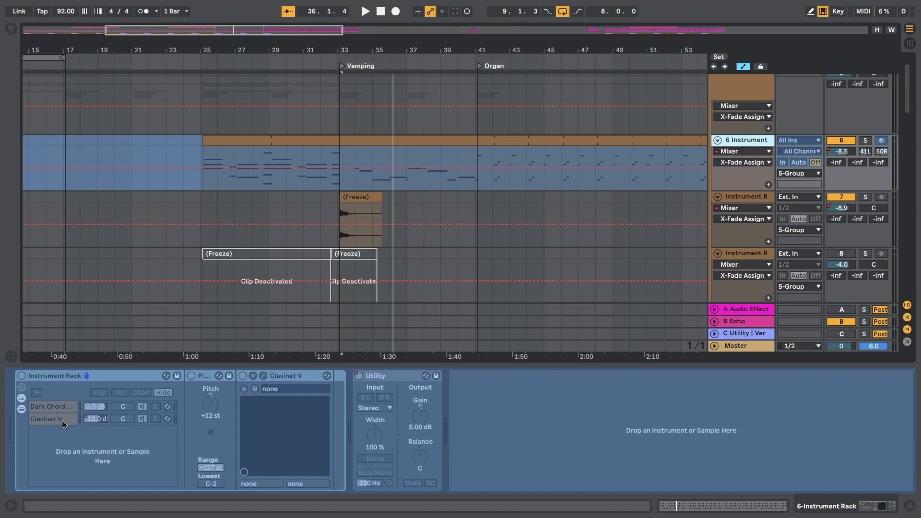
key("space")
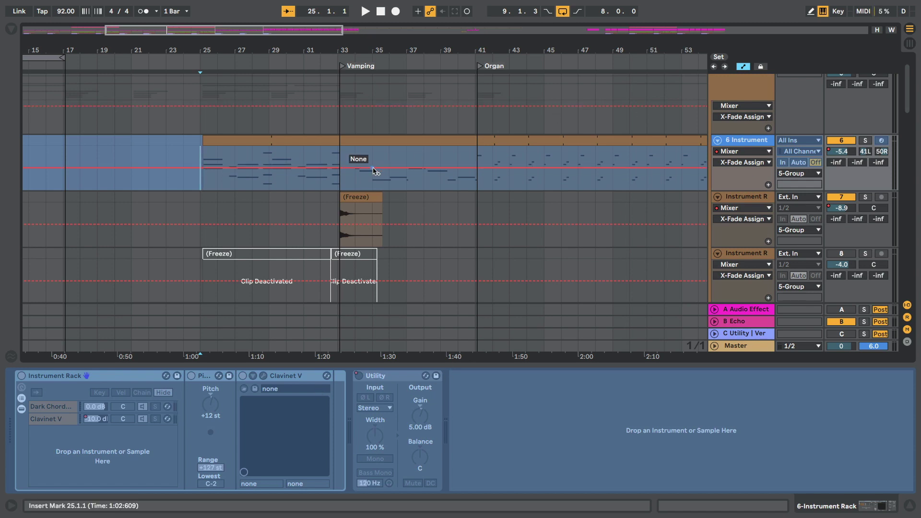
scroll(374, 171, "right", 15)
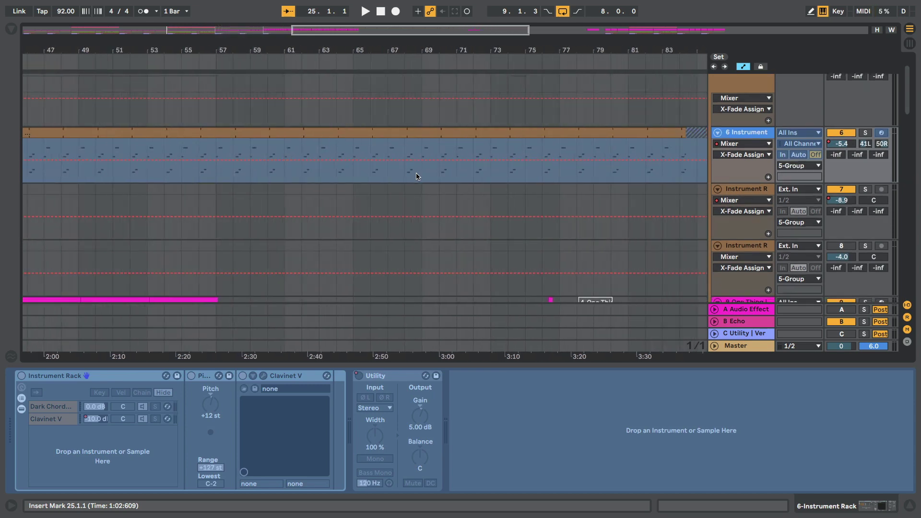
scroll(416, 176, "right", 2)
Examine the Master track's full device chain and collapse the first Audio Effect Rack.
scroll(416, 177, "down", 15)
left_click(736, 341)
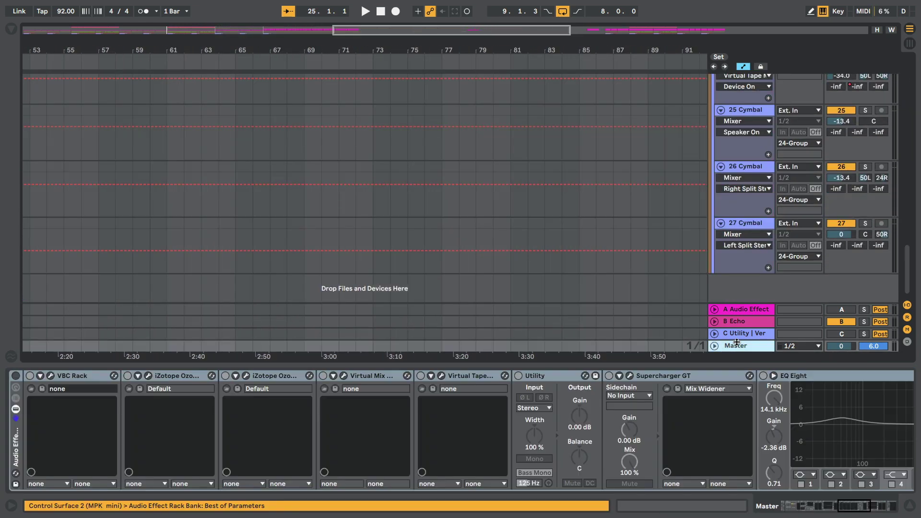
scroll(420, 441, "left", 10)
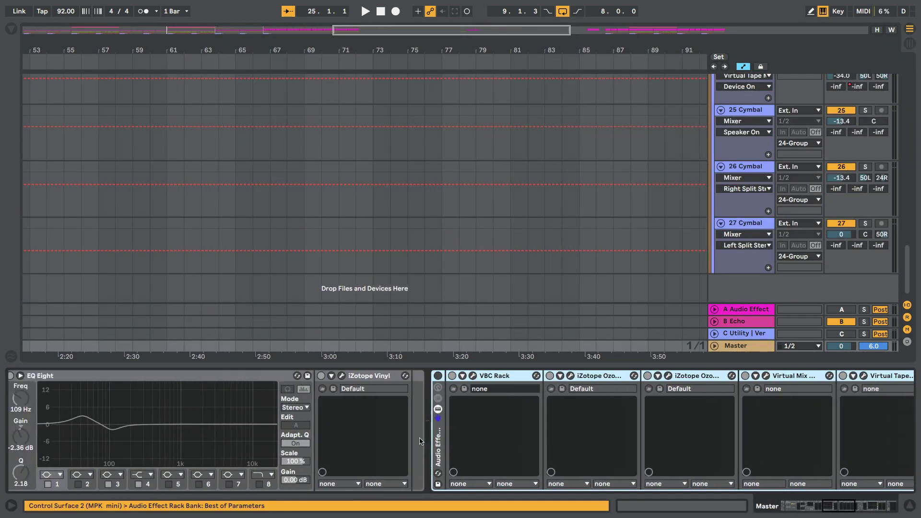
scroll(420, 441, "left", 10)
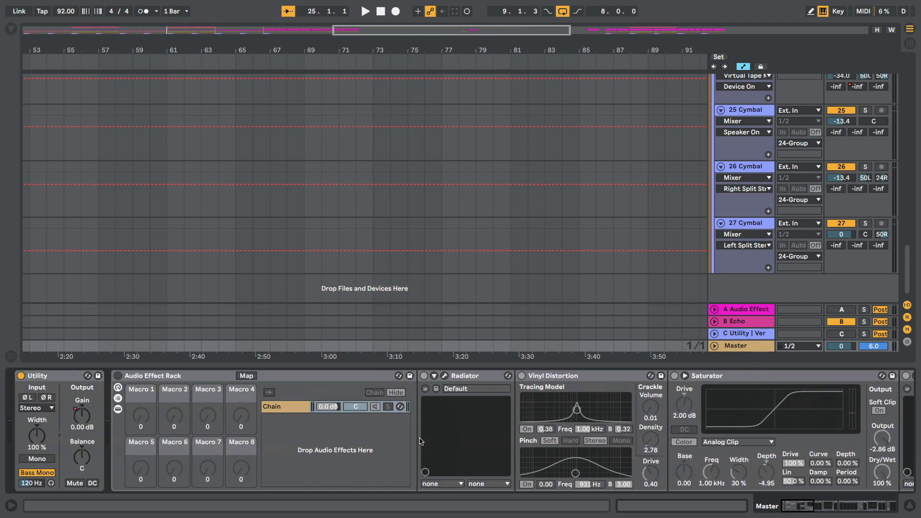
scroll(420, 441, "right", 10)
scroll(421, 441, "left", 10)
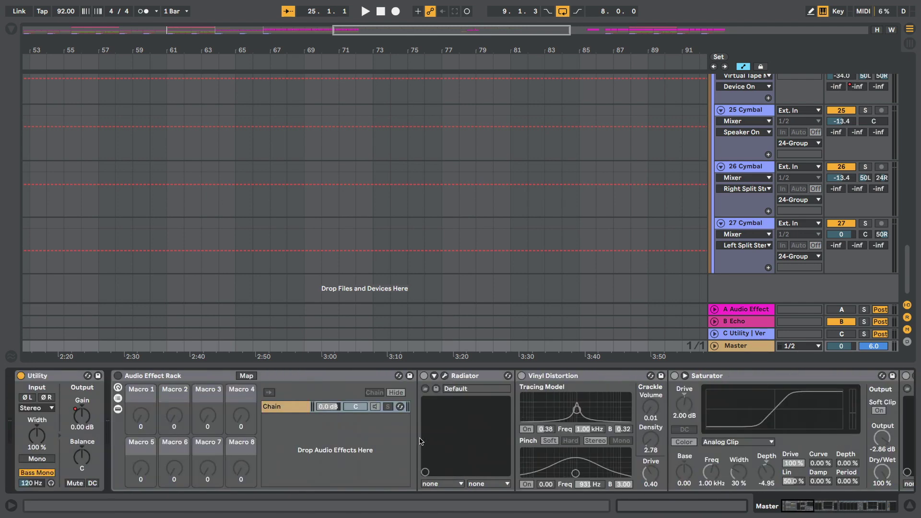
double_click(157, 378)
scroll(238, 415, "right", 10)
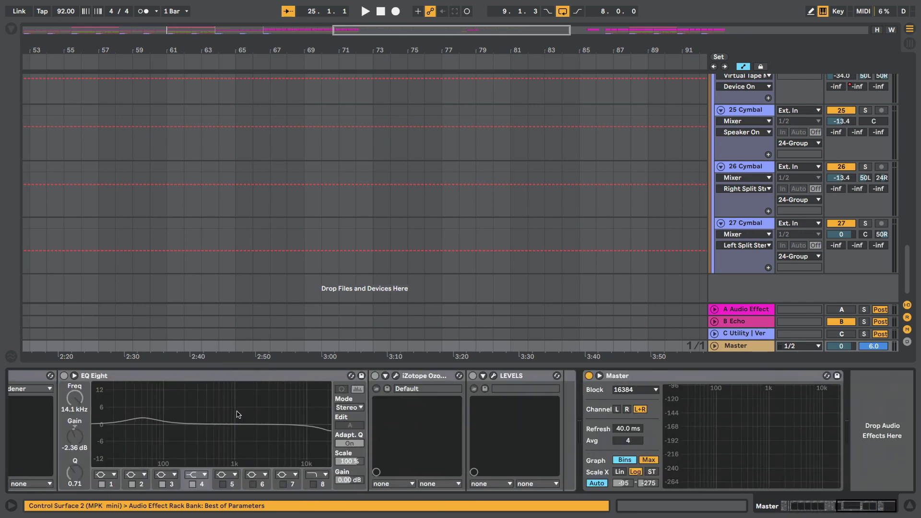
scroll(237, 414, "left", 10)
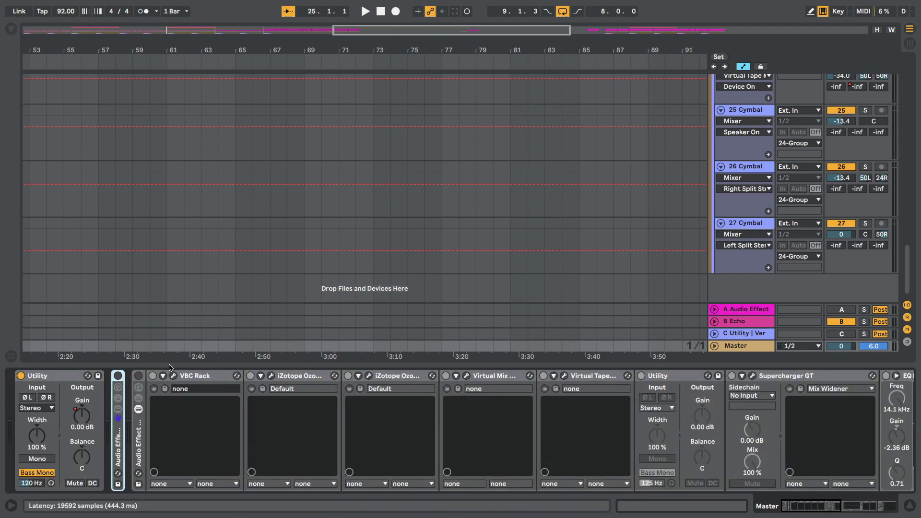
Play the song from bar 1 and enable the Master's second Audio Effect Rack, the one containing VBC Rack.
scroll(163, 152, "up", 2)
scroll(163, 152, "left", 15)
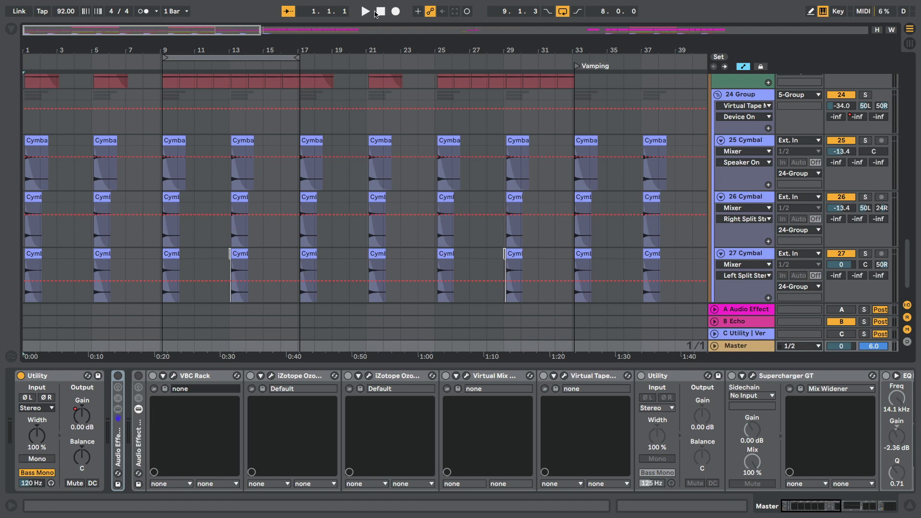
left_click(365, 12)
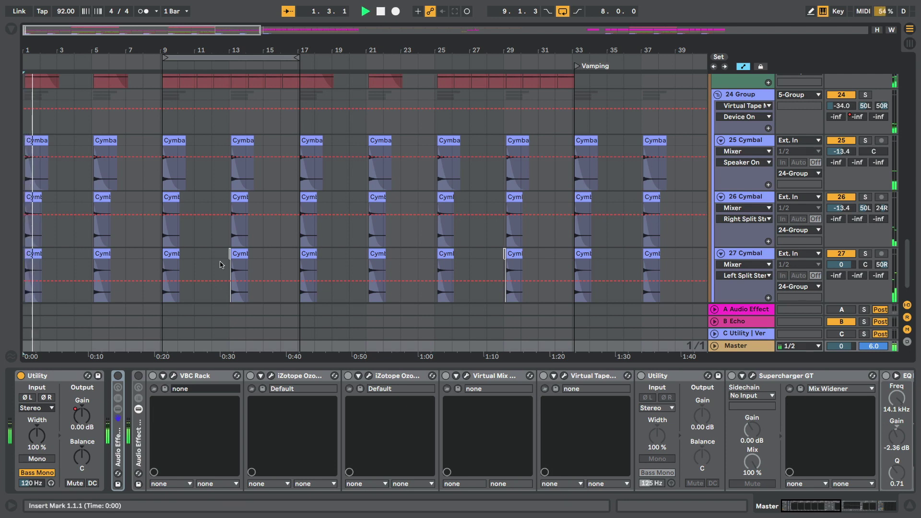
left_click(138, 376)
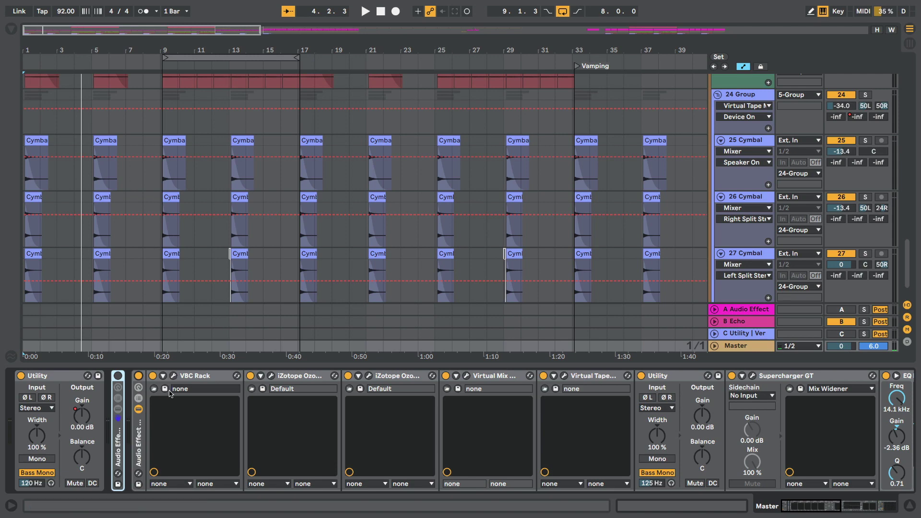
Show the VBC Rack plug-in window on the Master and bypass both iZotope Ozone devices.
left_click(191, 377)
left_click(173, 377)
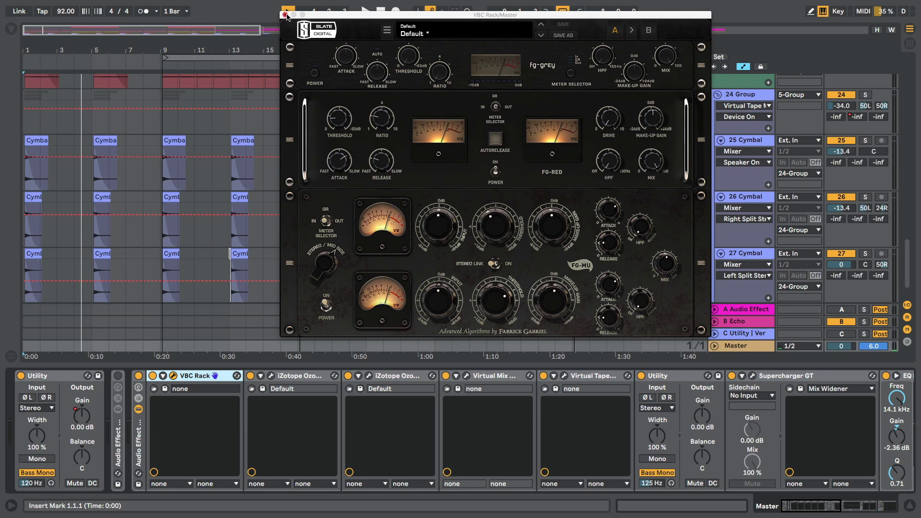
left_click(250, 376)
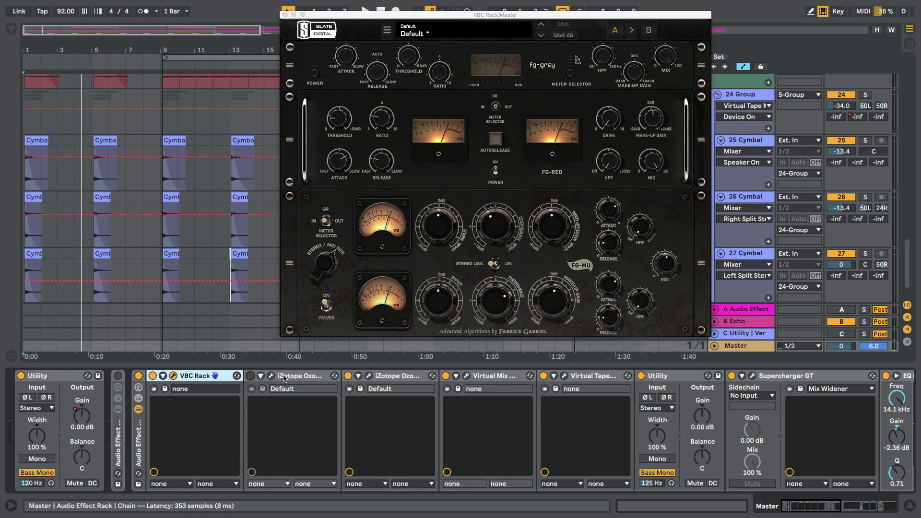
left_click(344, 376)
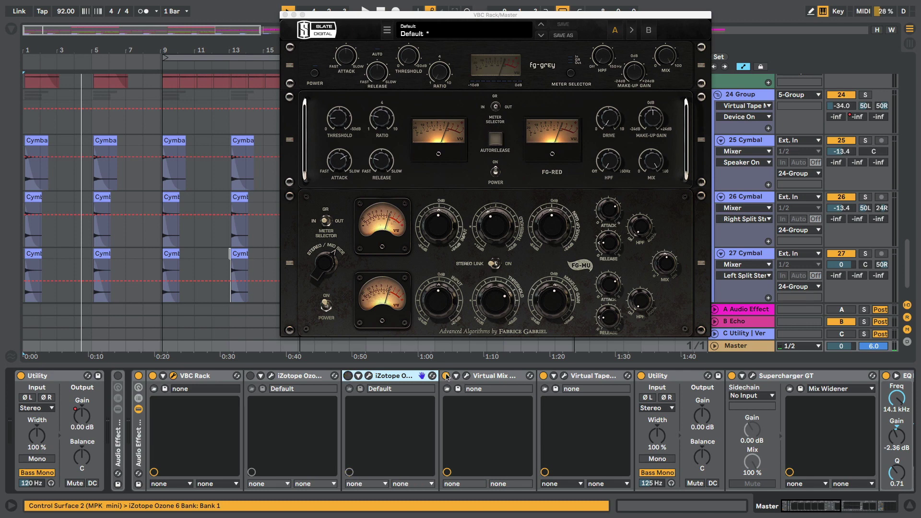
Play the song from bar 1, show the Master's iZotope Ozone 6 Imager plug-in window and move it fully into view.
key("Home")
key("space")
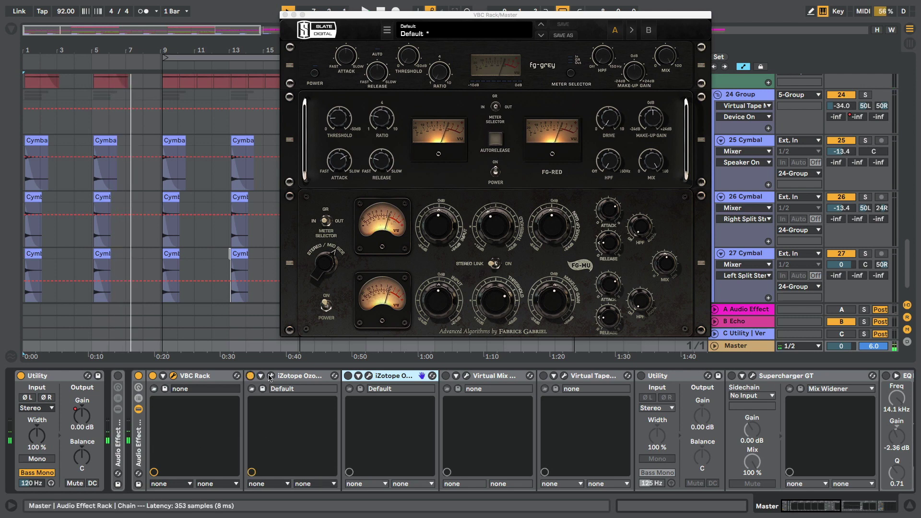
left_click(271, 376)
left_click(71, 192)
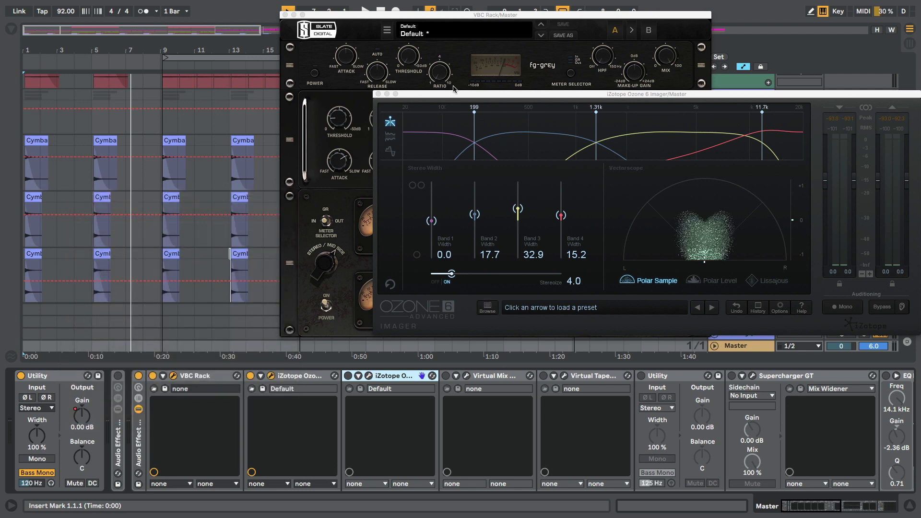
left_click_drag(463, 95, 324, 100)
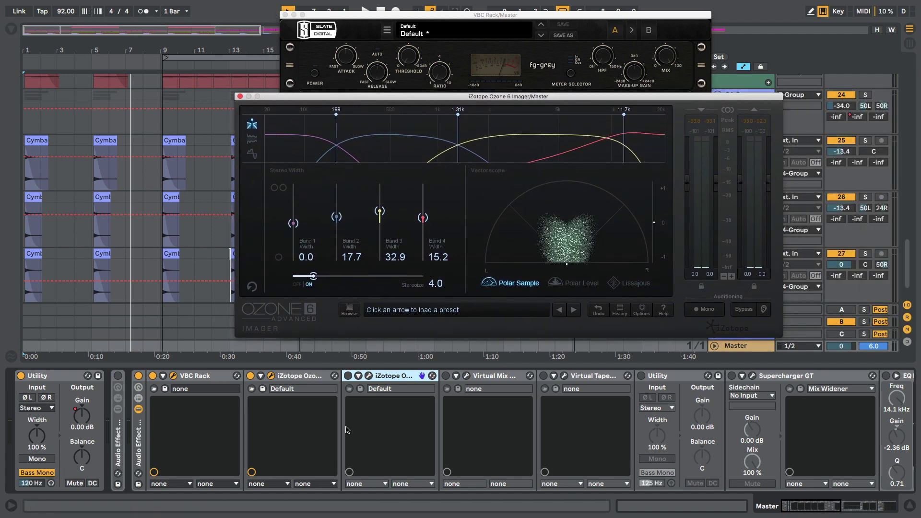
Replay the song from bar 1 and compare the mix with the Ozone 6 Imager bypassed and active.
key("Home")
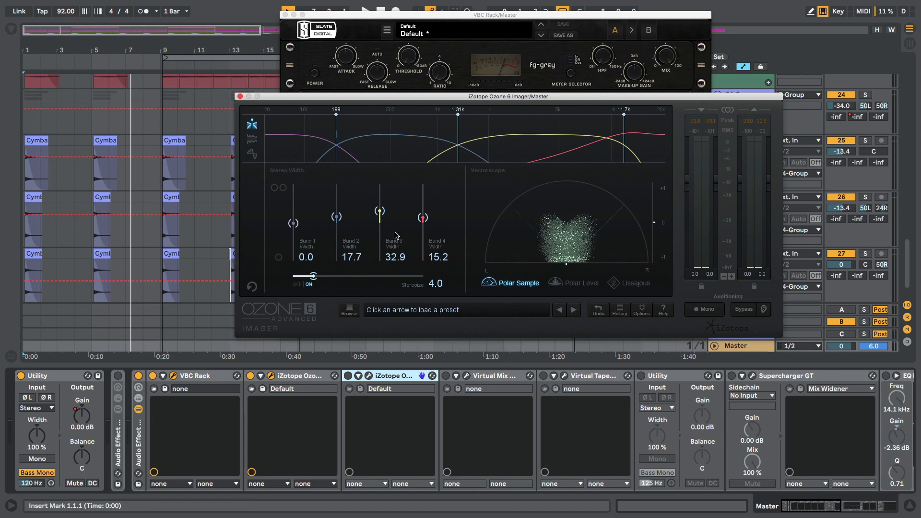
key("space")
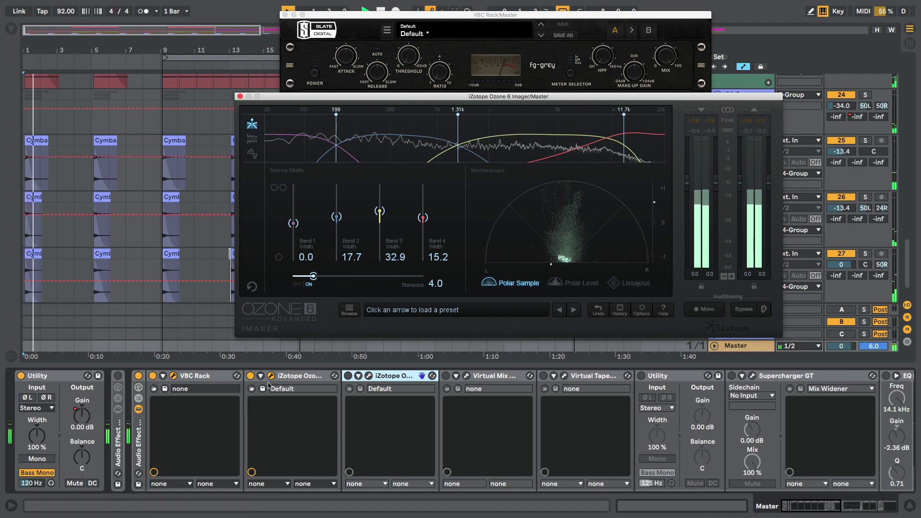
left_click(250, 375)
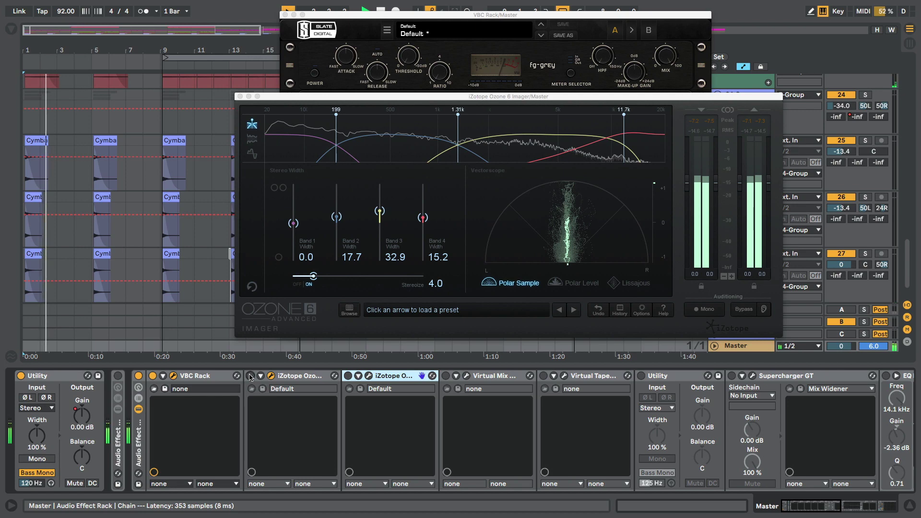
left_click(250, 376)
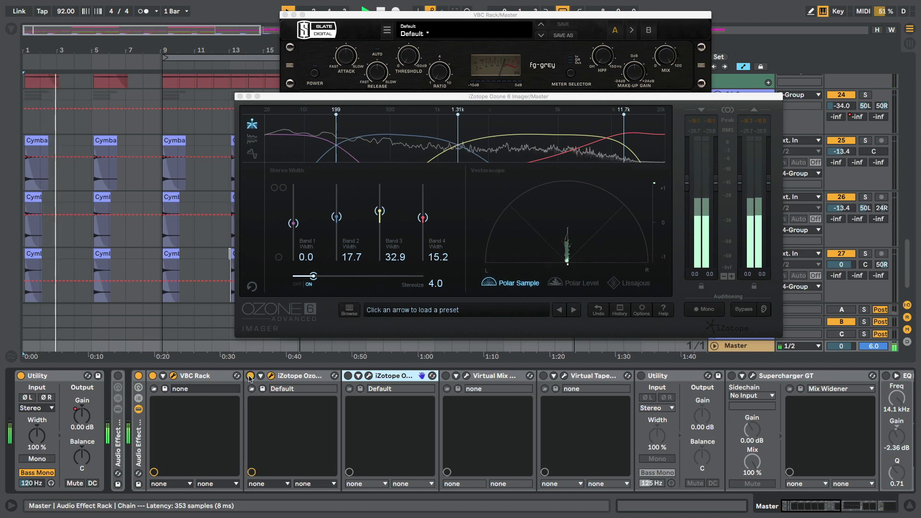
left_click(307, 376)
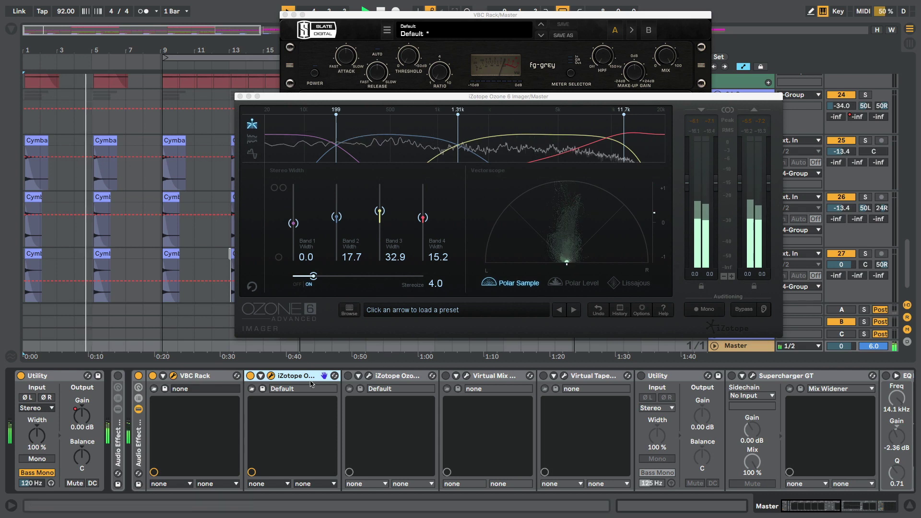
left_click(250, 376)
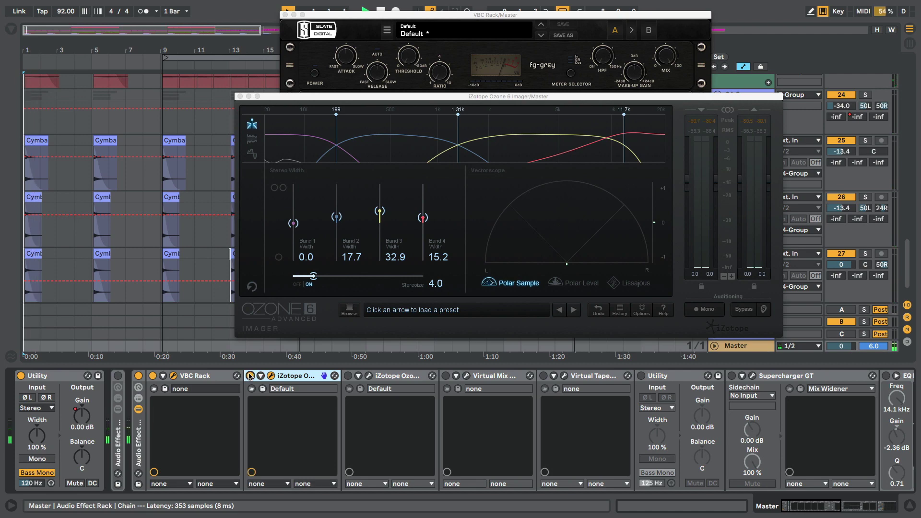
left_click(249, 376)
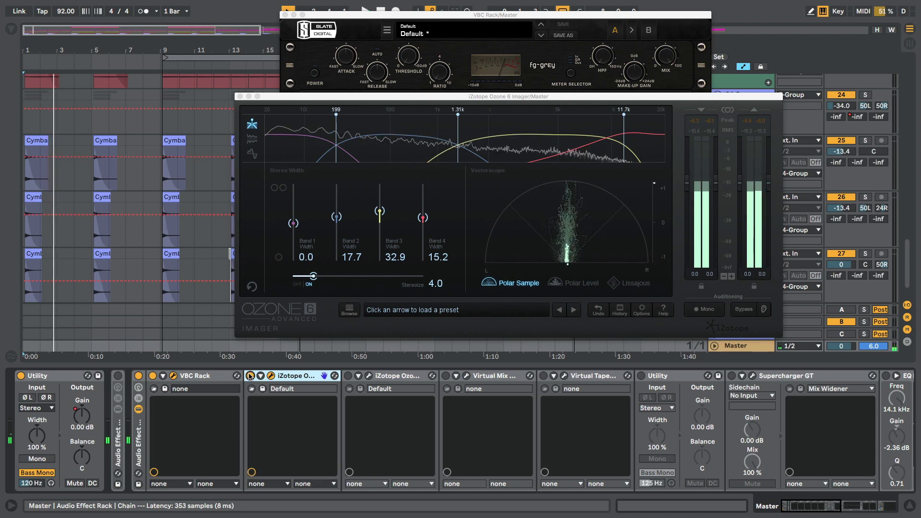
left_click(250, 376)
left_click(250, 376)
key("space")
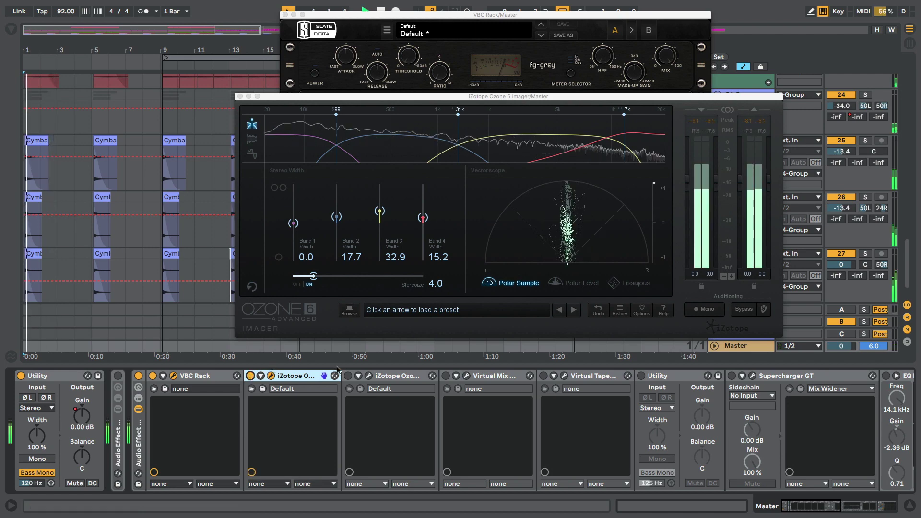
Show the second iZotope Ozone 6 device's plug-in window on the Master and dismiss its Preset Manager.
left_click(369, 376)
left_click(369, 376)
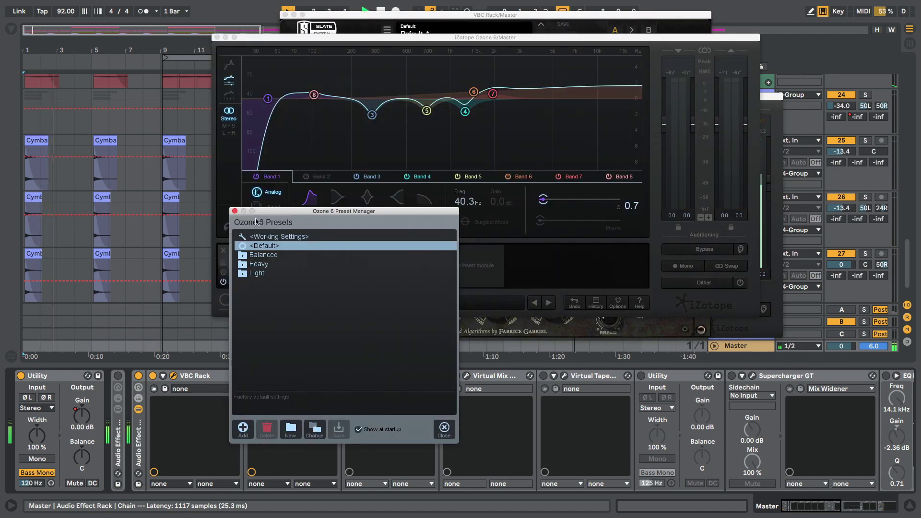
left_click(234, 211)
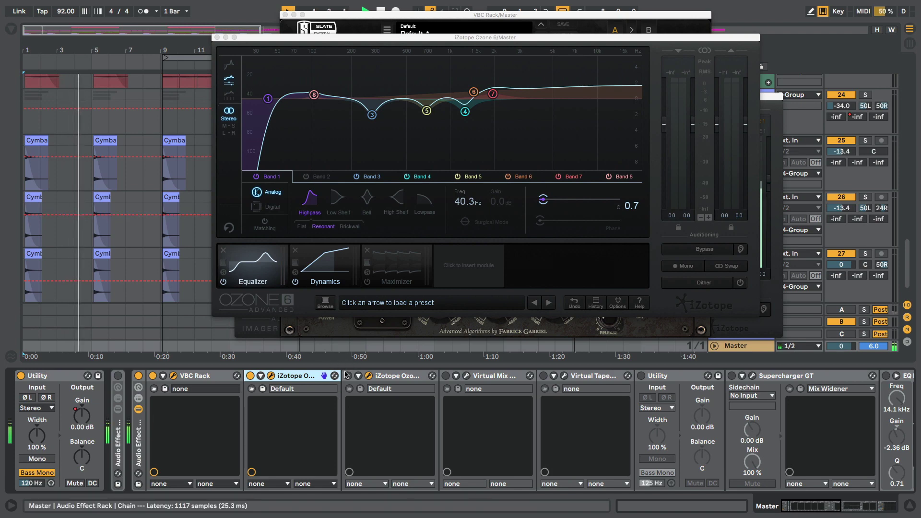
Enable the second Ozone 6 device during playback, comparing the mix with it on and off.
left_click(348, 376)
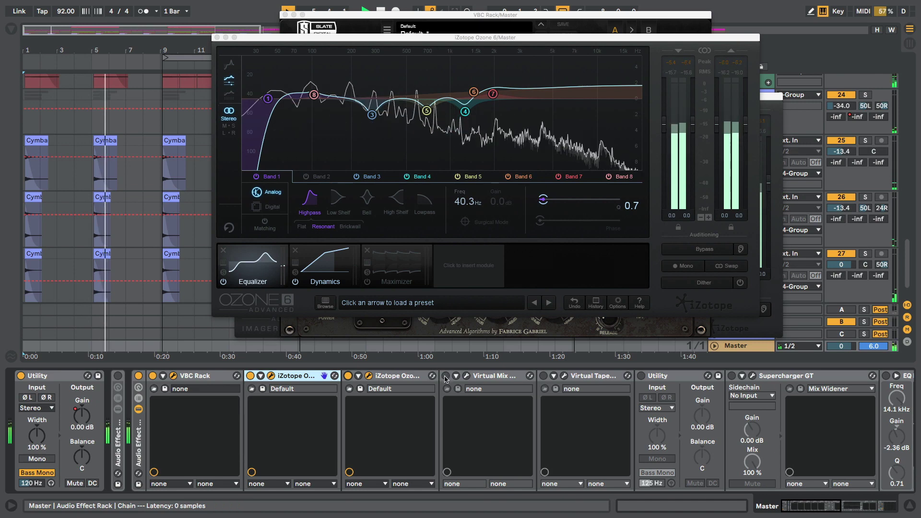
left_click(348, 376)
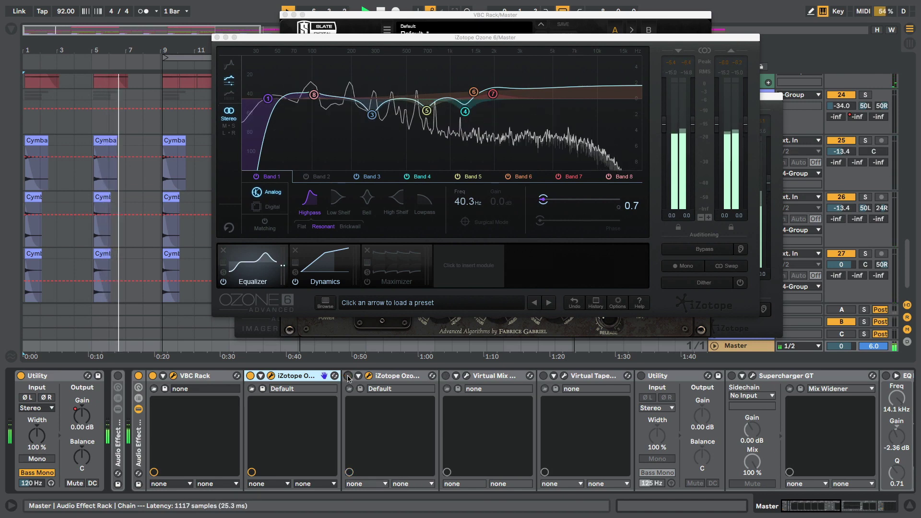
left_click(347, 376)
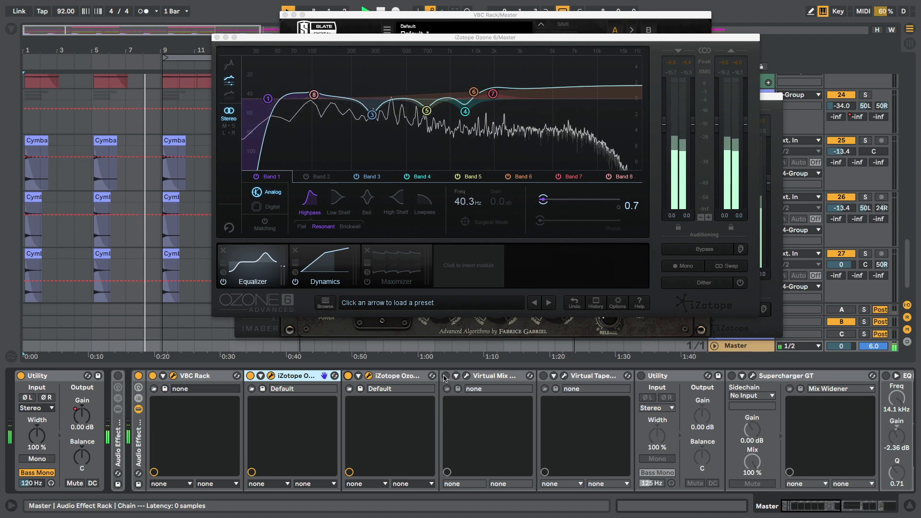
Show the Virtual Mix Rack plug-in window on the Master and move it clear of the device chain.
left_click(464, 376)
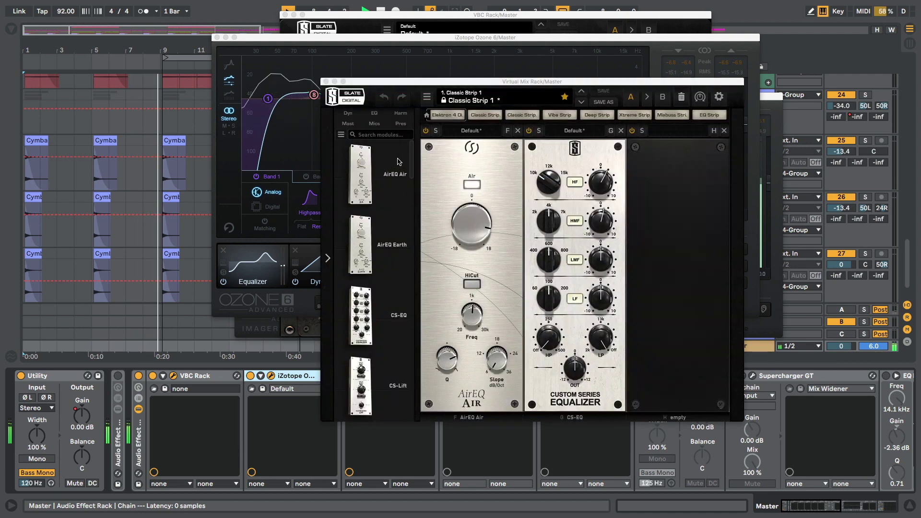
left_click_drag(369, 81, 471, 82)
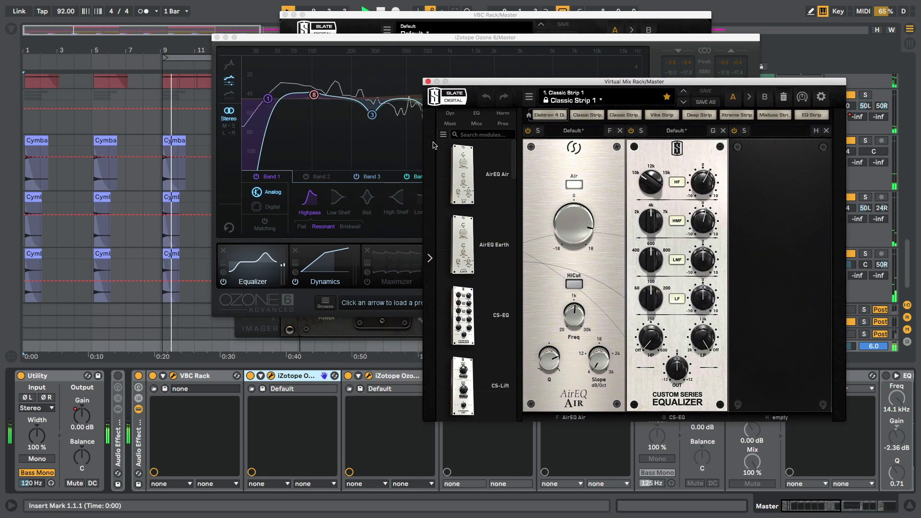
left_click(563, 10)
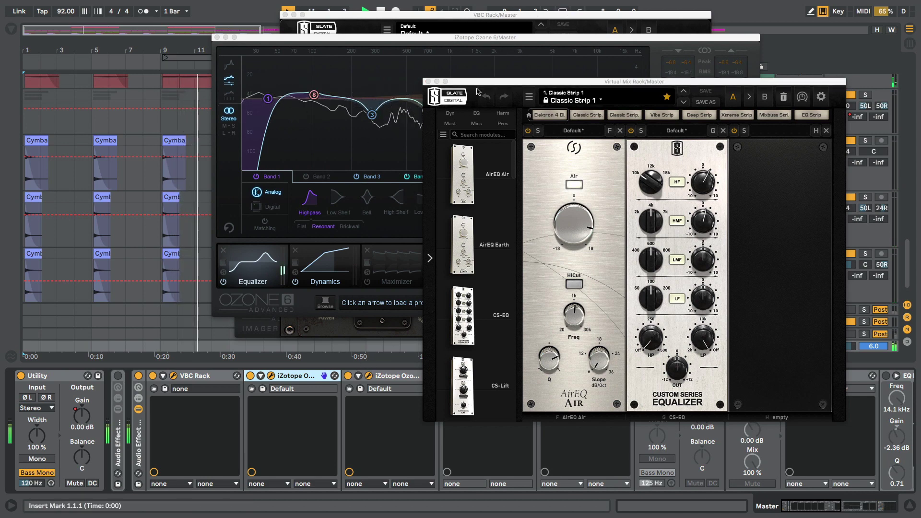
left_click_drag(480, 79, 515, 18)
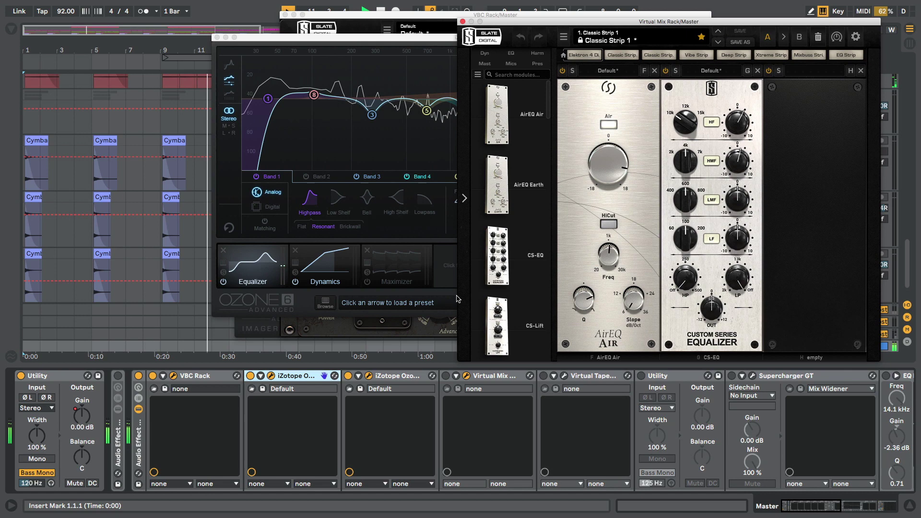
Enable Virtual Mix Rack on the Master, replay the song from bar 1 and close the plug-in window.
left_click(446, 376)
key("space")
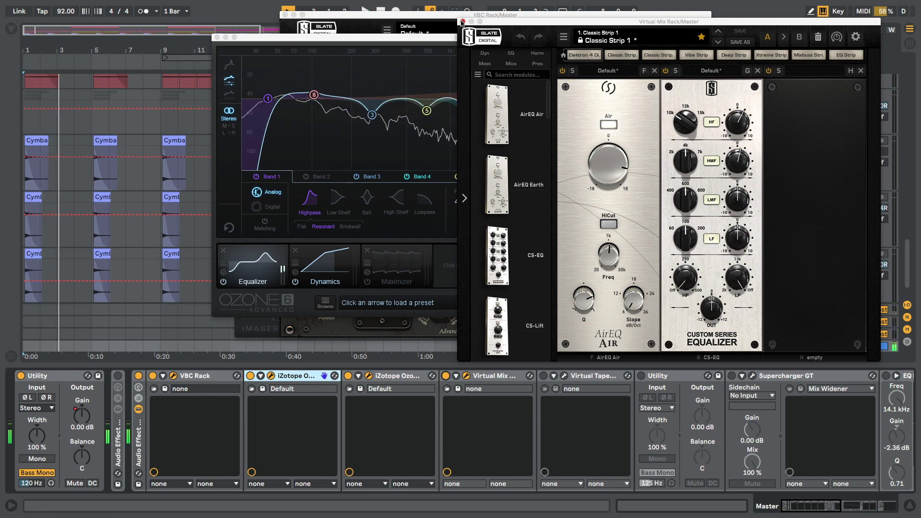
left_click(462, 22)
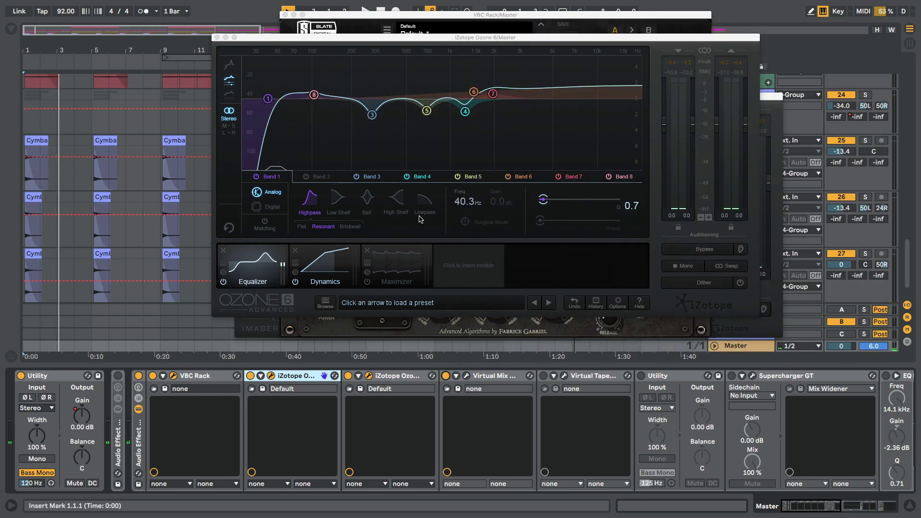
Enable Virtual Tape Machines on the Master and place its plug-in window fully in view.
left_click(544, 376)
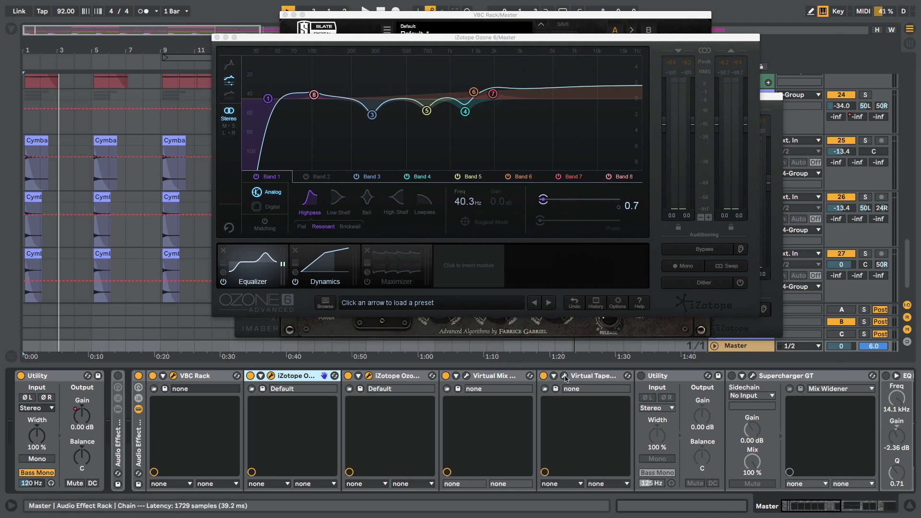
left_click(564, 376)
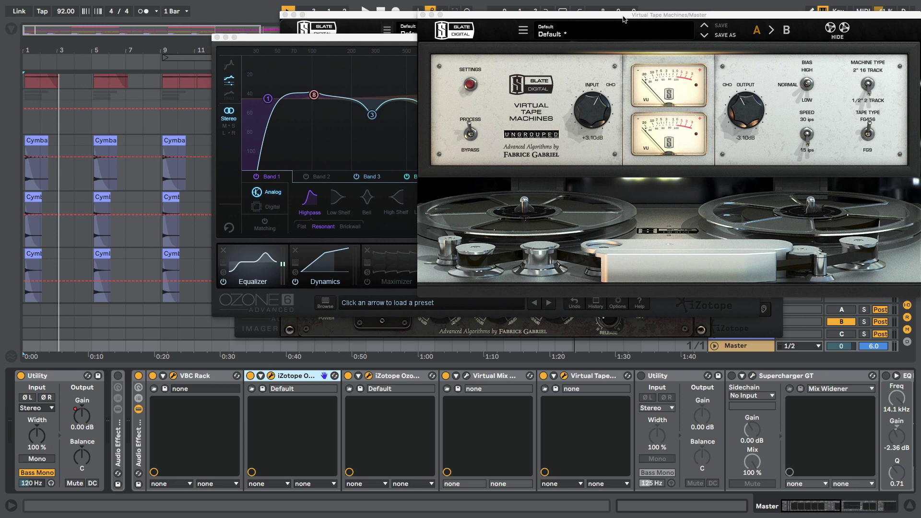
left_click_drag(622, 19, 522, 47)
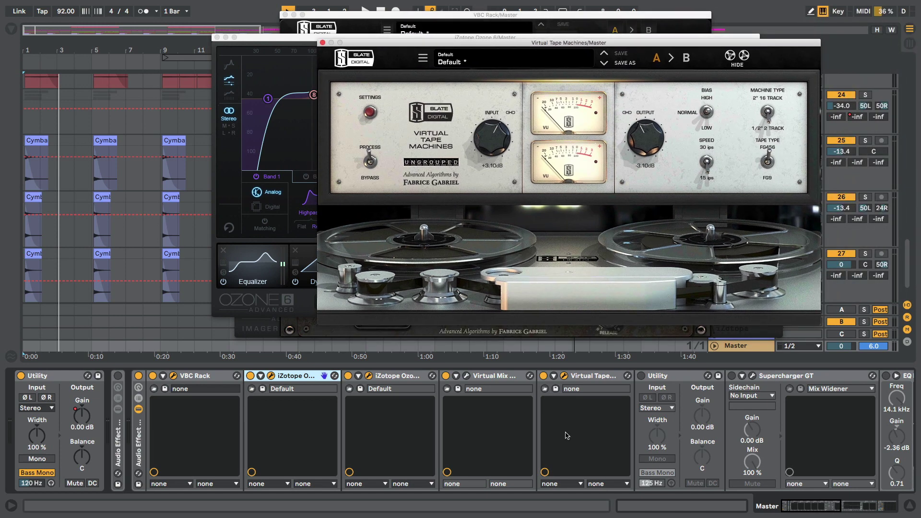
Play the song from bar 1 with Virtual Tape Machines active, replay it bypassed, and reactivate the device.
scroll(550, 479, "right", 5)
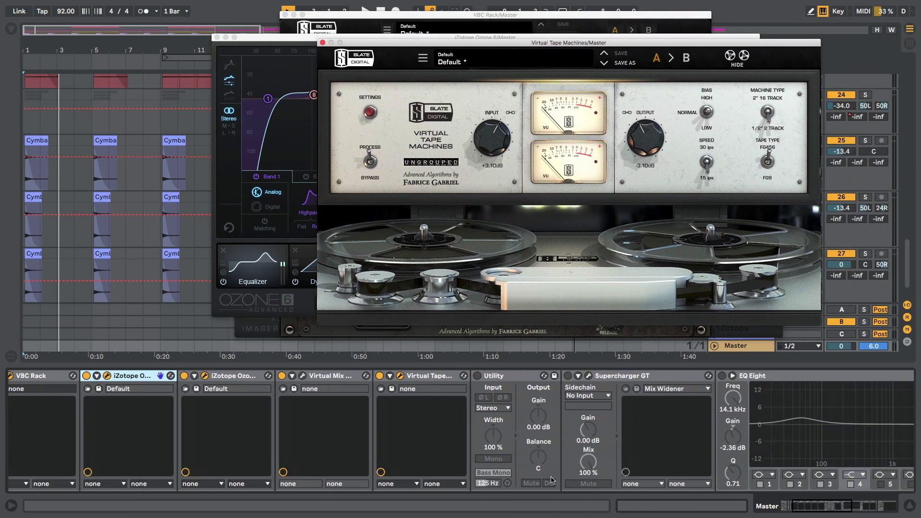
key("space")
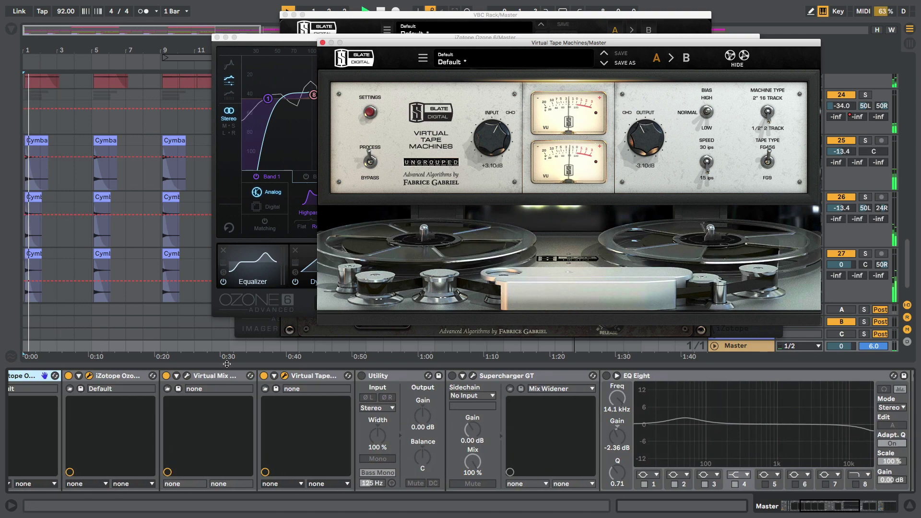
left_click(265, 376)
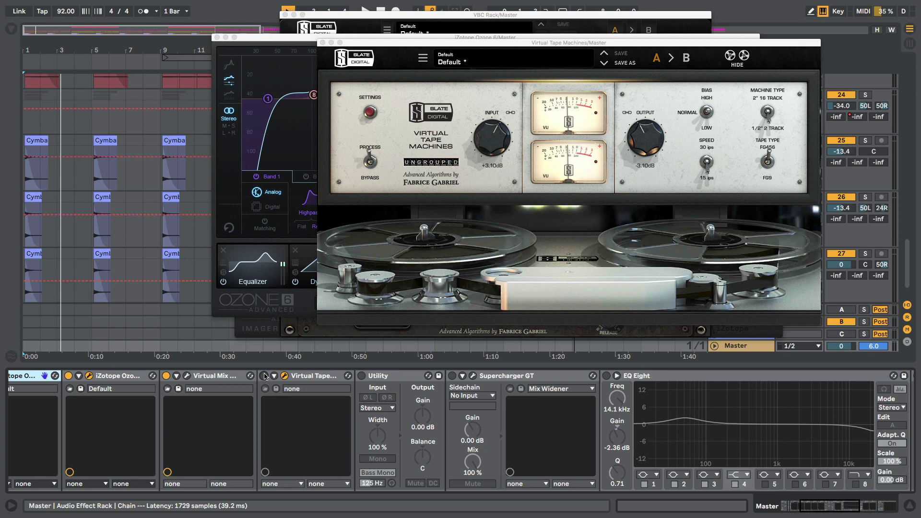
key("space")
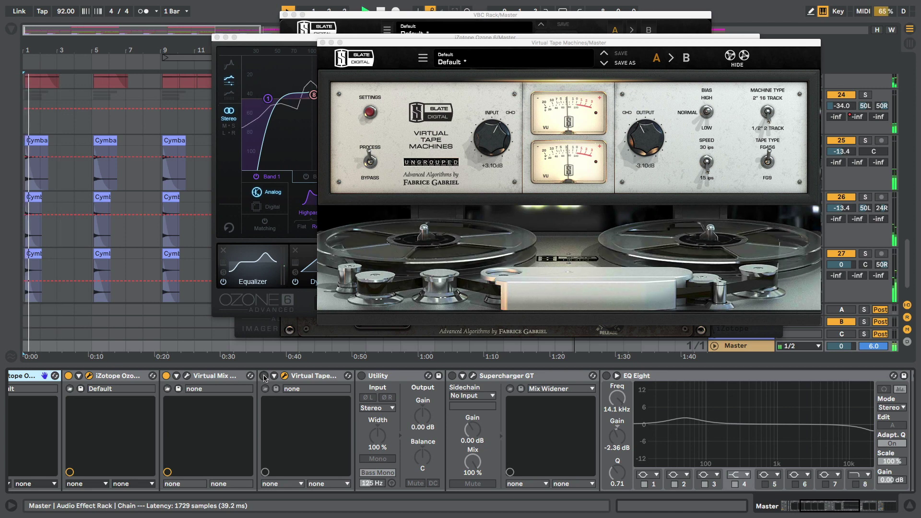
left_click(263, 377)
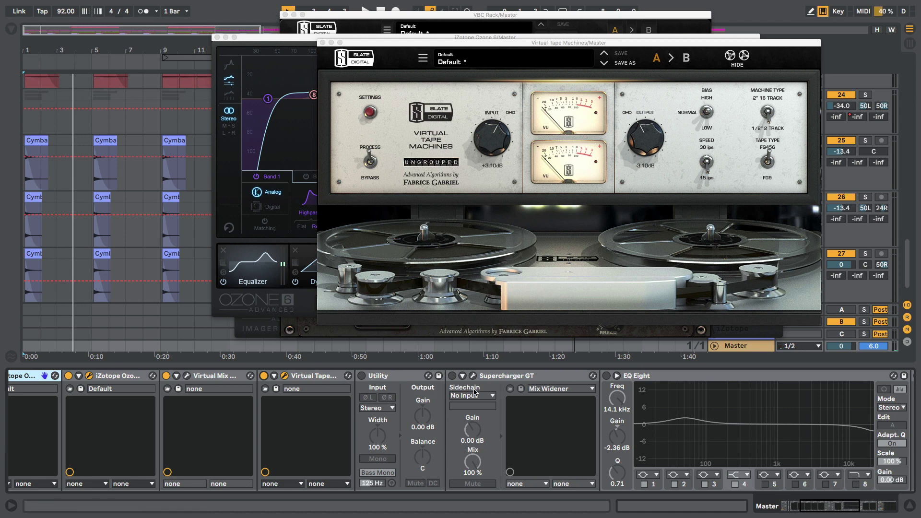
Enable the Utility after Virtual Tape Machines and play the song from bar 1, comparing it bypassed and active.
scroll(431, 384, "right", 3)
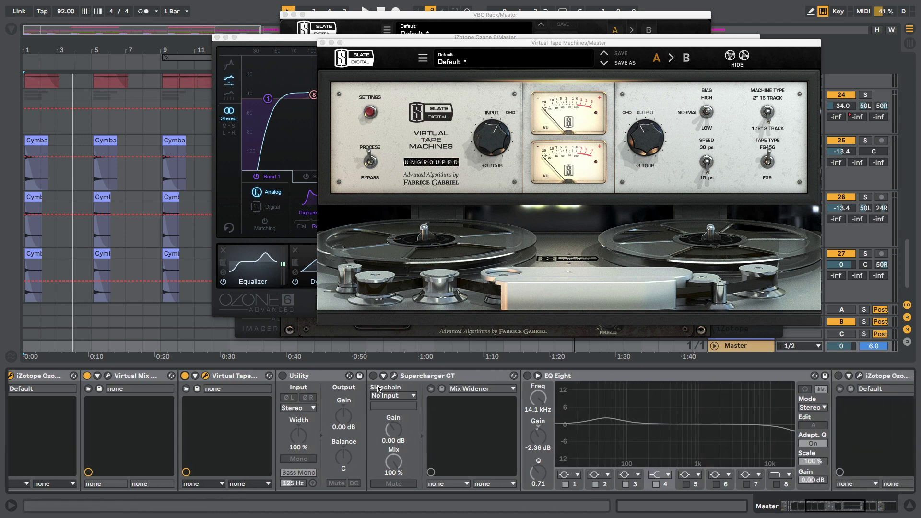
left_click(283, 376)
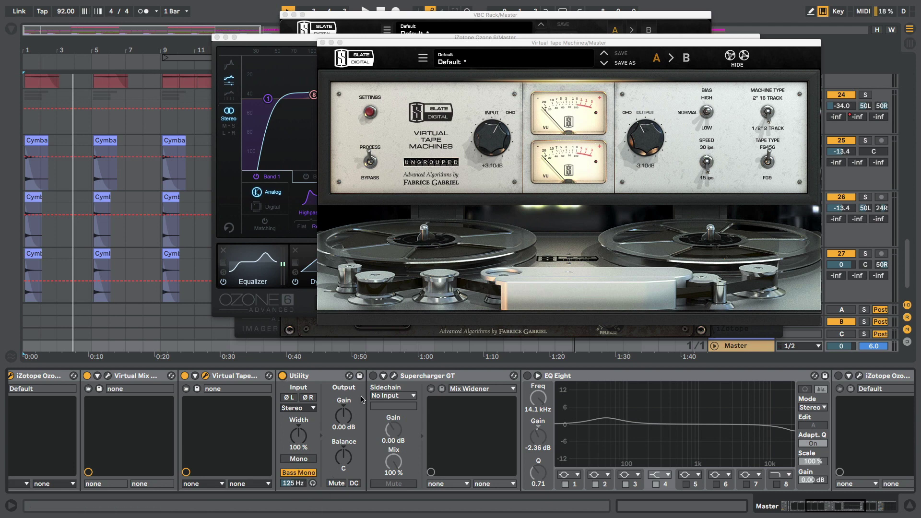
key("space")
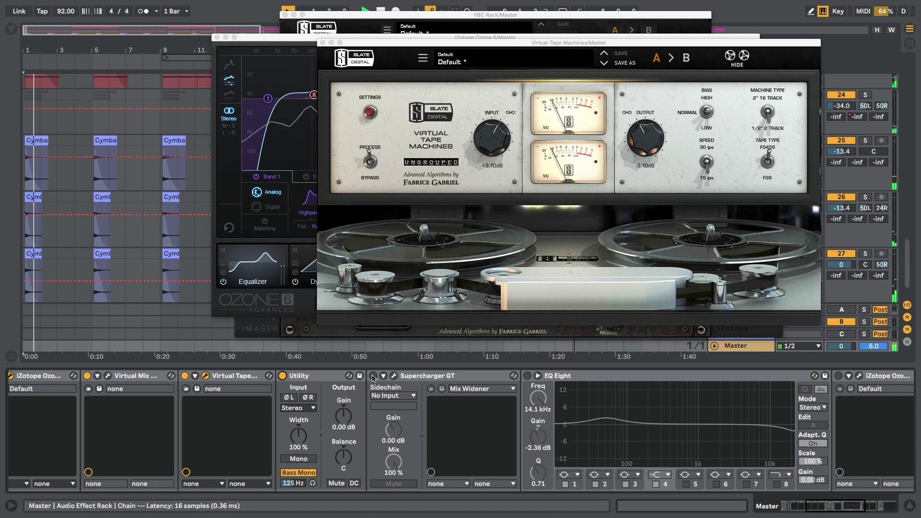
left_click(284, 376)
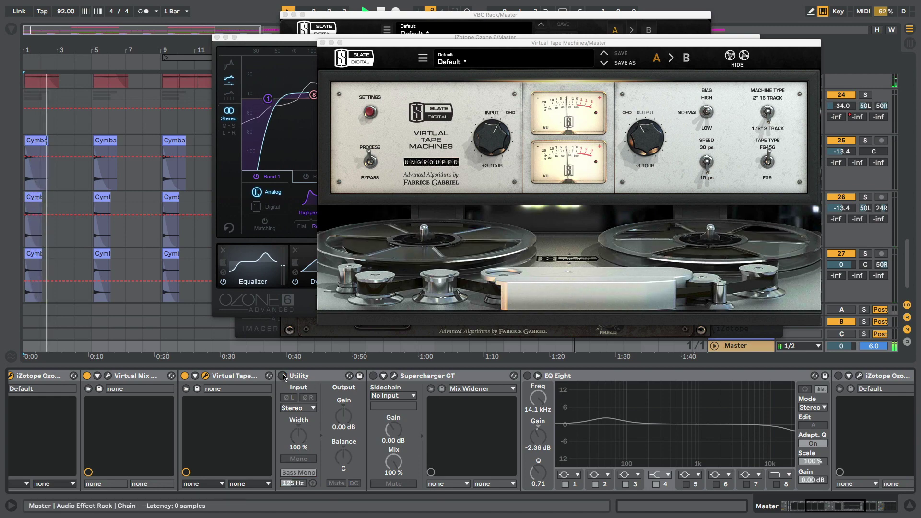
left_click(283, 376)
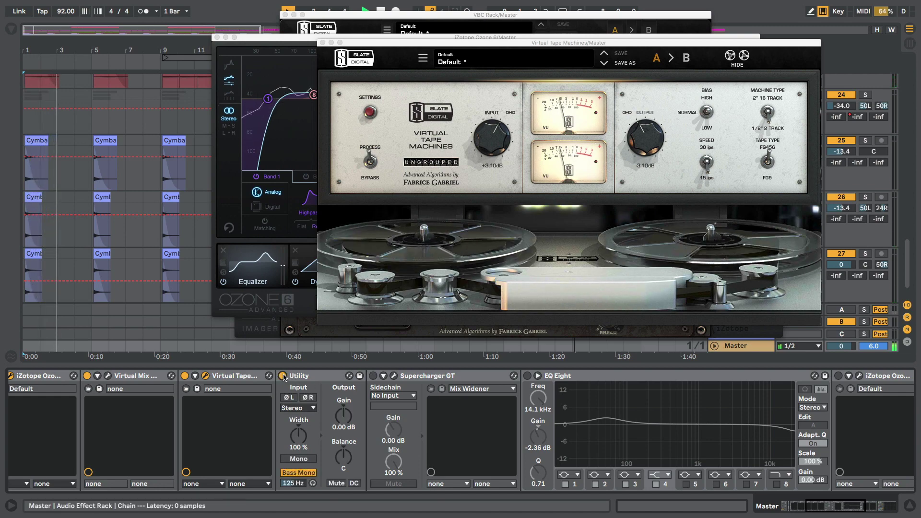
Enable Supercharger GT on the Master, show its plug-in window and play the song from bar 1, comparing it bypassed and active.
left_click(374, 376)
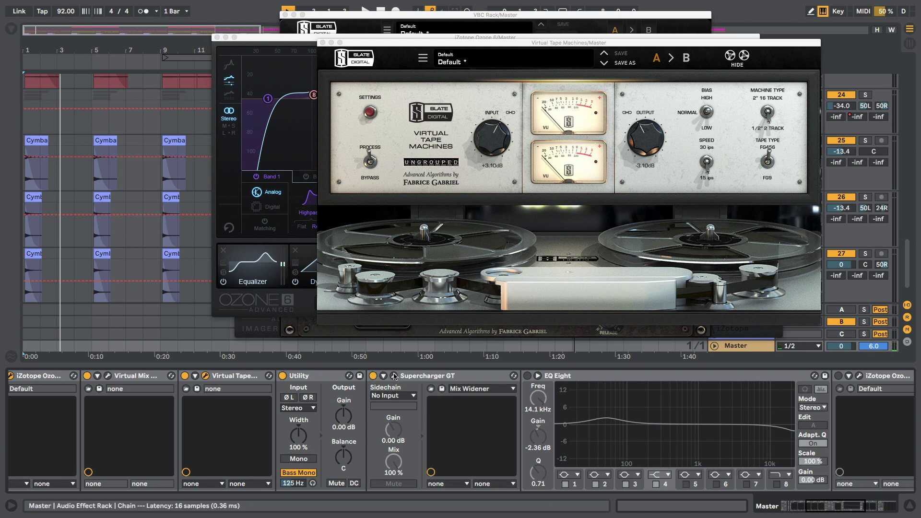
left_click(395, 376)
key("space")
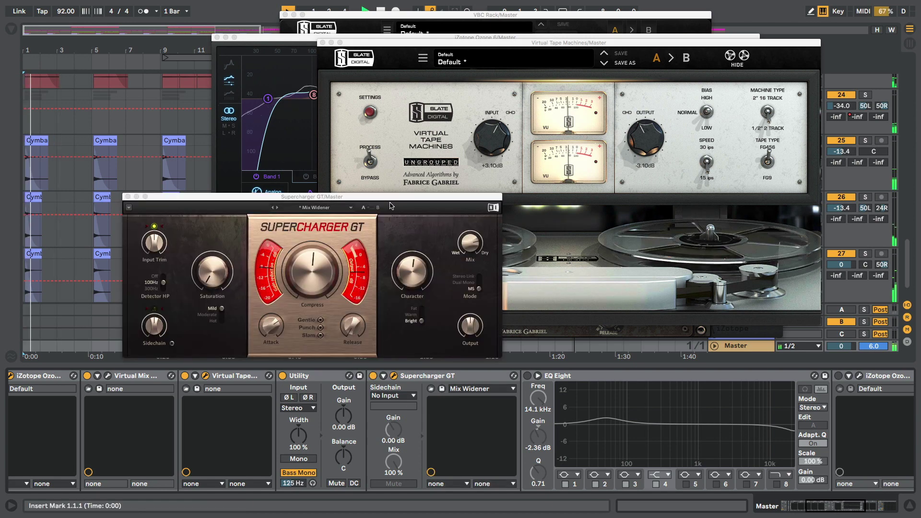
left_click(374, 376)
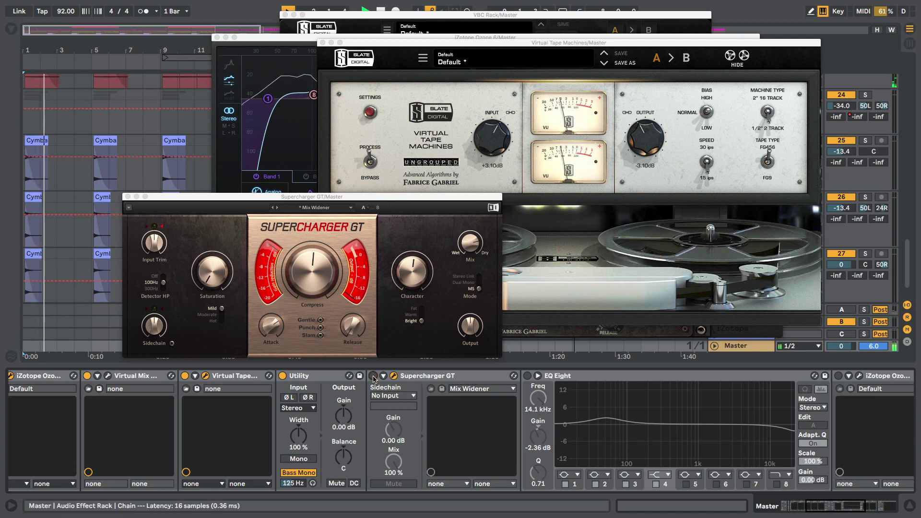
left_click(373, 376)
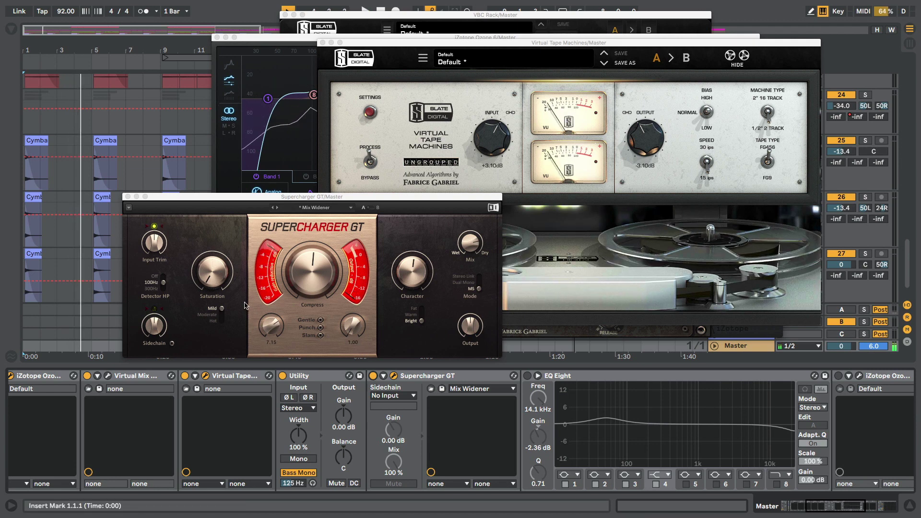
Enable the EQ Eight after Supercharger GT, play the song from bar 1 and stop playback.
scroll(540, 403, "right", 3)
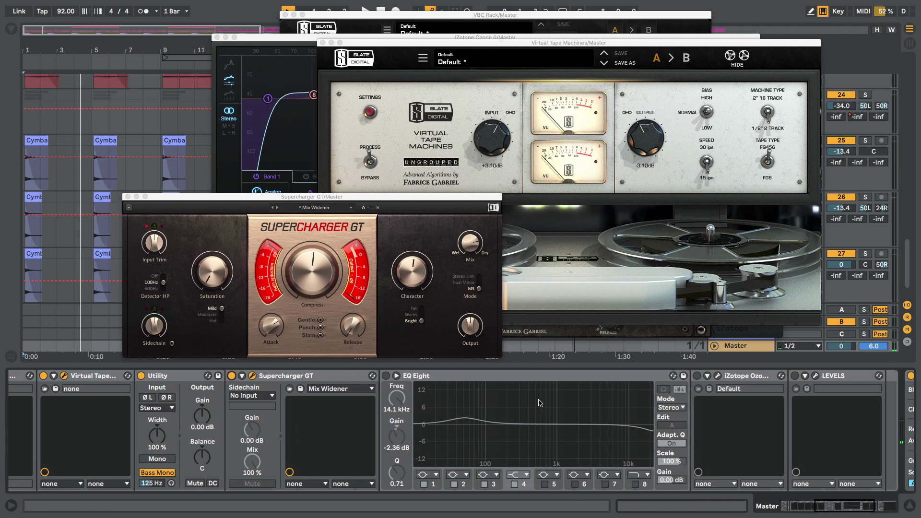
left_click(386, 376)
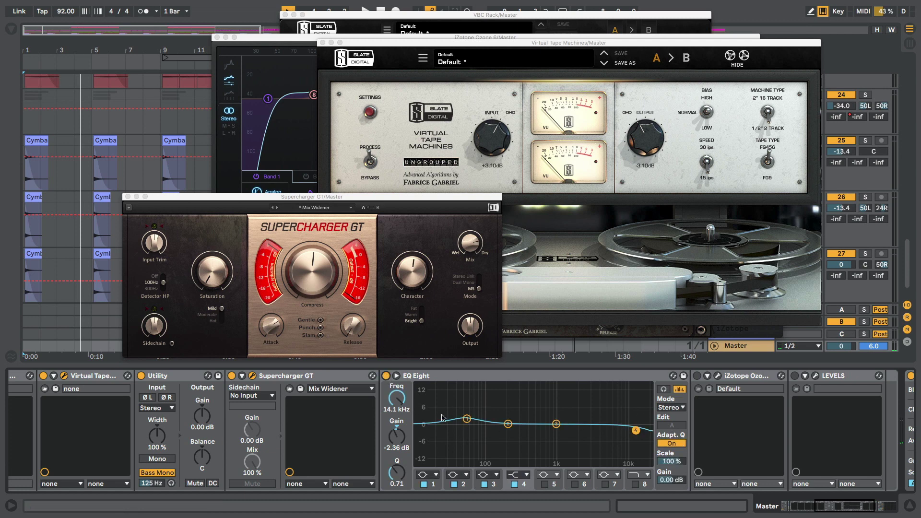
key("space")
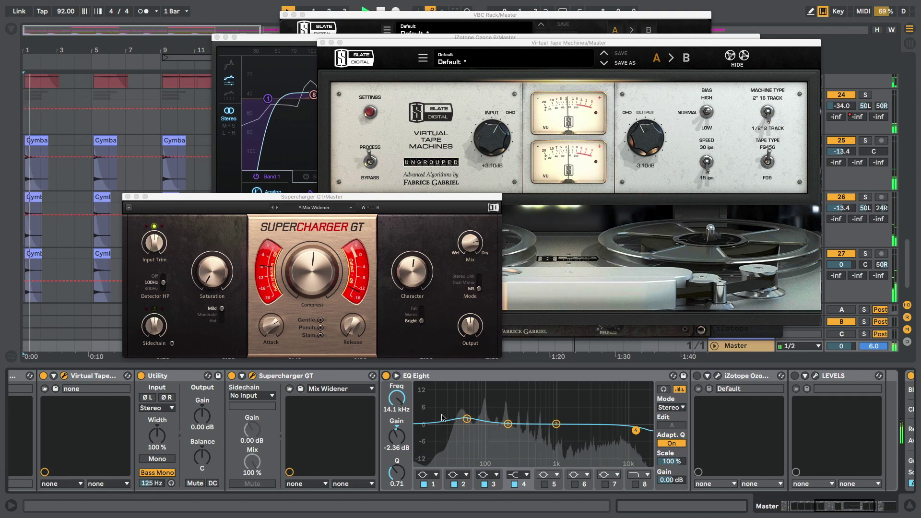
scroll(550, 410, "right", 10)
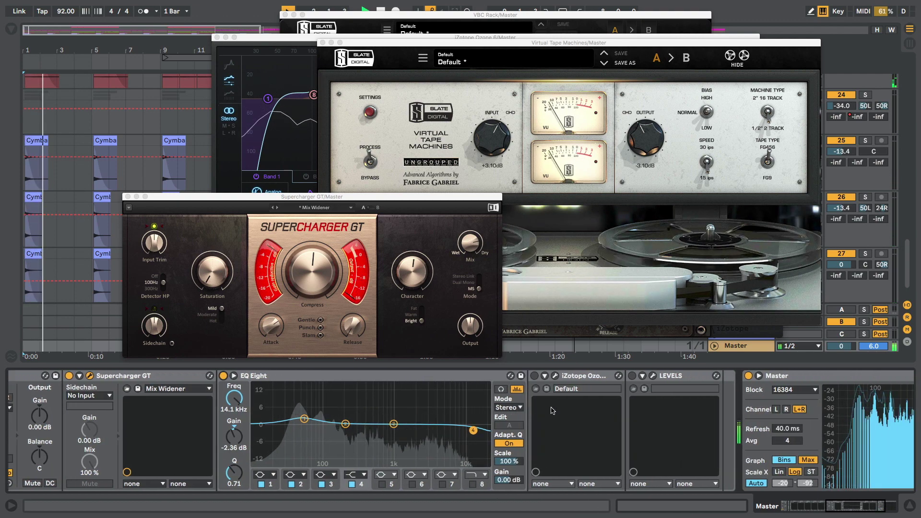
key("space")
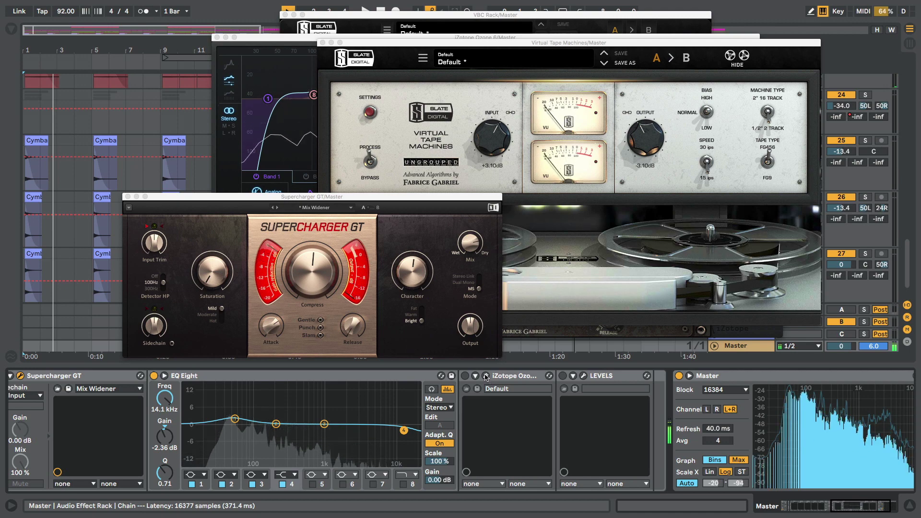
Show the Ozone 6 Maximizer window, play the song from bar 1 with it bypassed and enable it during playback.
left_click(485, 377)
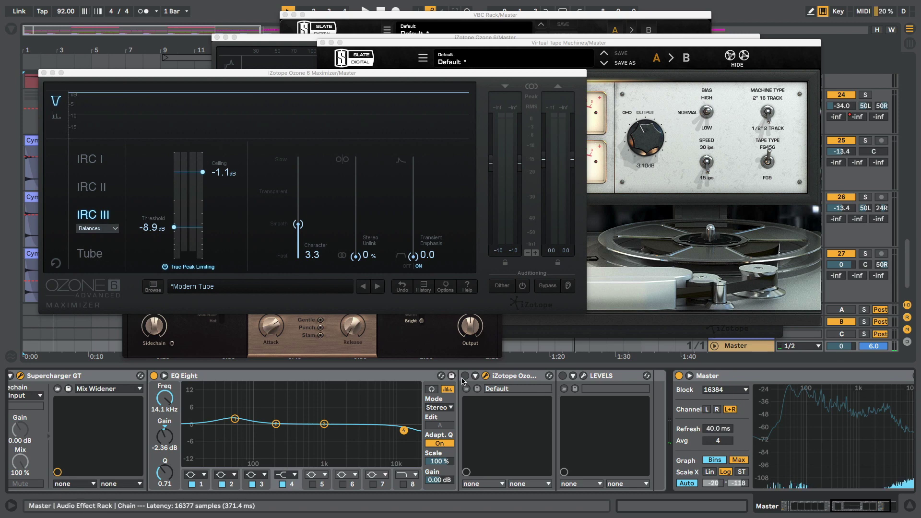
key("space")
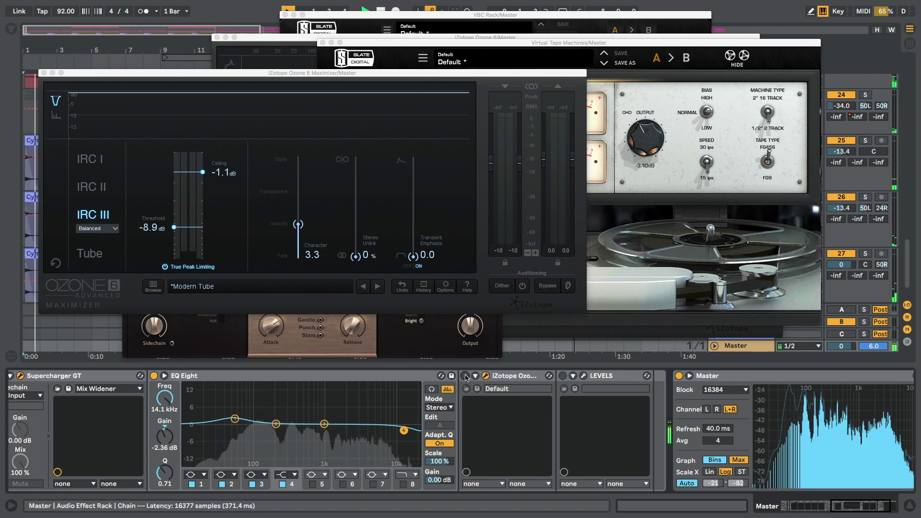
left_click(466, 376)
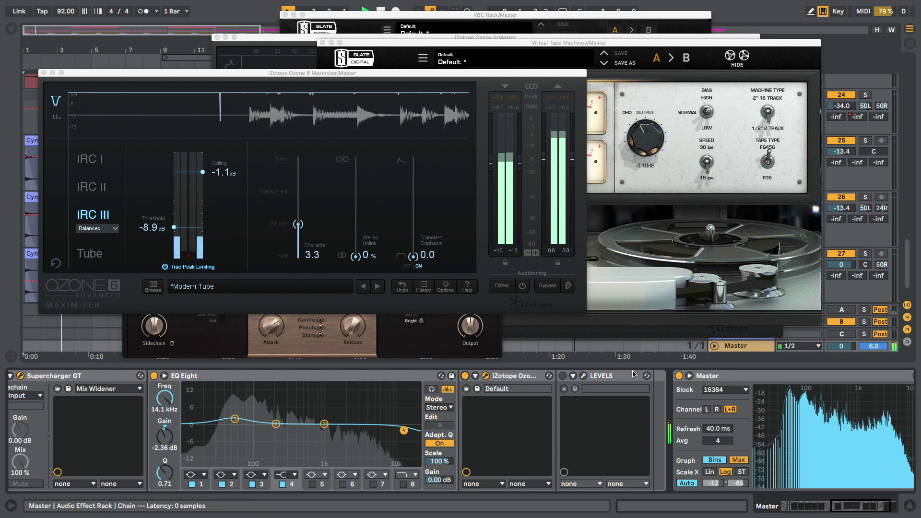
Enable LEVELS on the Master, show its plug-in window, stop playback and place the window fully in view.
left_click(563, 375)
left_click(583, 375)
key("space")
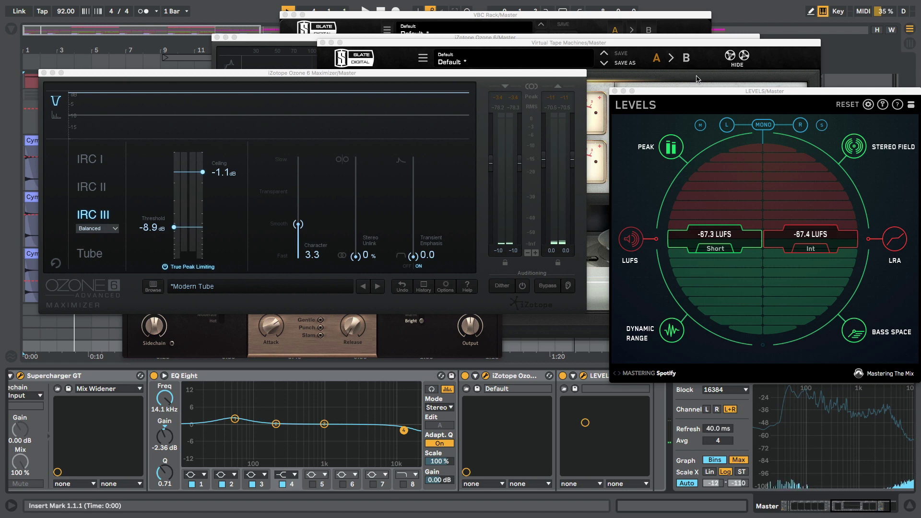
left_click_drag(705, 94, 618, 100)
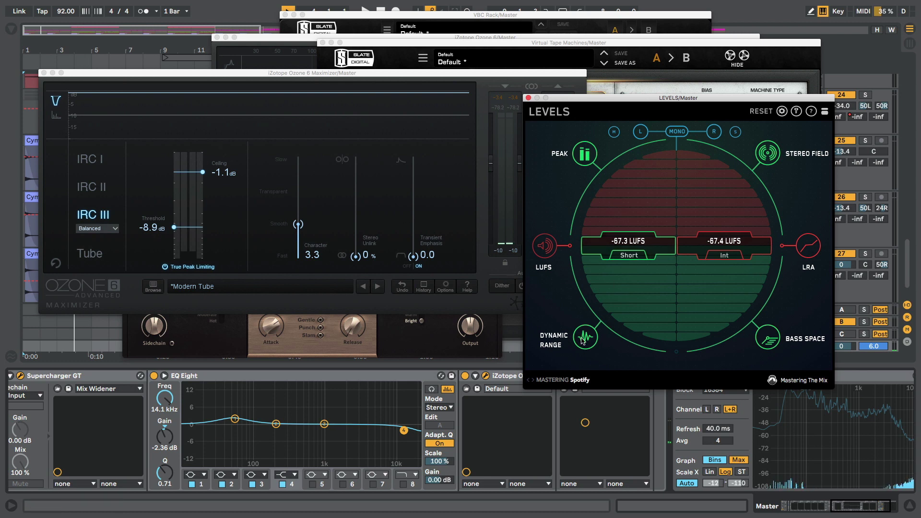
View the preset categories in LEVELS and close the list, keeping the Mastering Spotify preset.
left_click(536, 381)
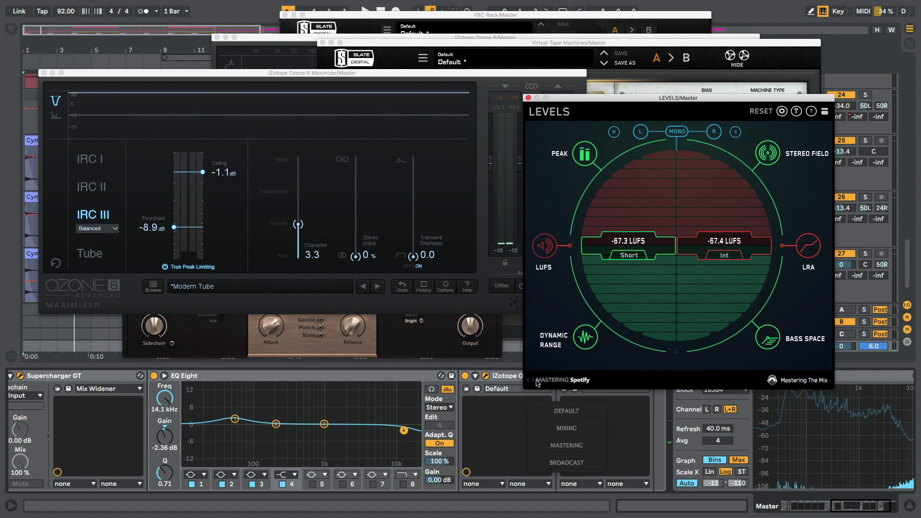
mouse_move(560, 429)
mouse_move(585, 438)
left_click(561, 314)
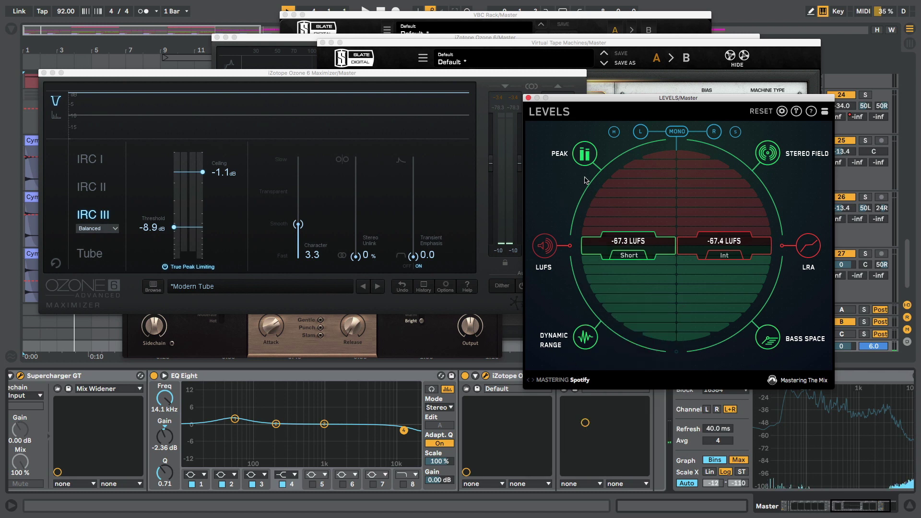
Play the song from bar 1 and examine the Peak and Stereo Field meters in LEVELS.
key("space")
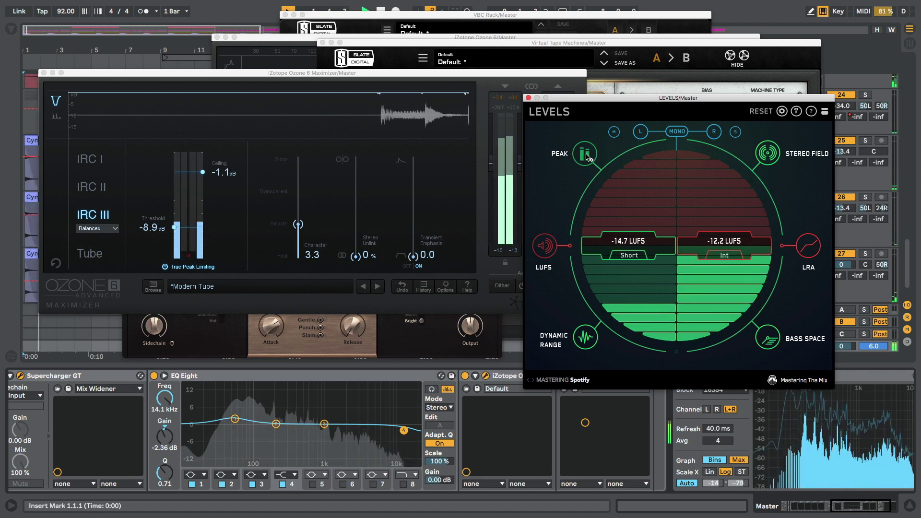
left_click(585, 154)
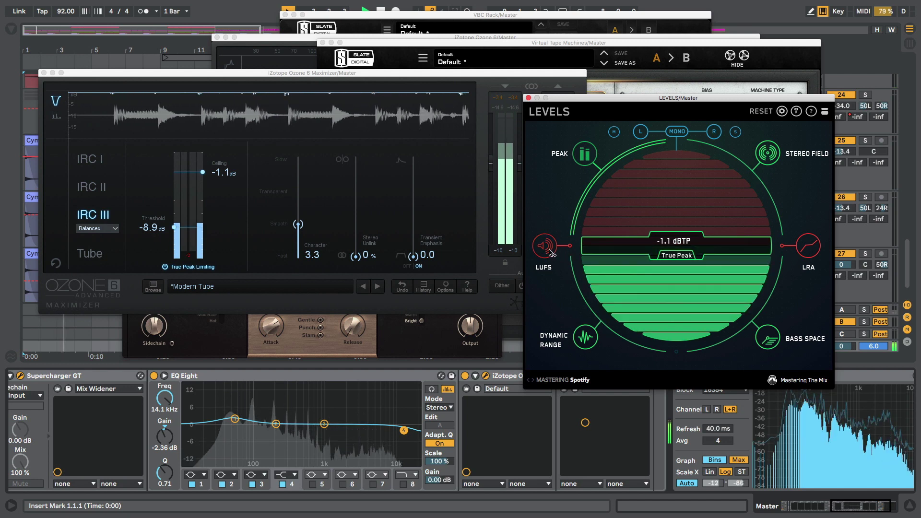
left_click(675, 132)
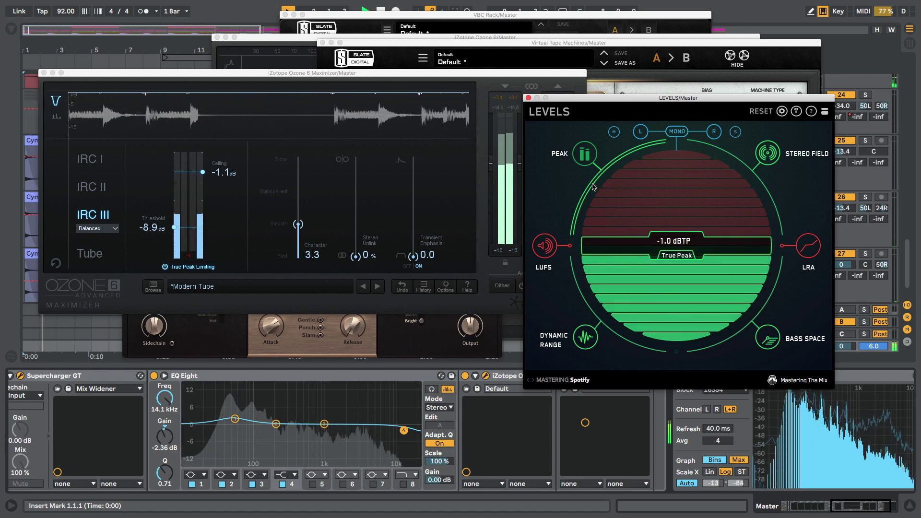
left_click(767, 153)
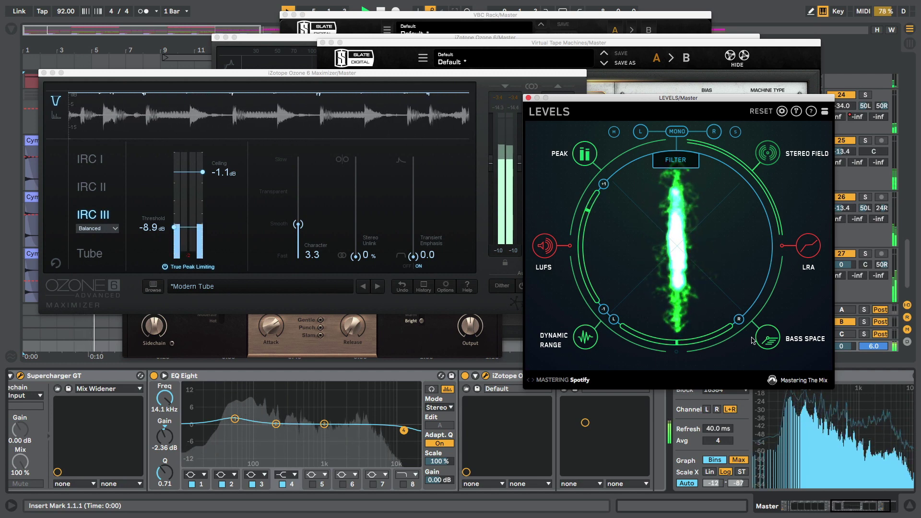
Check the Dynamic Range meter in LEVELS while playing the song from bar 1, then stop playback.
left_click(587, 337)
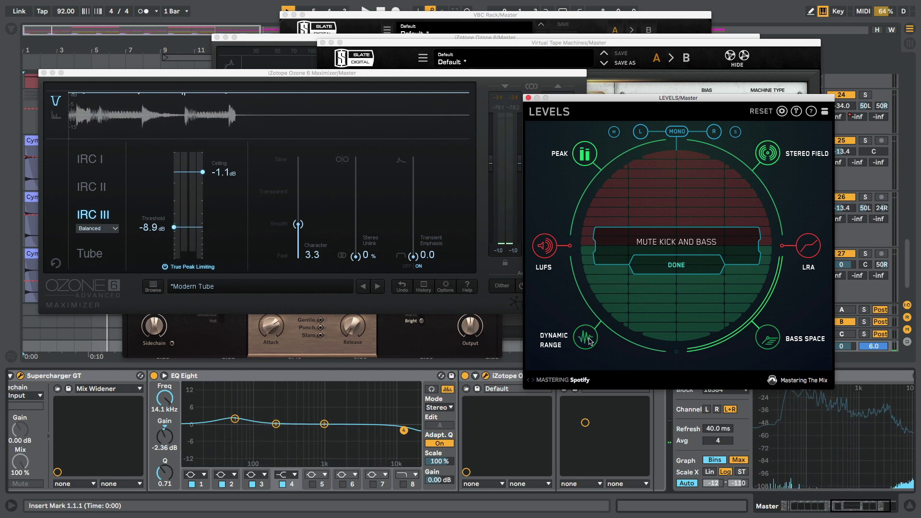
left_click(587, 338)
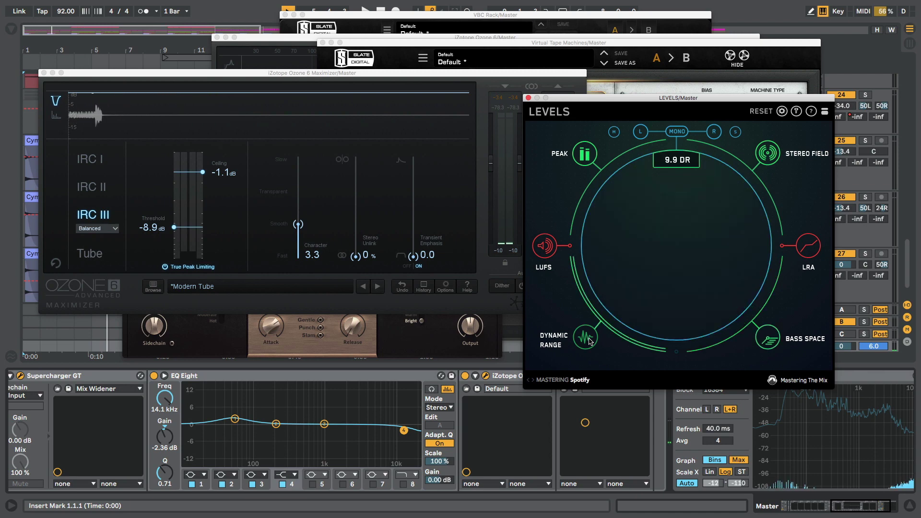
key("space")
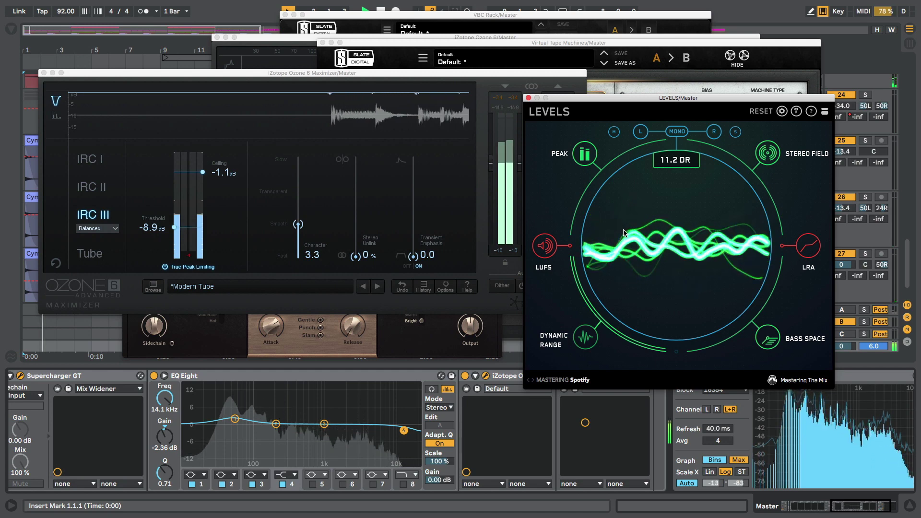
key("space")
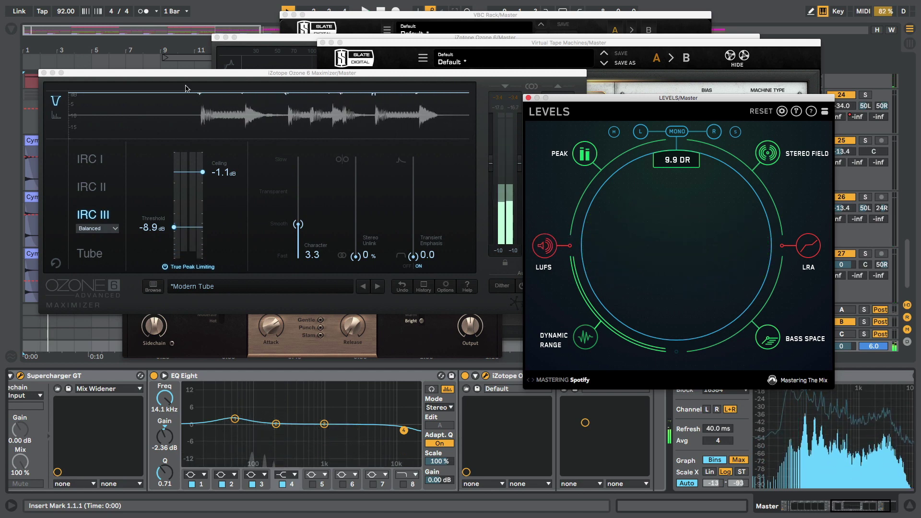
Display the LUFS meter in LEVELS and reset its integrated loudness reading.
left_click(545, 246)
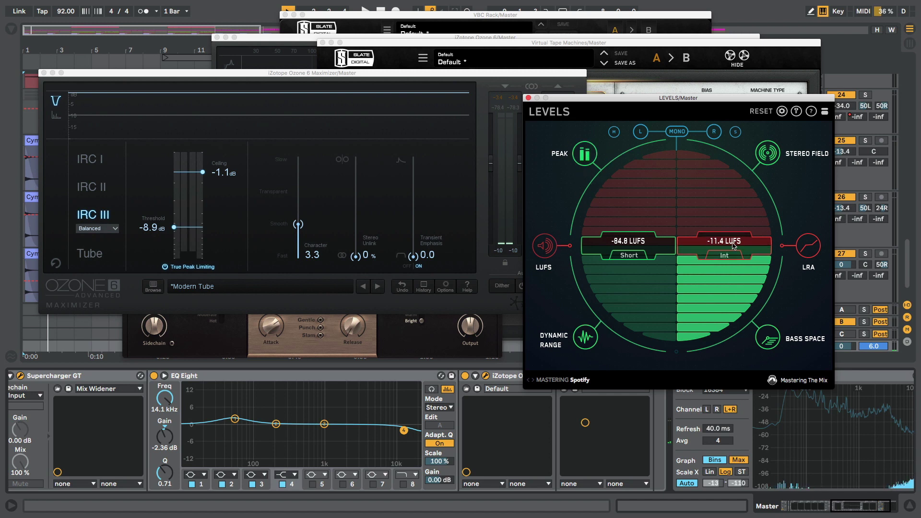
left_click(726, 257)
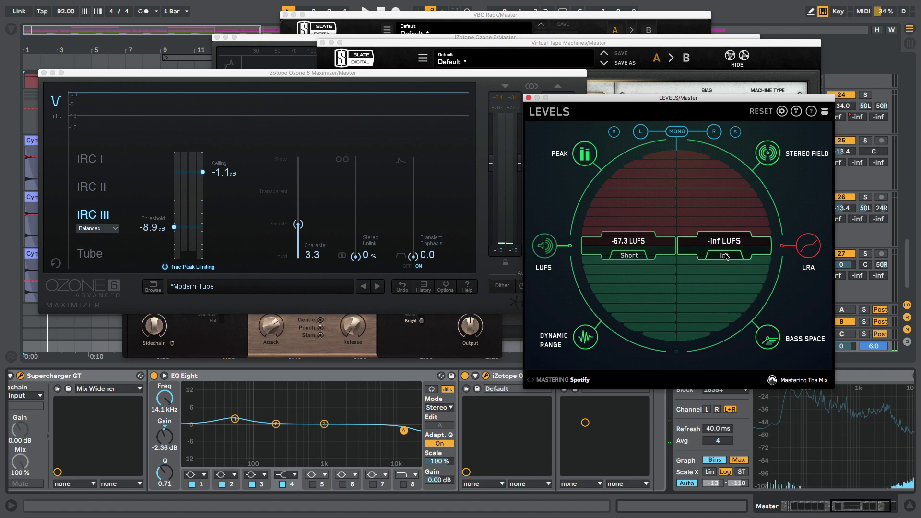
View the LRA meter in LEVELS, close the help overlay and display the Stereo Field meter.
left_click(809, 246)
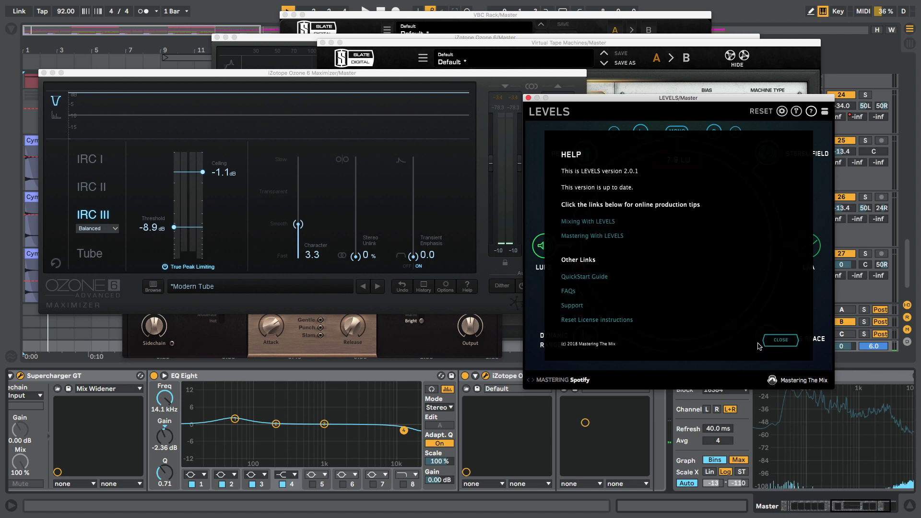
left_click(785, 341)
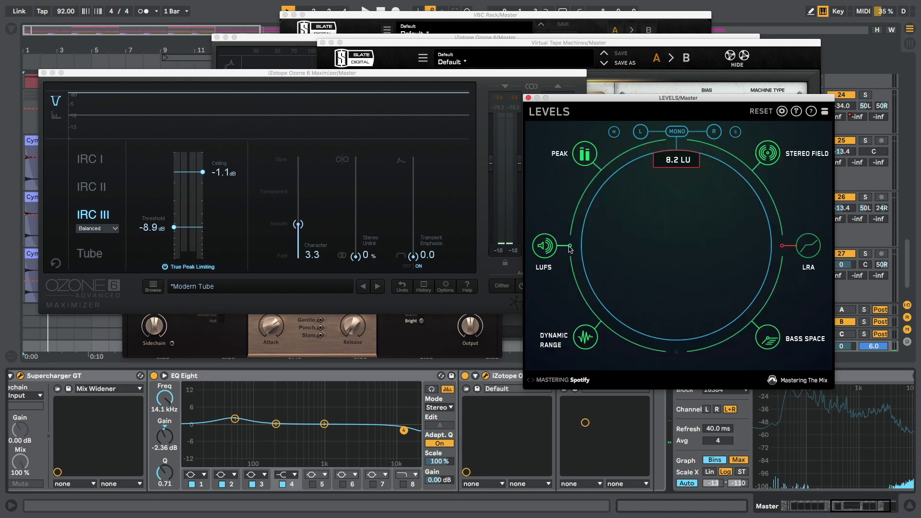
left_click(768, 154)
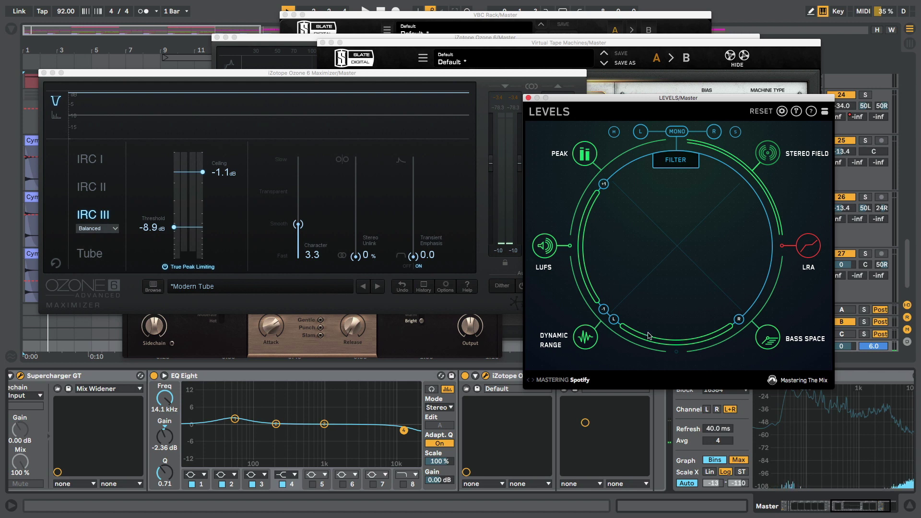